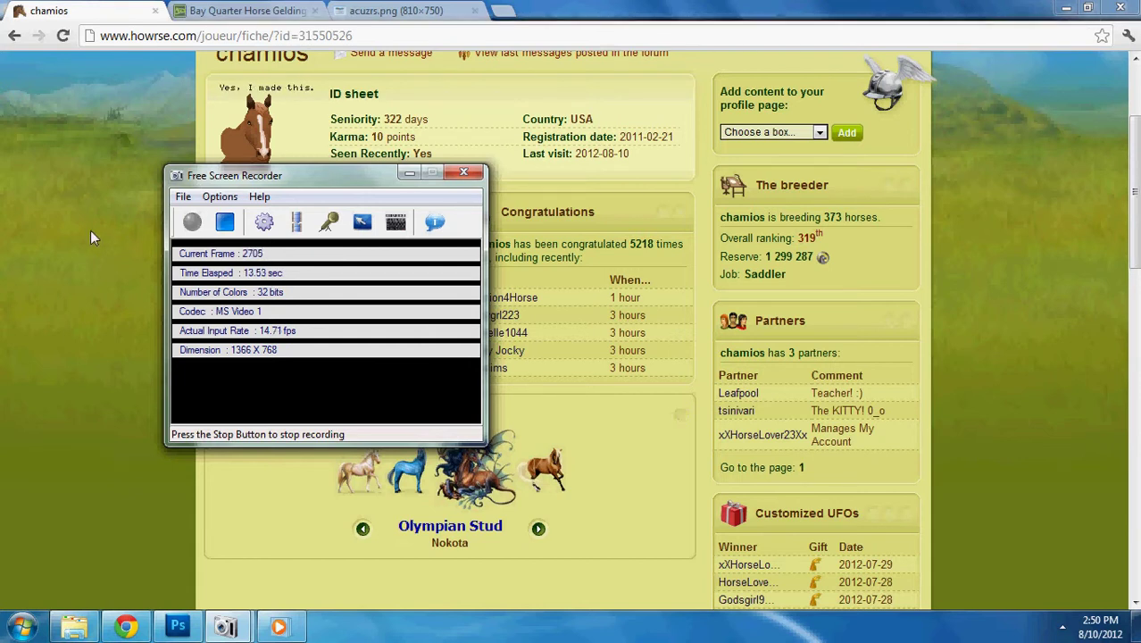
# - Bring Chrome's Howrse profile page in front of the screen recorder window
pyautogui.hotkey('alt', 'Tab')
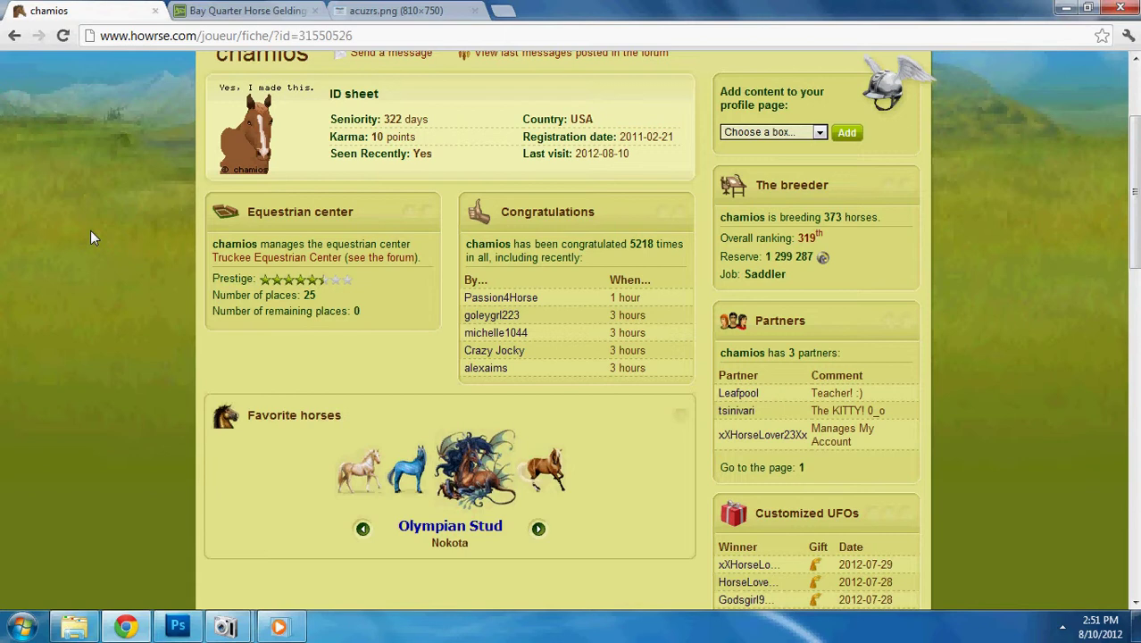
# - Scroll down to the profile's Presentation section and scroll through its layout text box
pyautogui.scroll(-5, 93, 284)
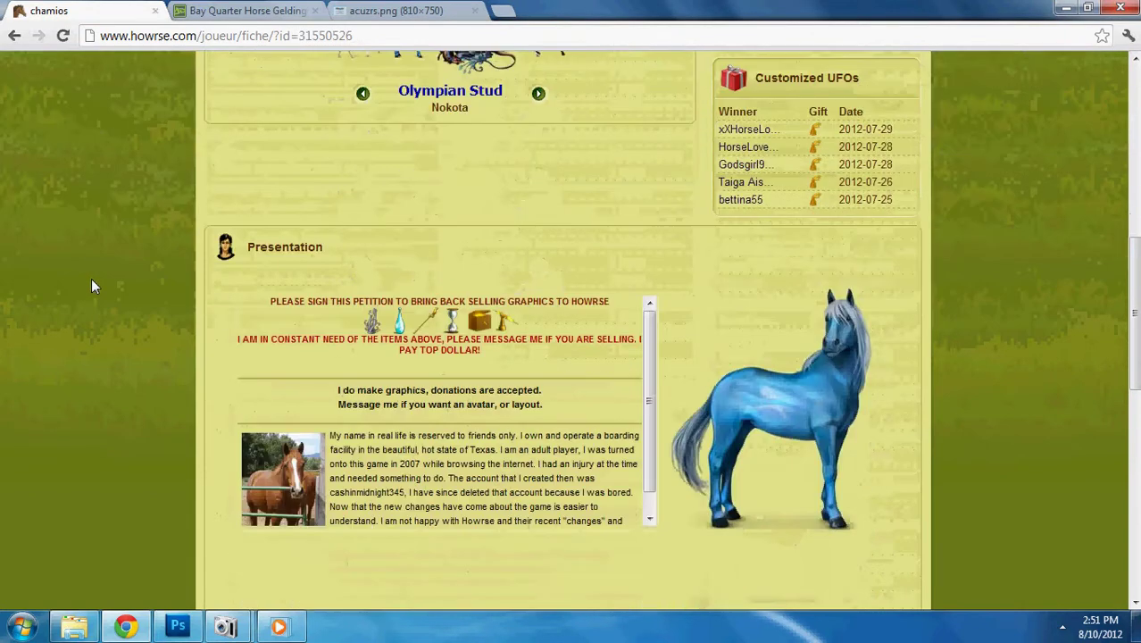
pyautogui.scroll(-1, 92, 286)
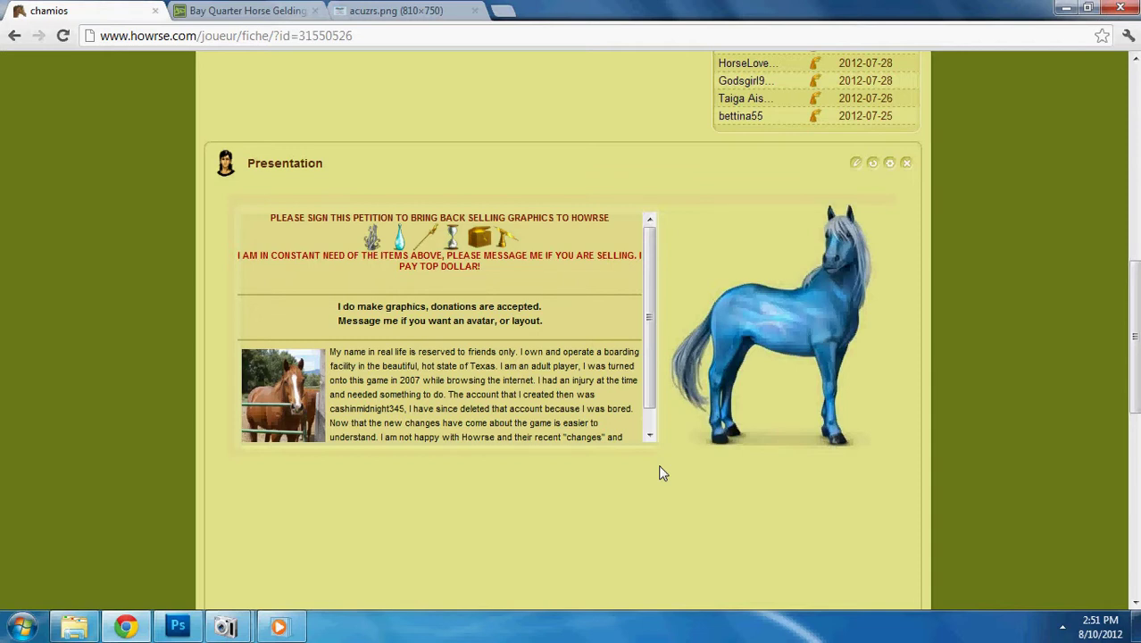
pyautogui.moveTo(655, 334); pyautogui.dragTo(653, 243)
pyautogui.click(856, 165)
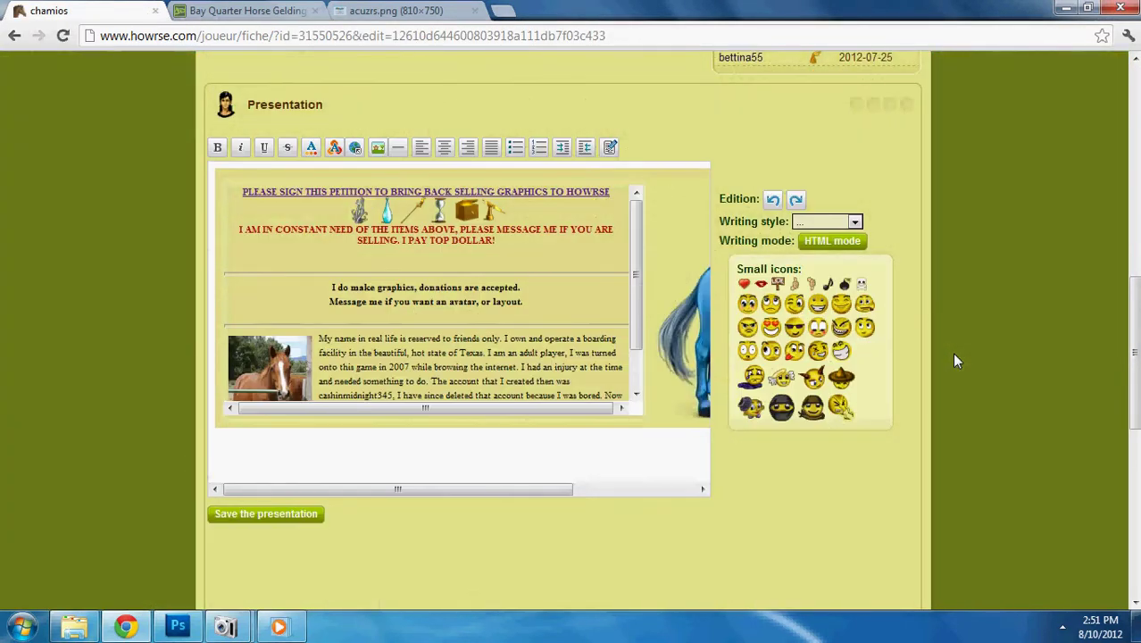
pyautogui.click(831, 241)
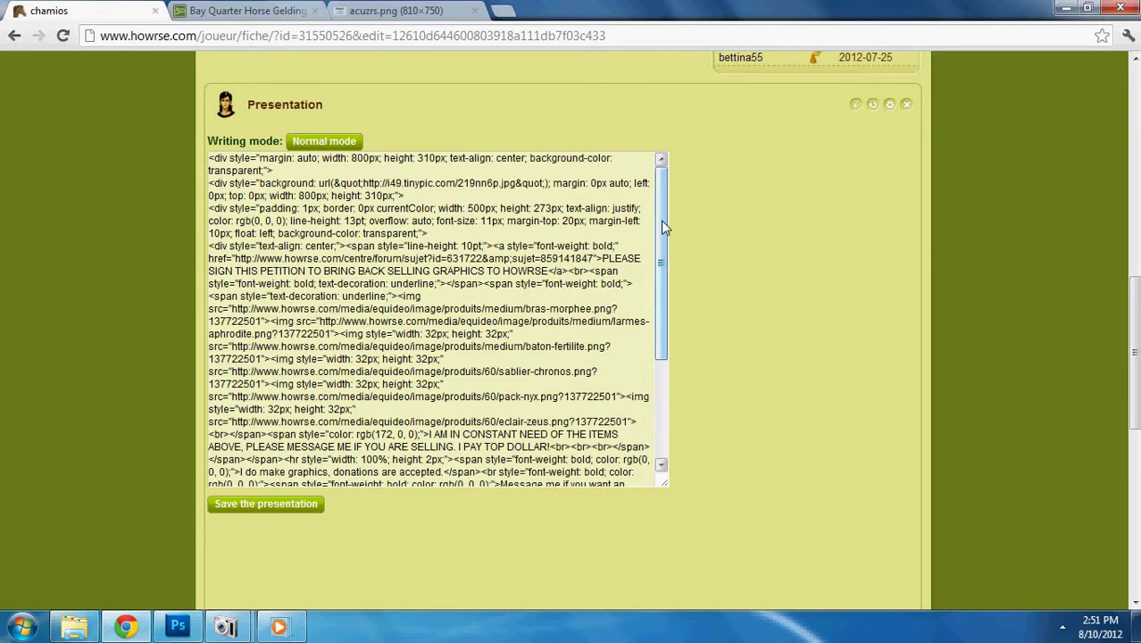
pyautogui.scroll(-4, 662, 229)
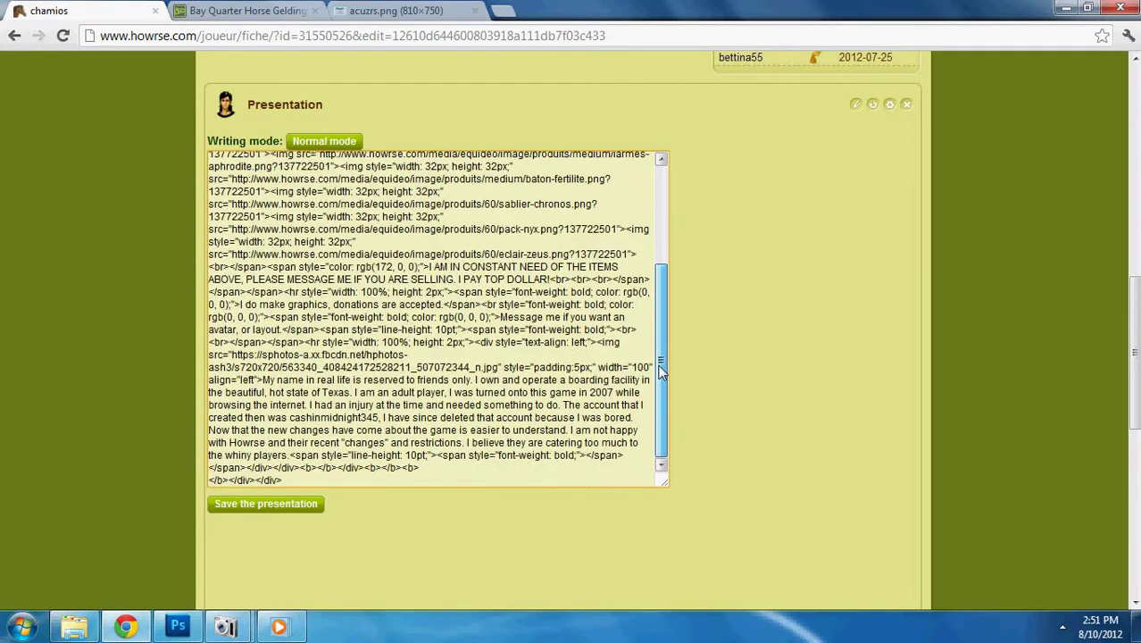
pyautogui.moveTo(661, 372); pyautogui.dragTo(664, 203)
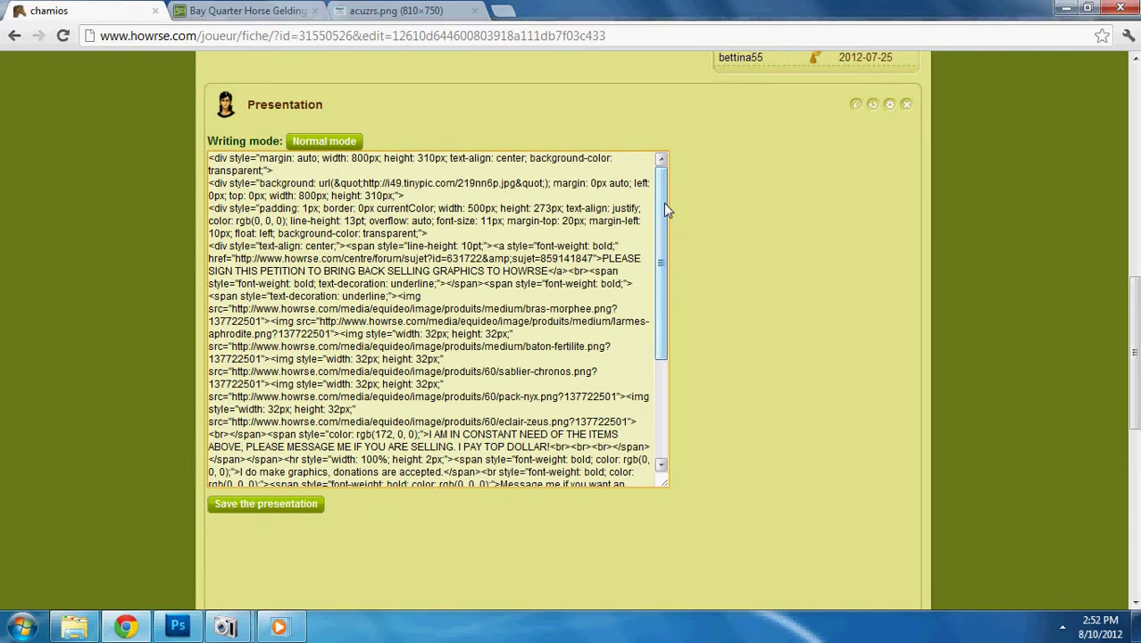
pyautogui.click(324, 141)
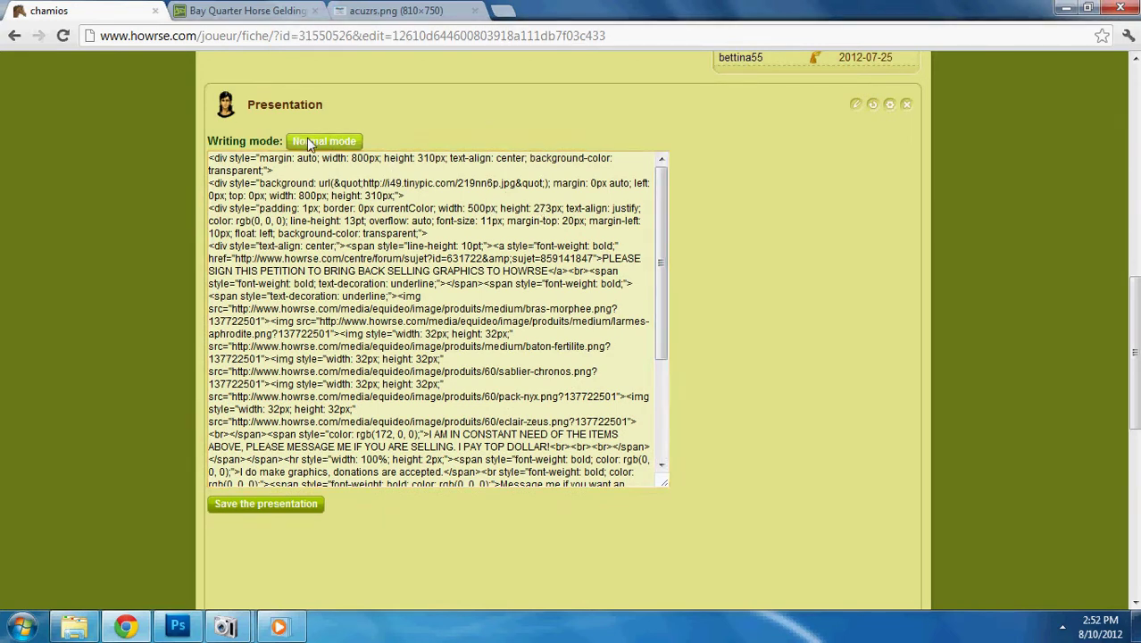
pyautogui.scroll(5, 501, 327)
pyautogui.scroll(3, 501, 327)
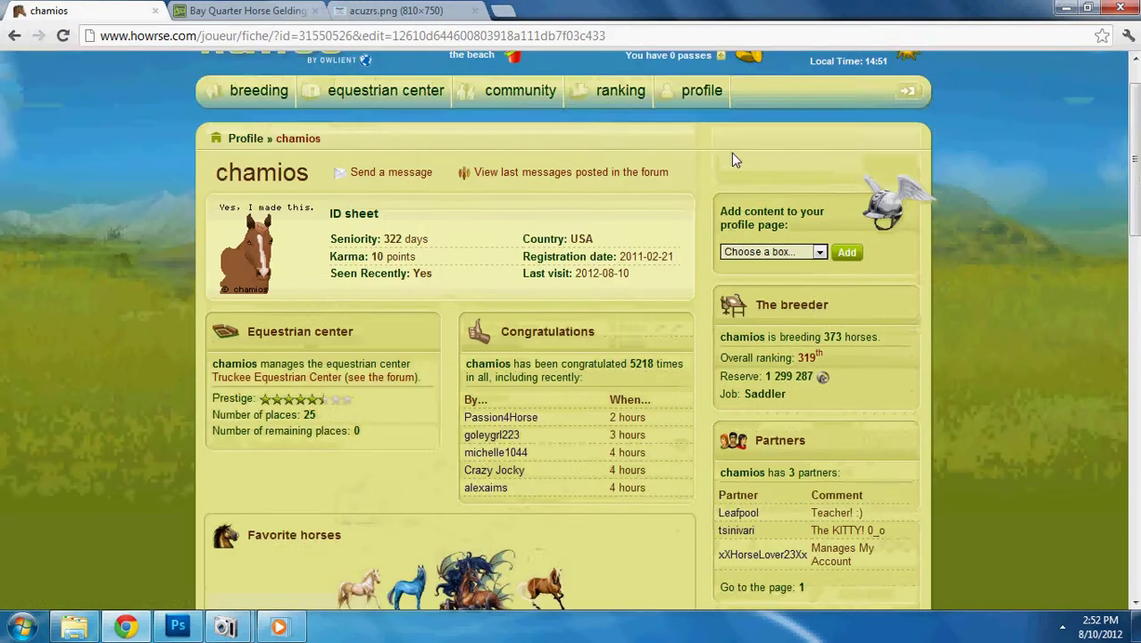
pyautogui.moveTo(702, 91)
pyautogui.click(695, 172)
pyautogui.scroll(-7, 487, 306)
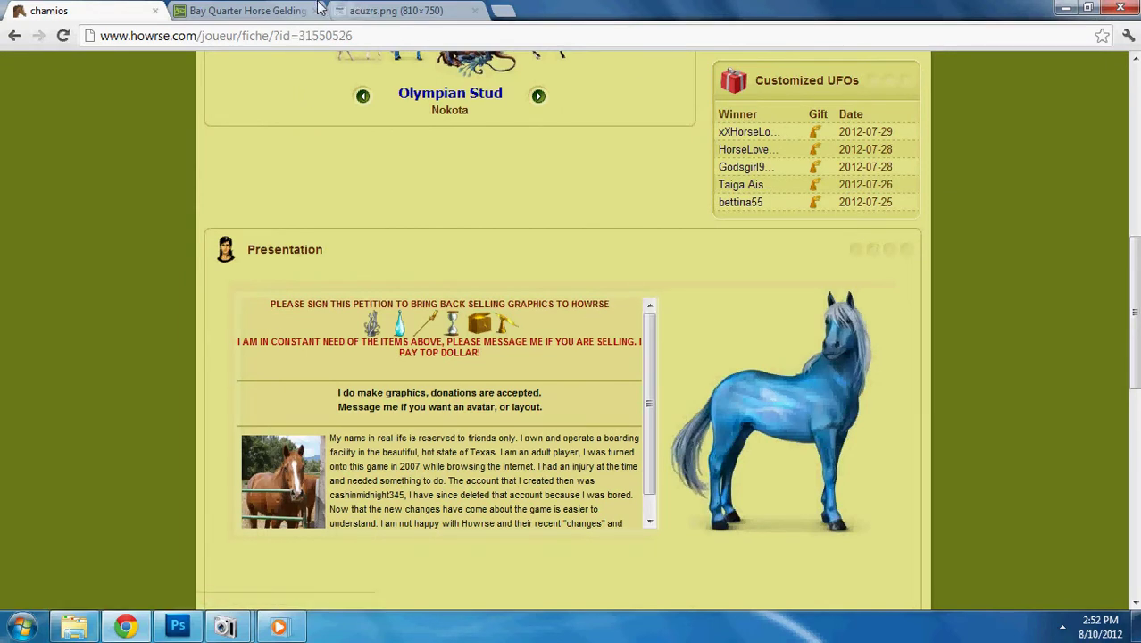
# - In a new tab, search Google for 'adobe photoshop'
pyautogui.click(504, 13)
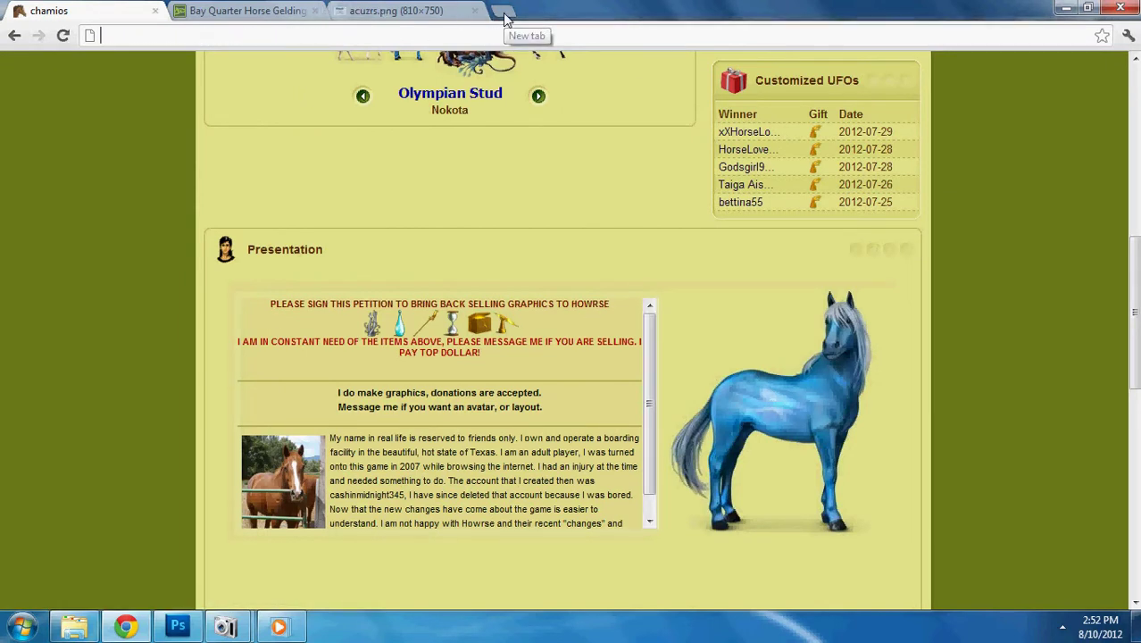
pyautogui.click(466, 259)
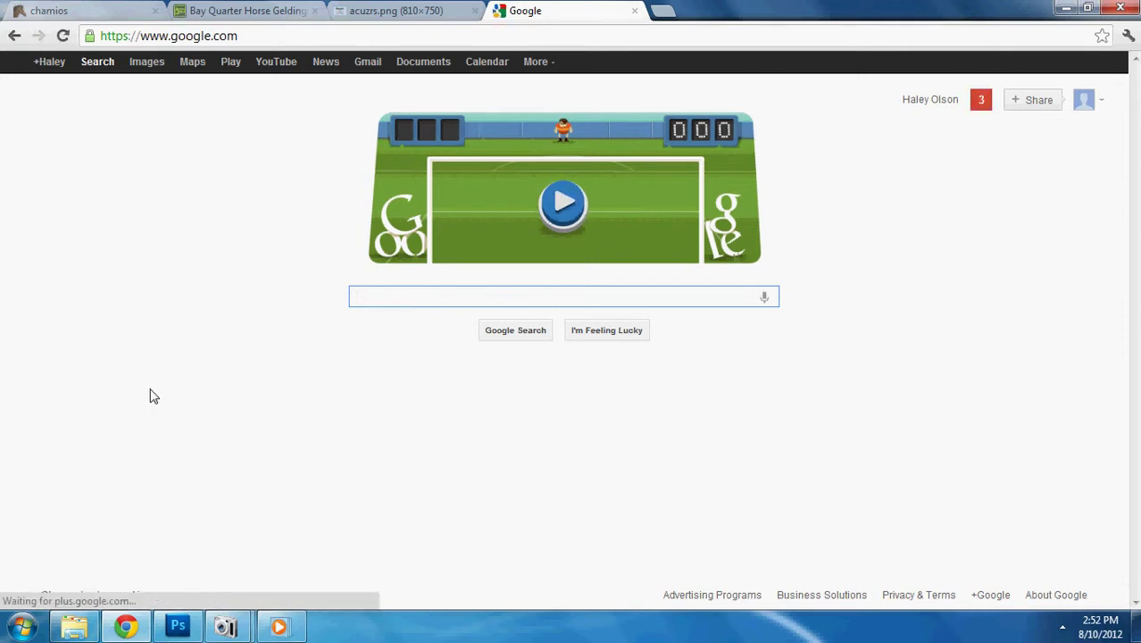
pyautogui.write('adobe photo')
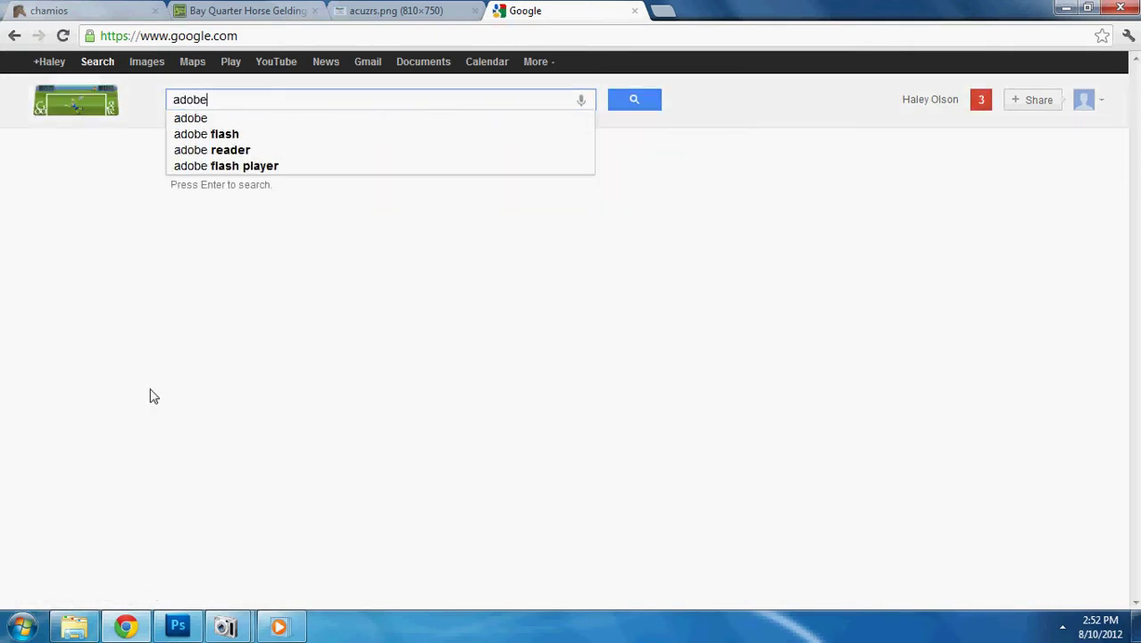
pyautogui.write('shop')
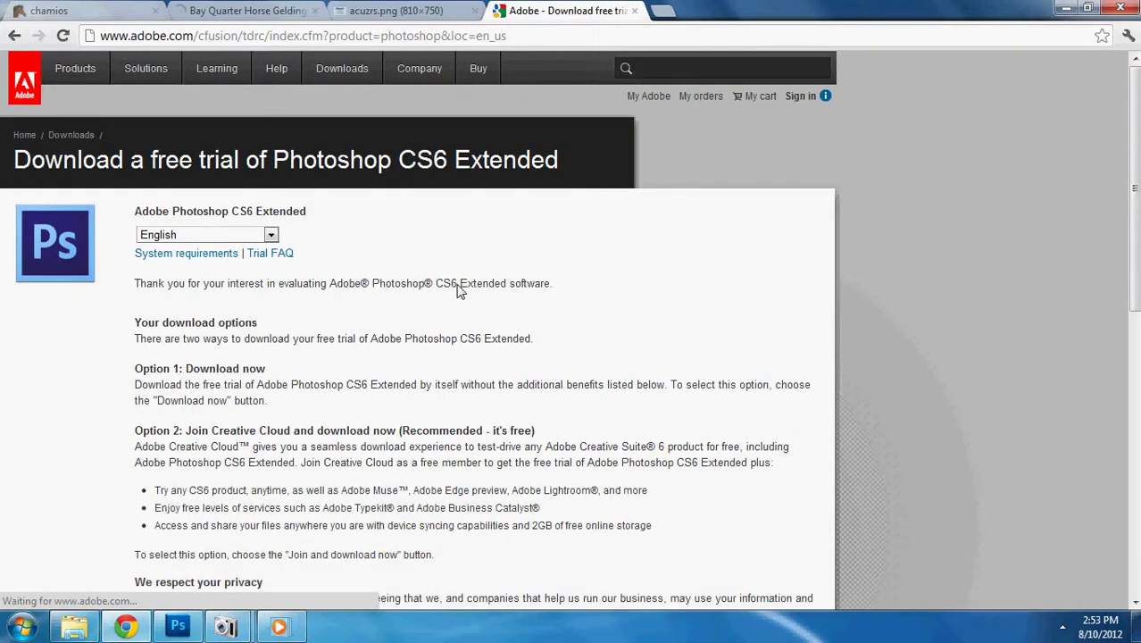
# - Keep English as the Adobe trial download language and return to Photoshop
pyautogui.scroll(-5, 457, 291)
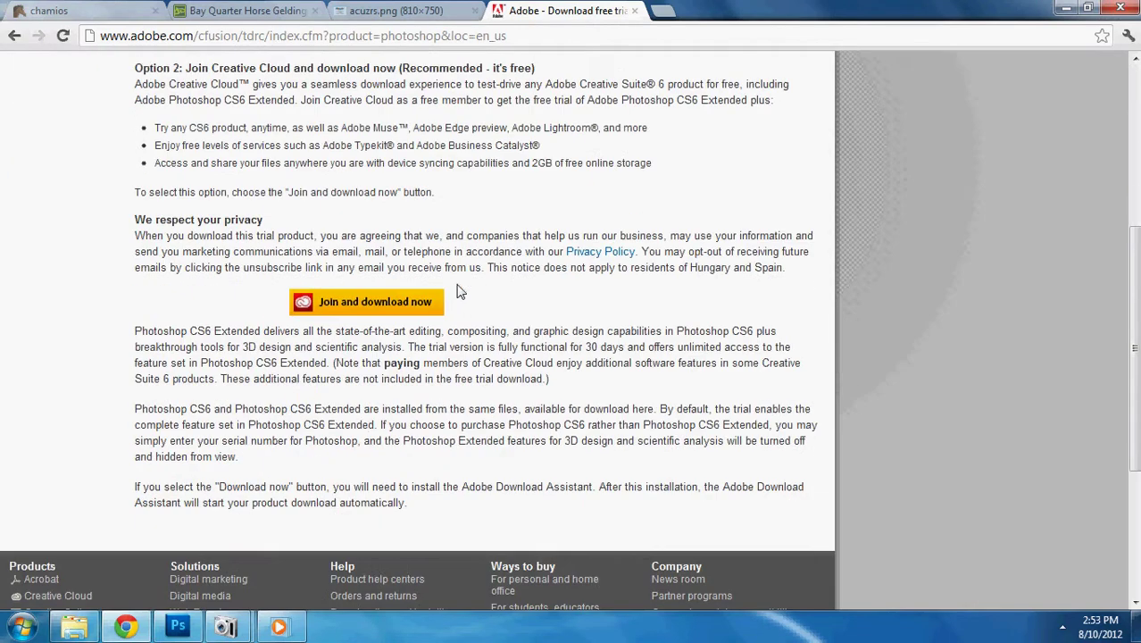
pyautogui.scroll(4, 457, 290)
pyautogui.scroll(-3, 457, 290)
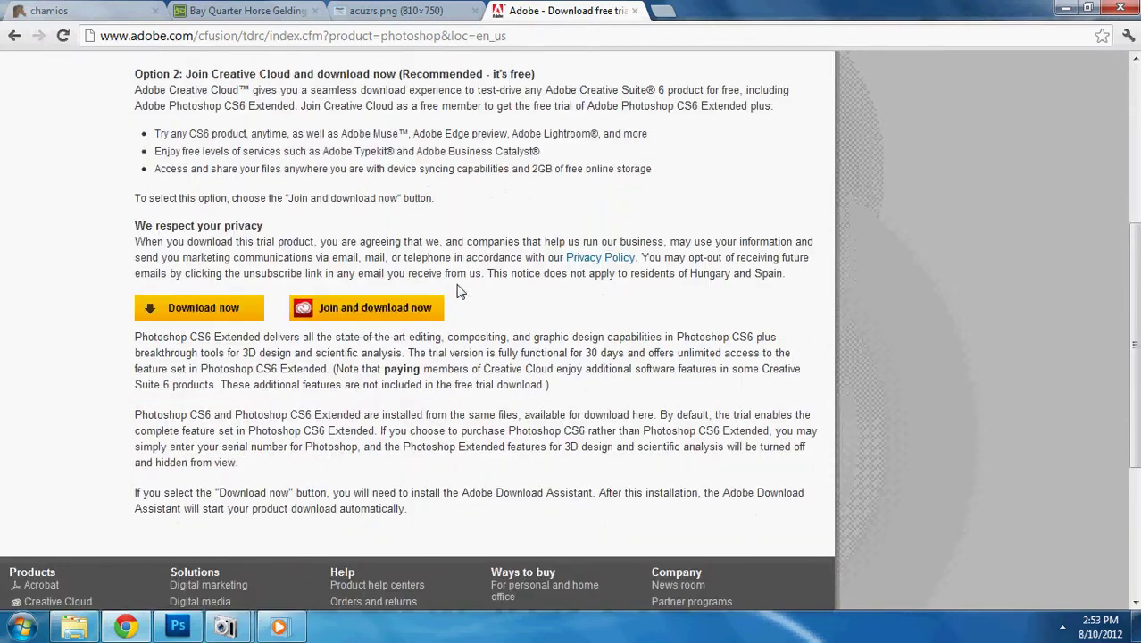
pyautogui.scroll(-1, 268, 250)
pyautogui.scroll(5, 214, 239)
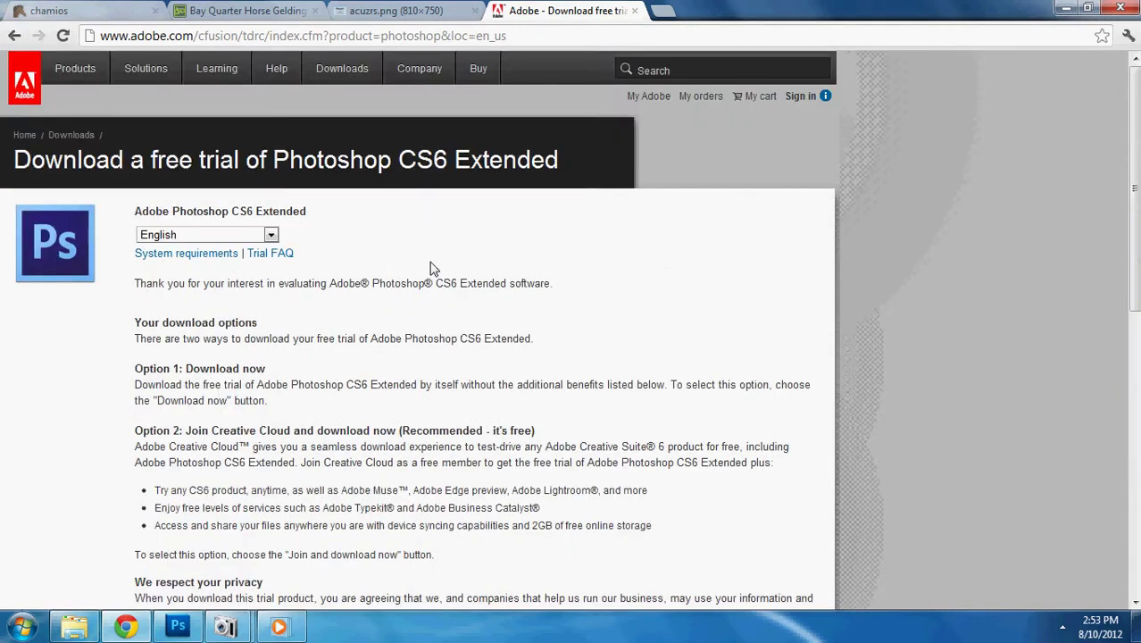
pyautogui.click(236, 235)
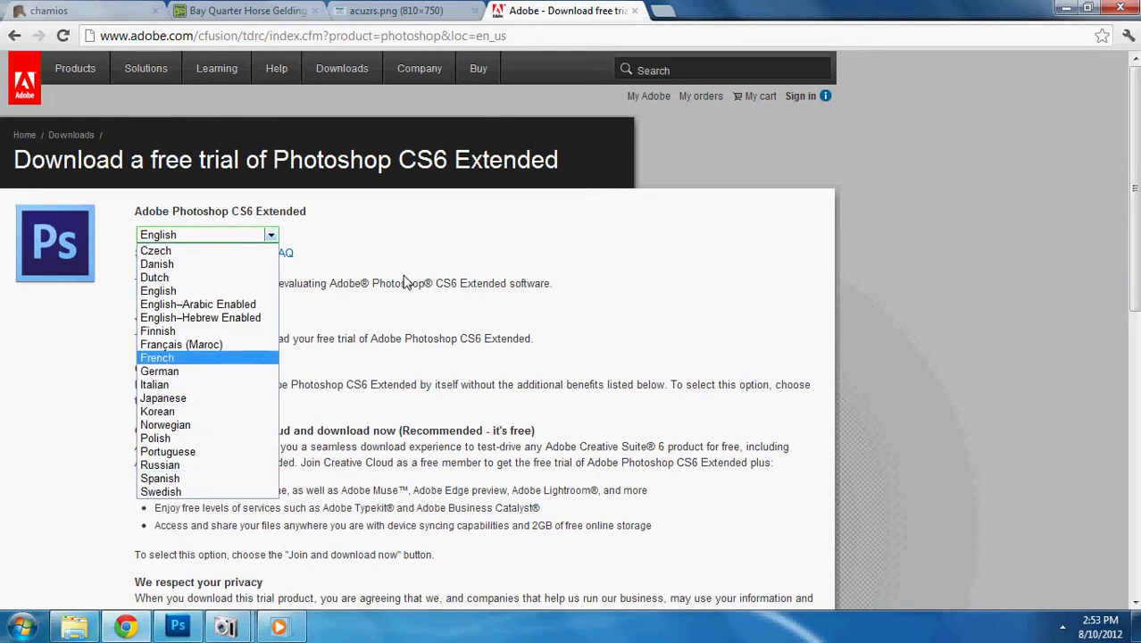
pyautogui.click(420, 304)
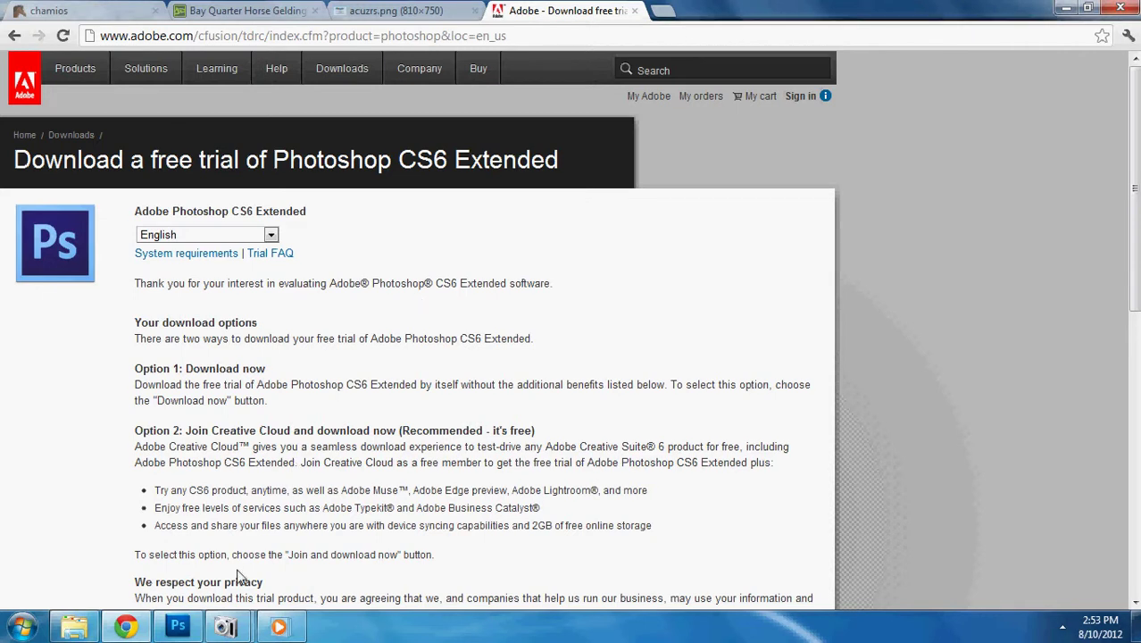
pyautogui.hotkey('alt', 'Tab')
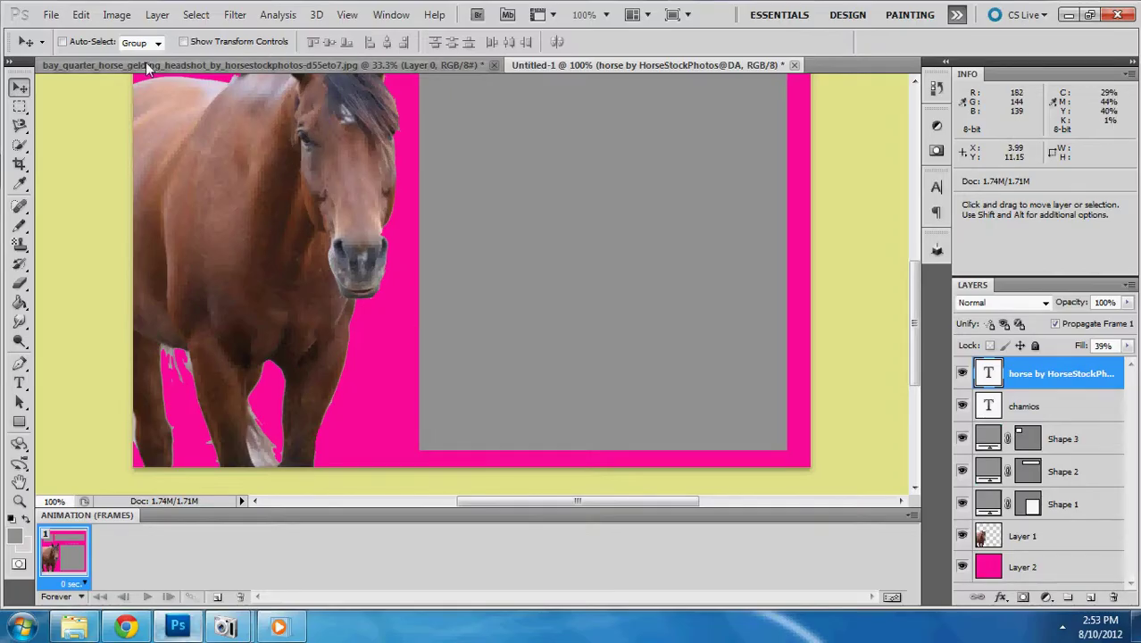
# - Close Untitled-1 and the horse JPG without saving either document
pyautogui.click(794, 64)
pyautogui.click(576, 247)
pyautogui.click(494, 64)
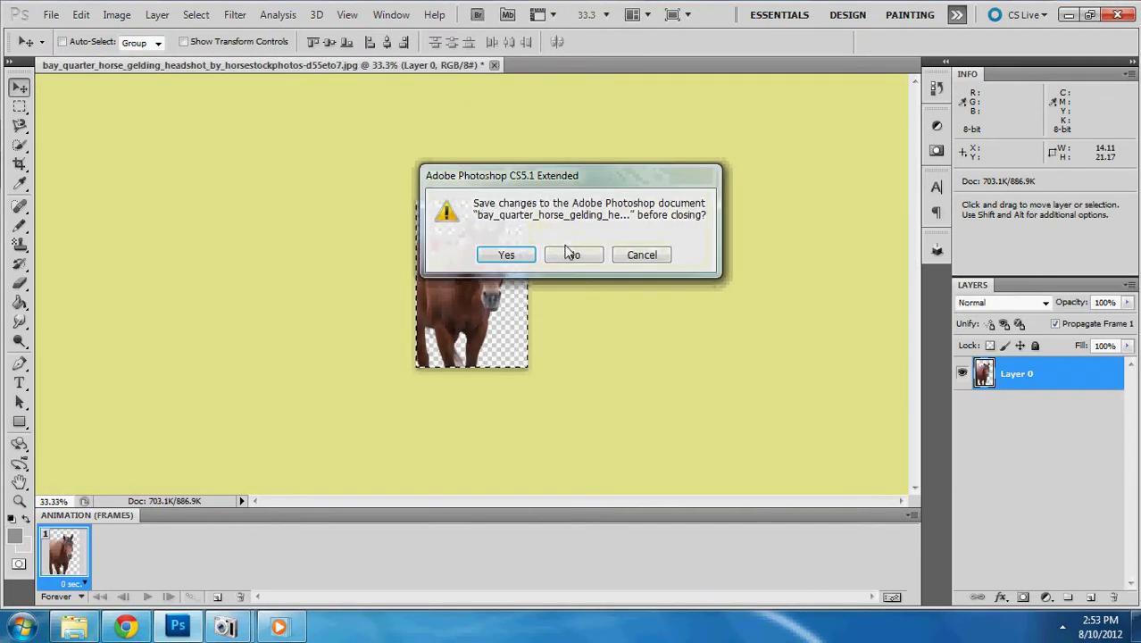
pyautogui.click(576, 251)
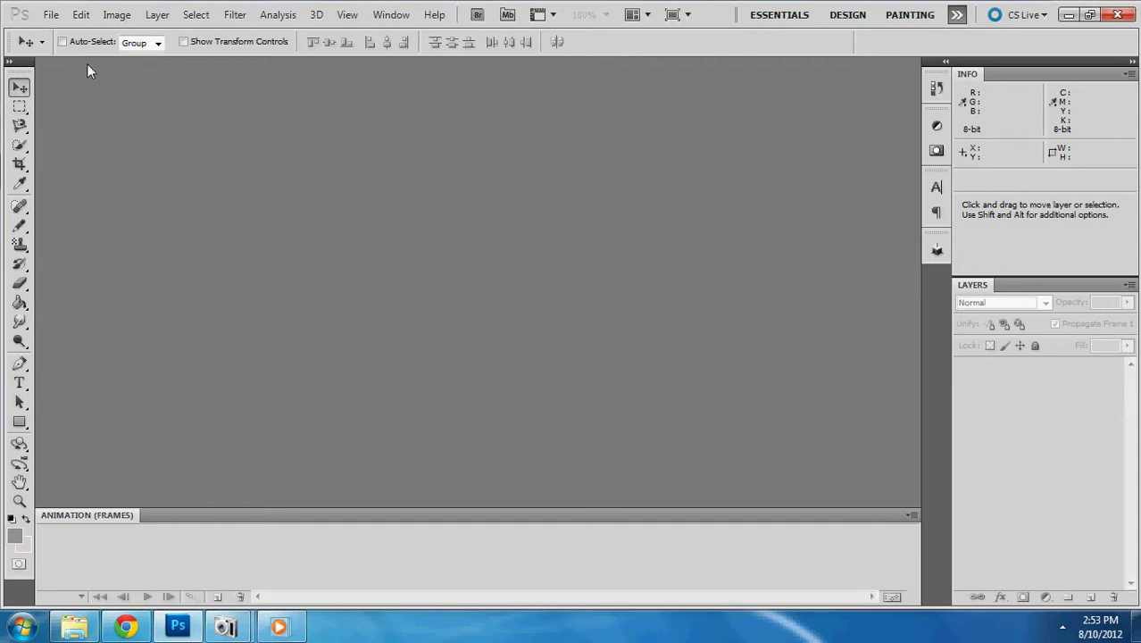
# - Switch to the Bay Quarter Horse tab and return the photo to normal page view
pyautogui.click(125, 626)
pyautogui.click(259, 10)
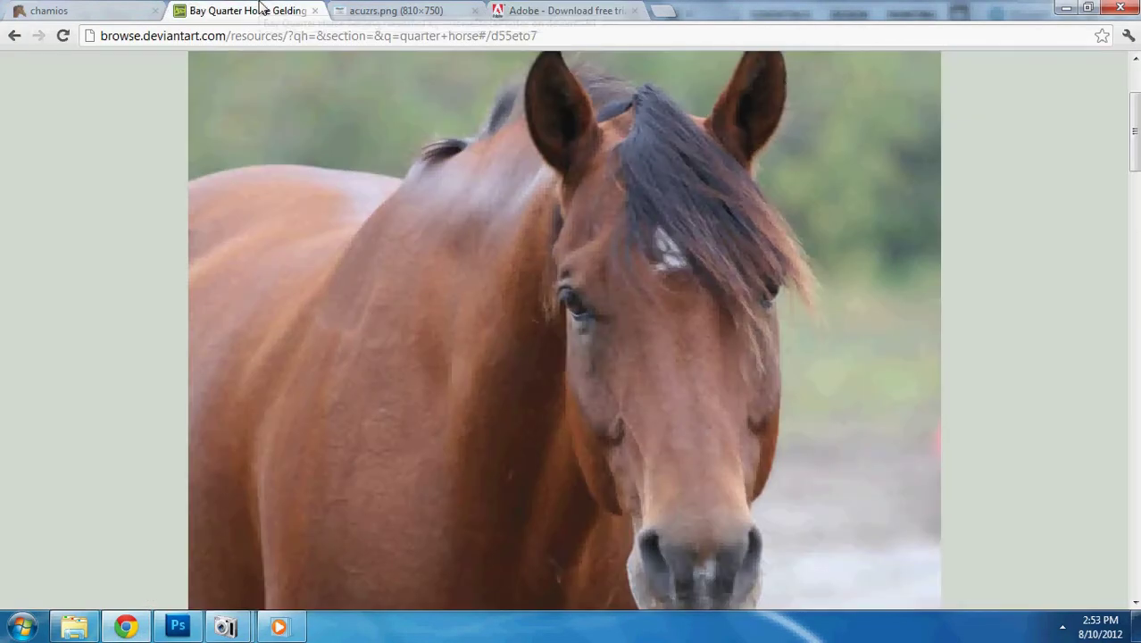
pyautogui.click(415, 237)
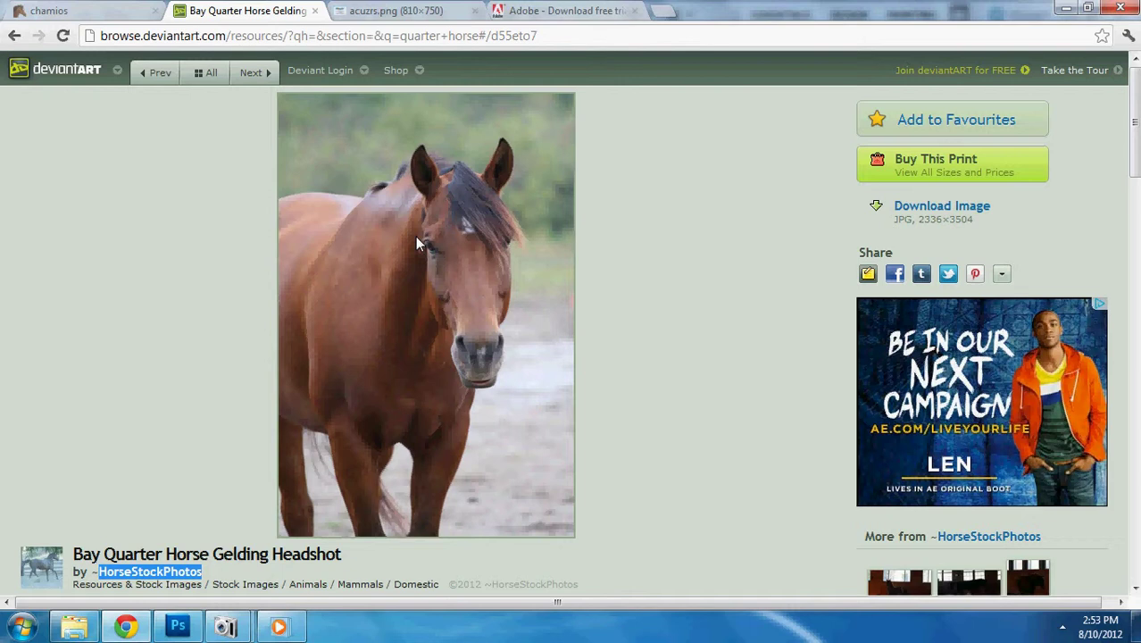
# - Navigate that tab to the deviantART front page
pyautogui.scroll(-2, 249, 353)
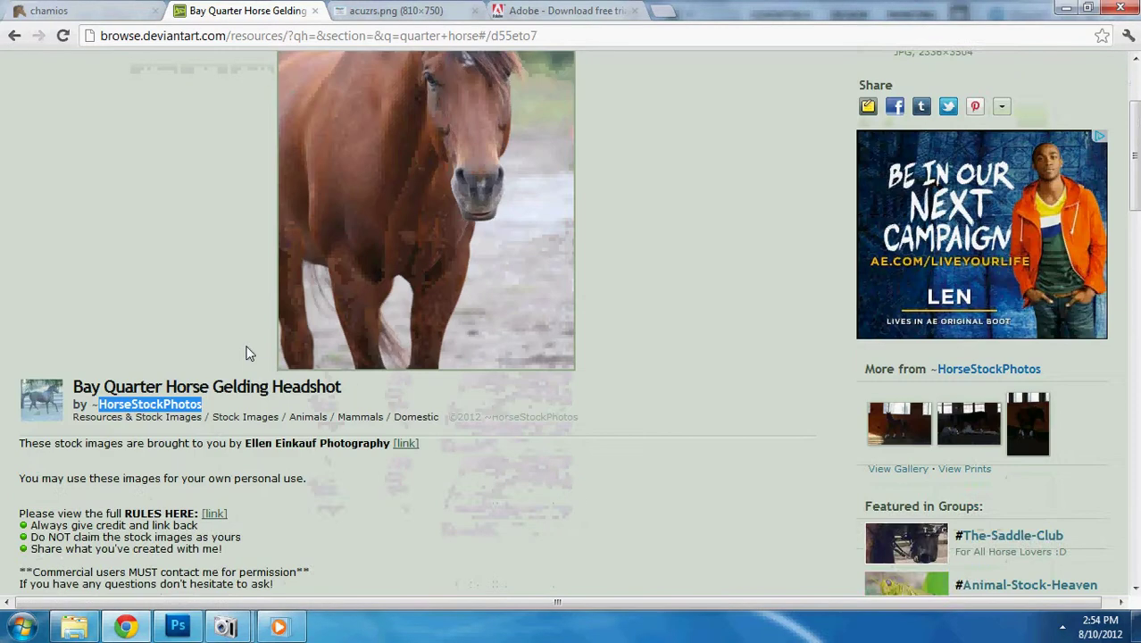
pyautogui.scroll(2, 249, 354)
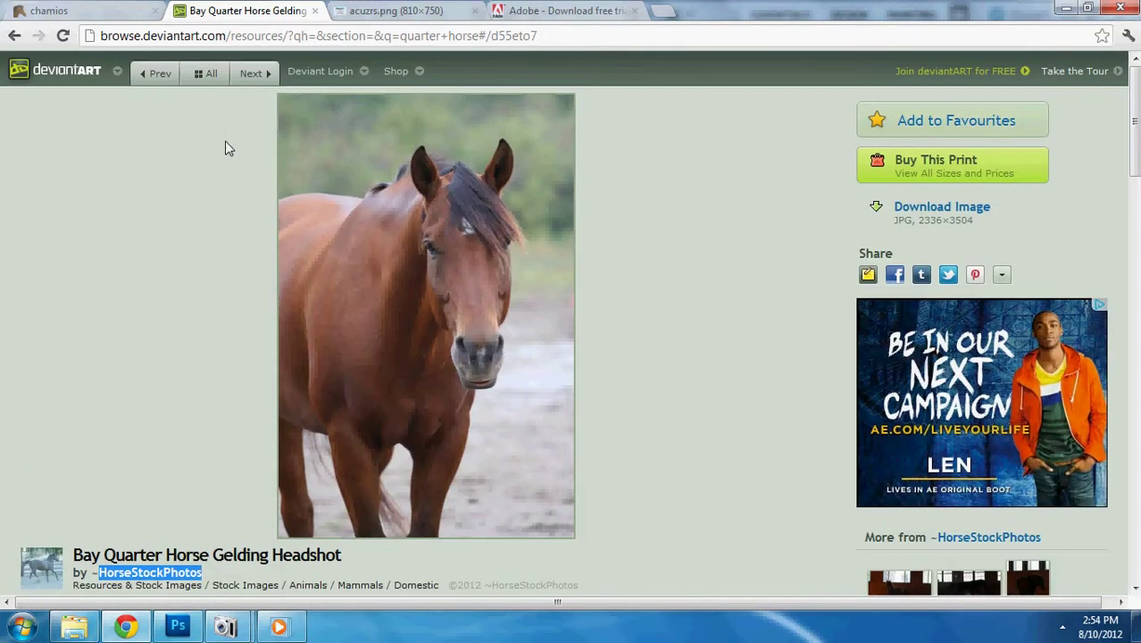
pyautogui.click(314, 41)
pyautogui.write('deviantart.com')
pyautogui.press('Return')
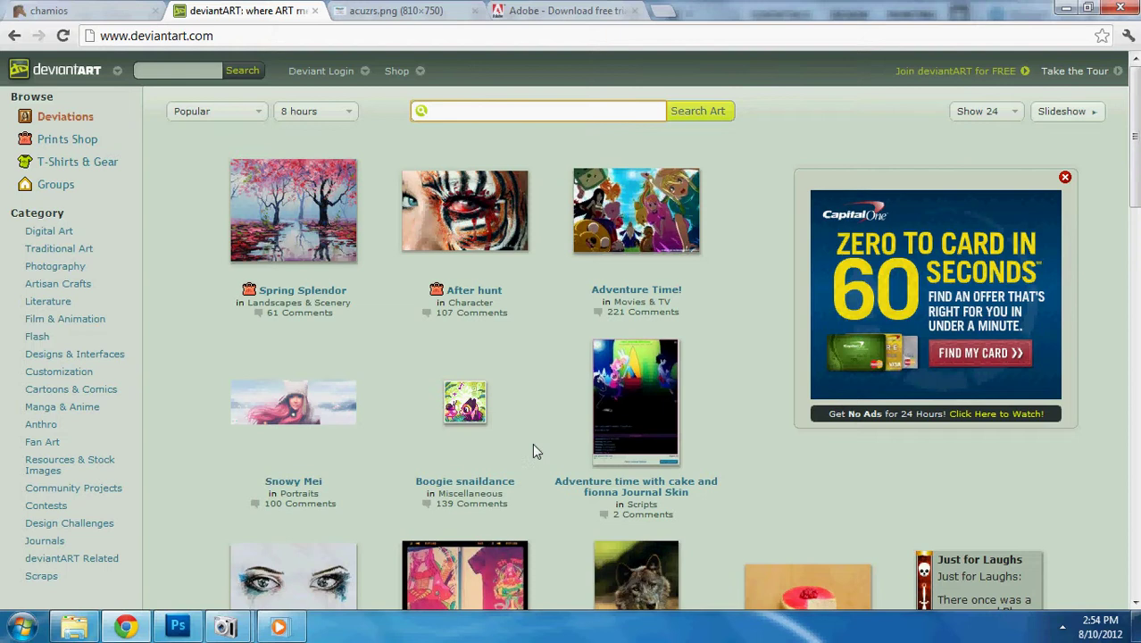
# - Search 'quarter horse' within deviantART's Resources & Stock Images category
pyautogui.click(77, 466)
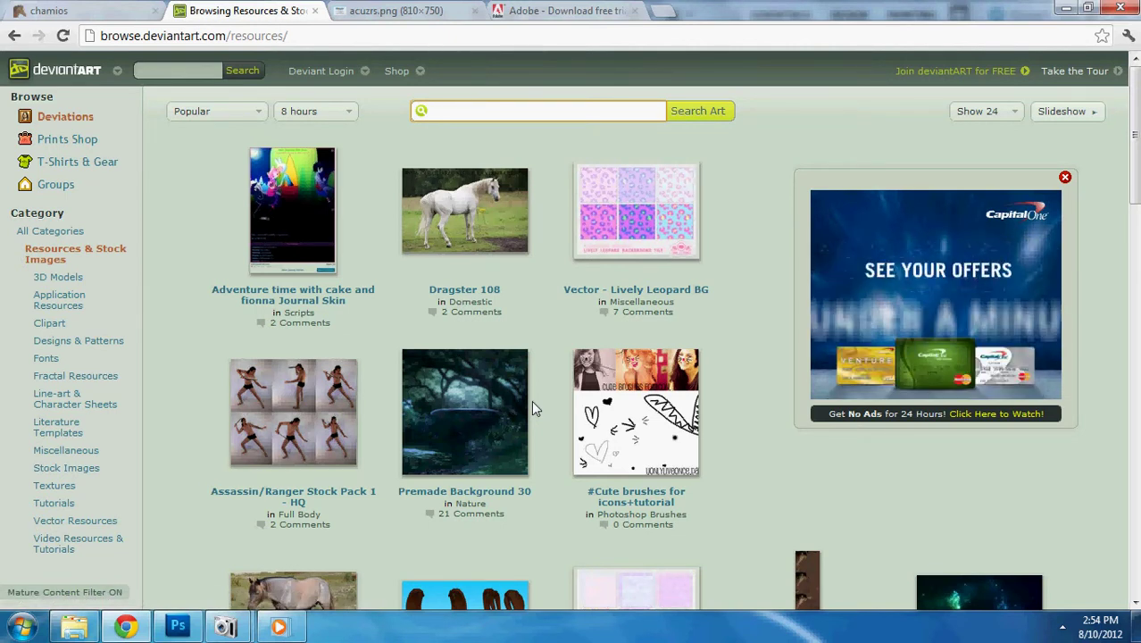
pyautogui.click(462, 111)
pyautogui.write('quar')
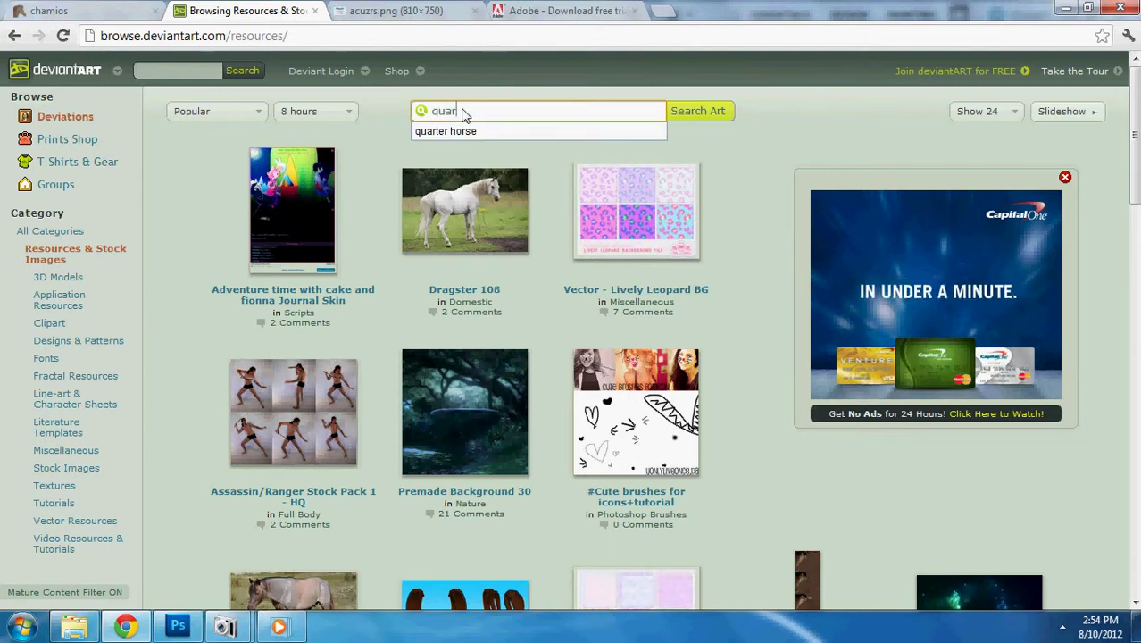
pyautogui.write('ter horse')
pyautogui.press('Return')
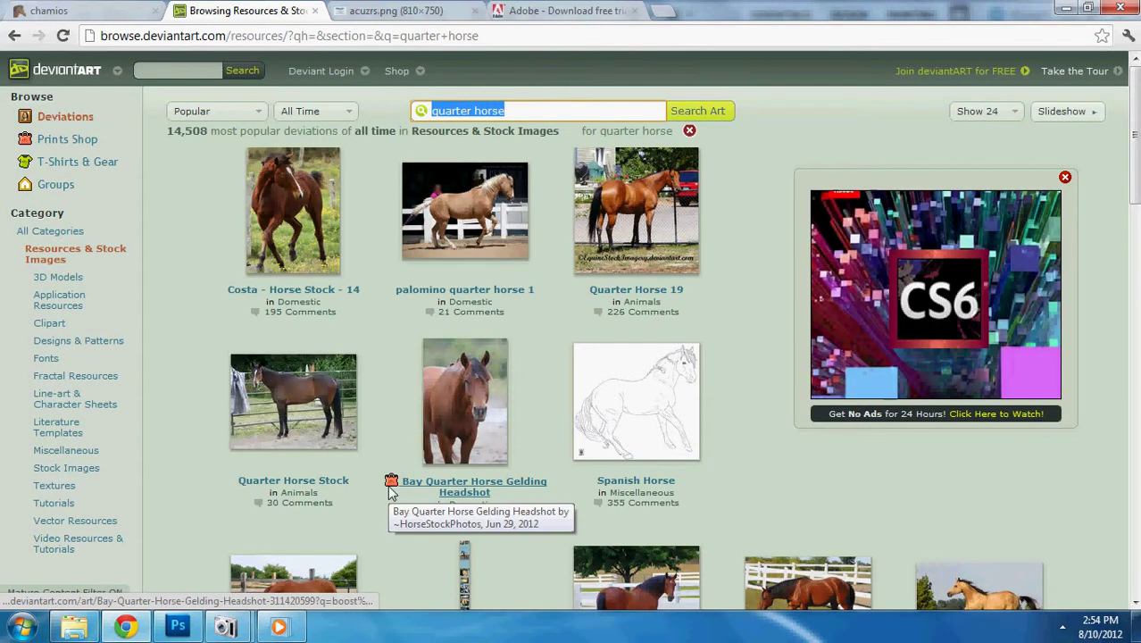
# - Open the Bay Quarter Horse Gelding Headshot result and look over its page
pyautogui.click(467, 441)
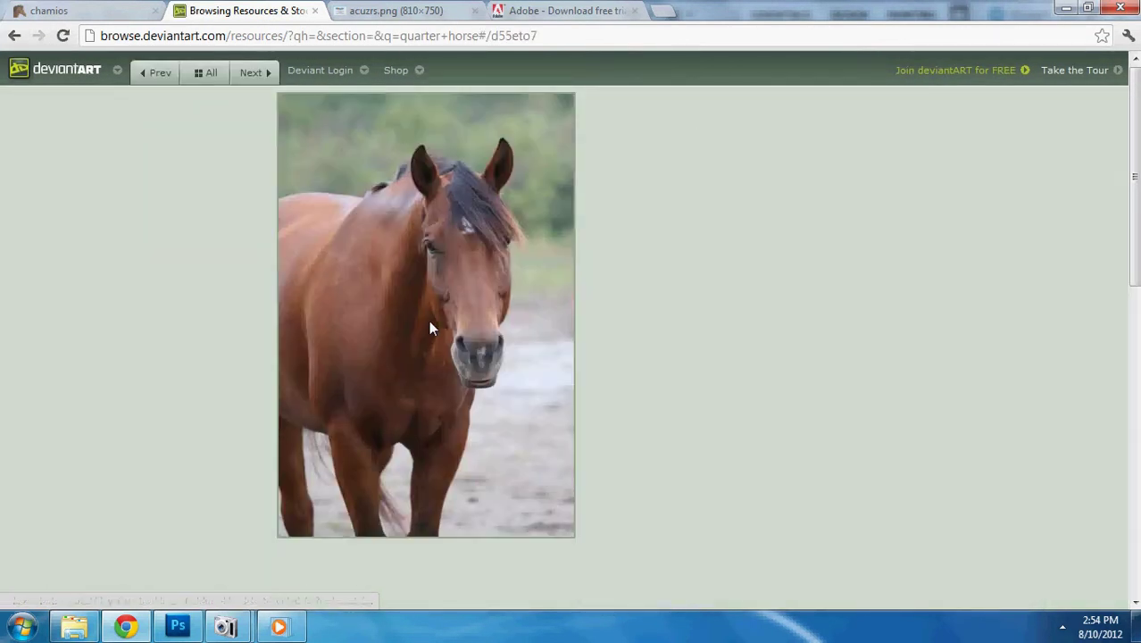
pyautogui.scroll(-3, 430, 312)
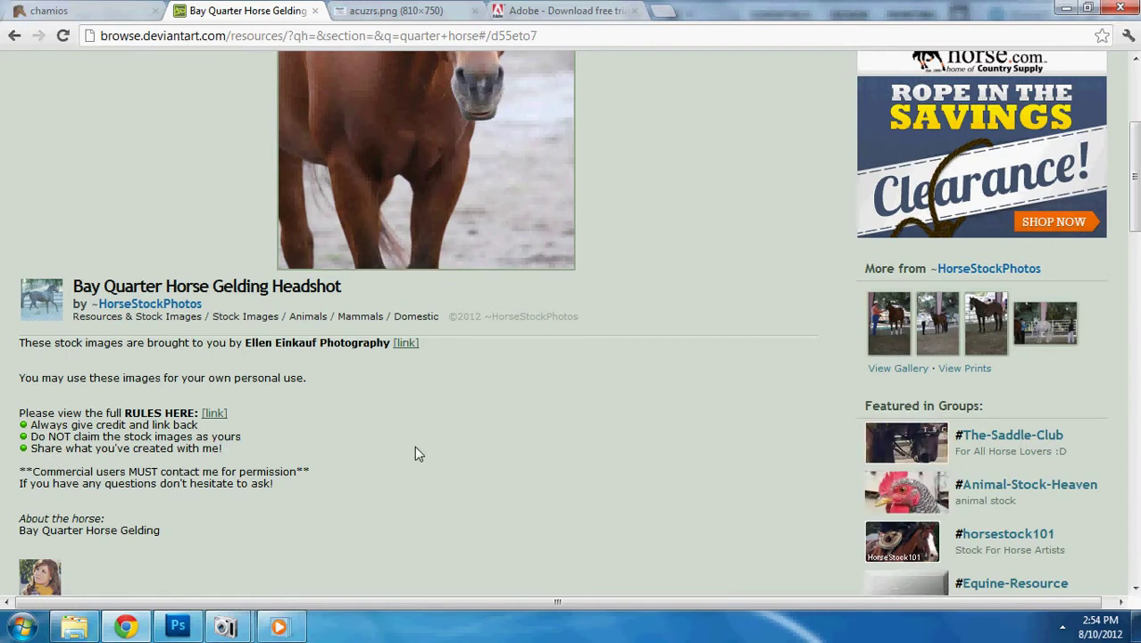
pyautogui.scroll(-1, 416, 448)
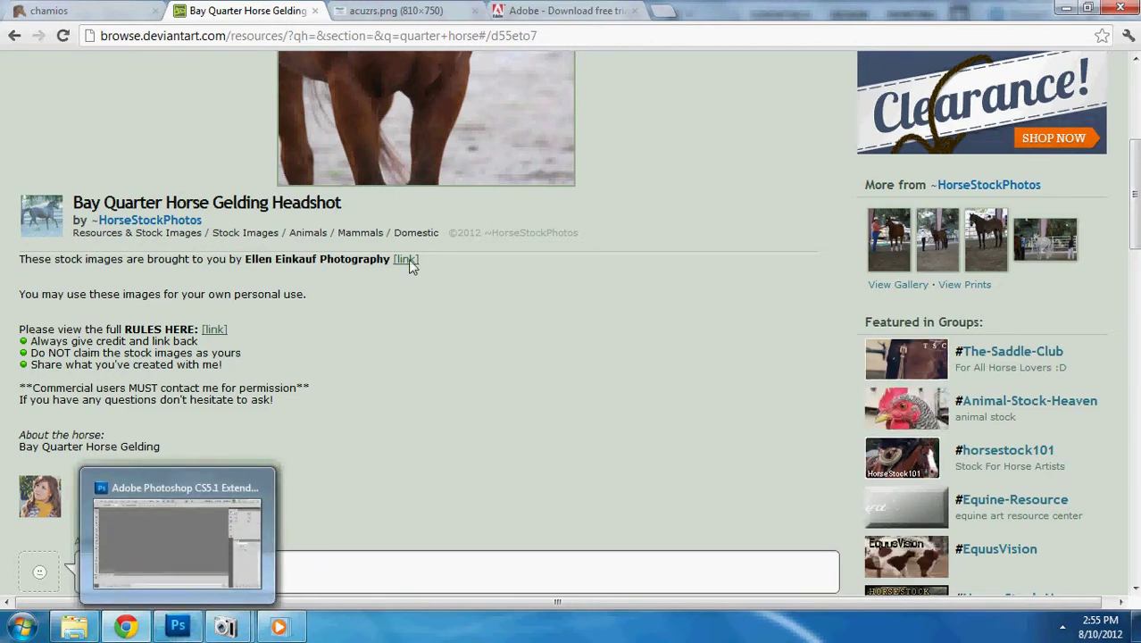
pyautogui.scroll(3, 408, 241)
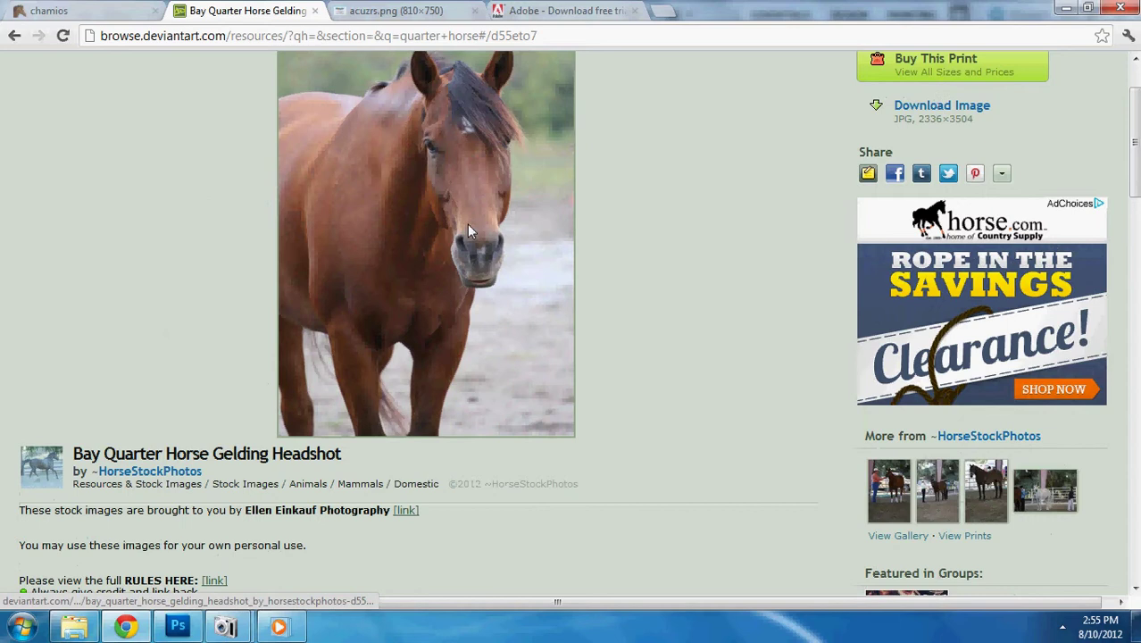
# - View the photo at full size, copy its image URL, and cancel the Save As dialog
pyautogui.click(431, 254)
pyautogui.rightClick(526, 448)
pyautogui.click(562, 473)
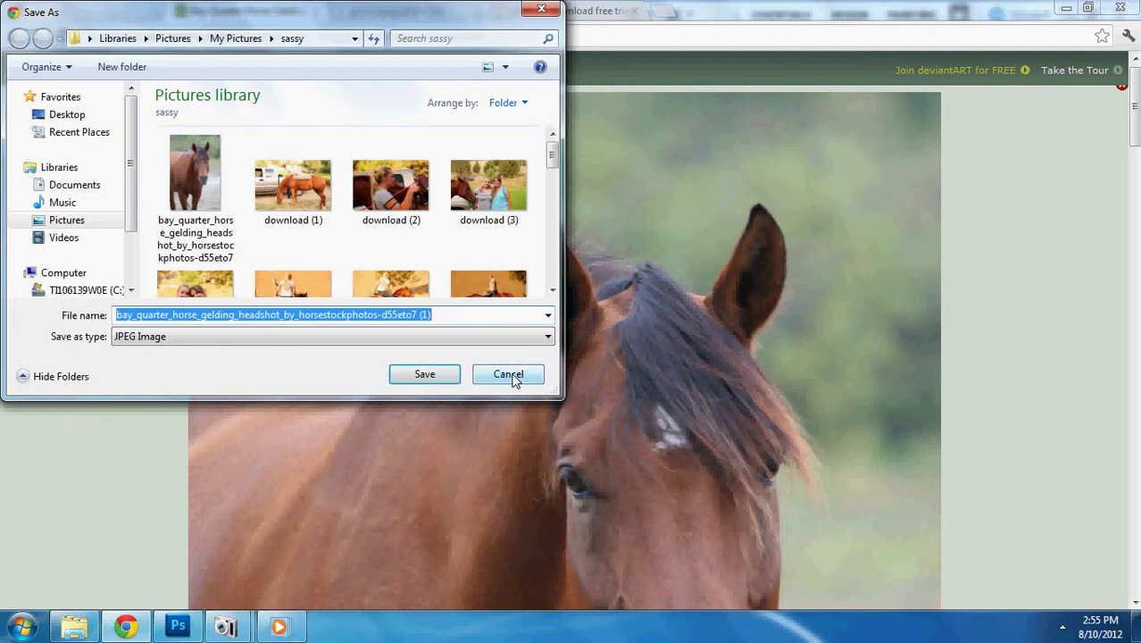
pyautogui.click(512, 377)
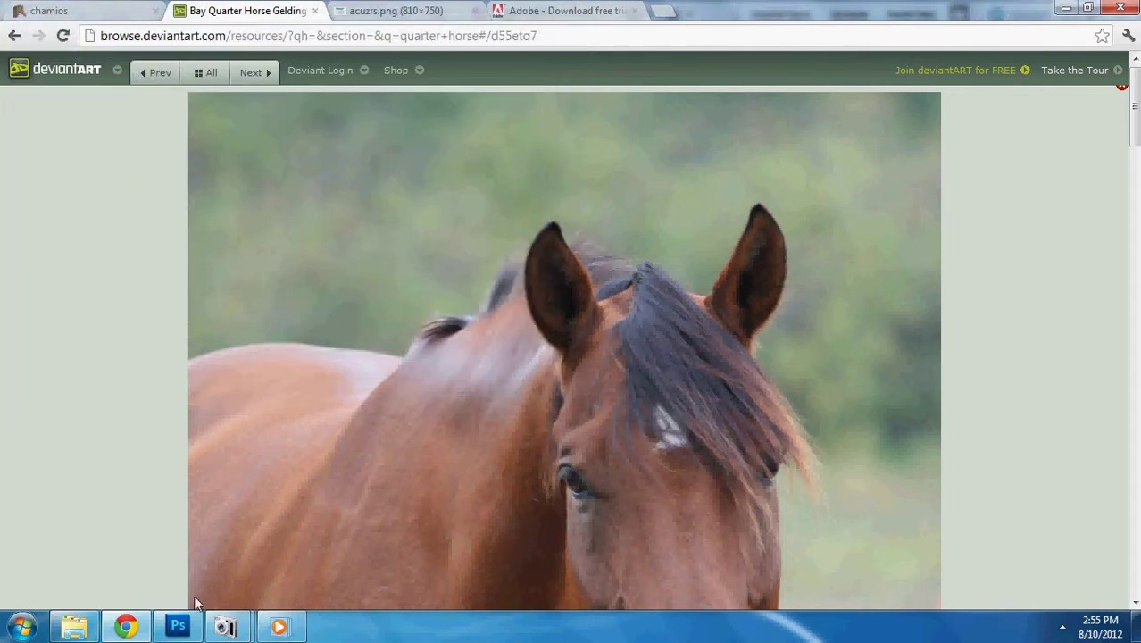
# - Open the downloaded bay_quarter_horse JPG in Photoshop via File > Open
pyautogui.click(179, 626)
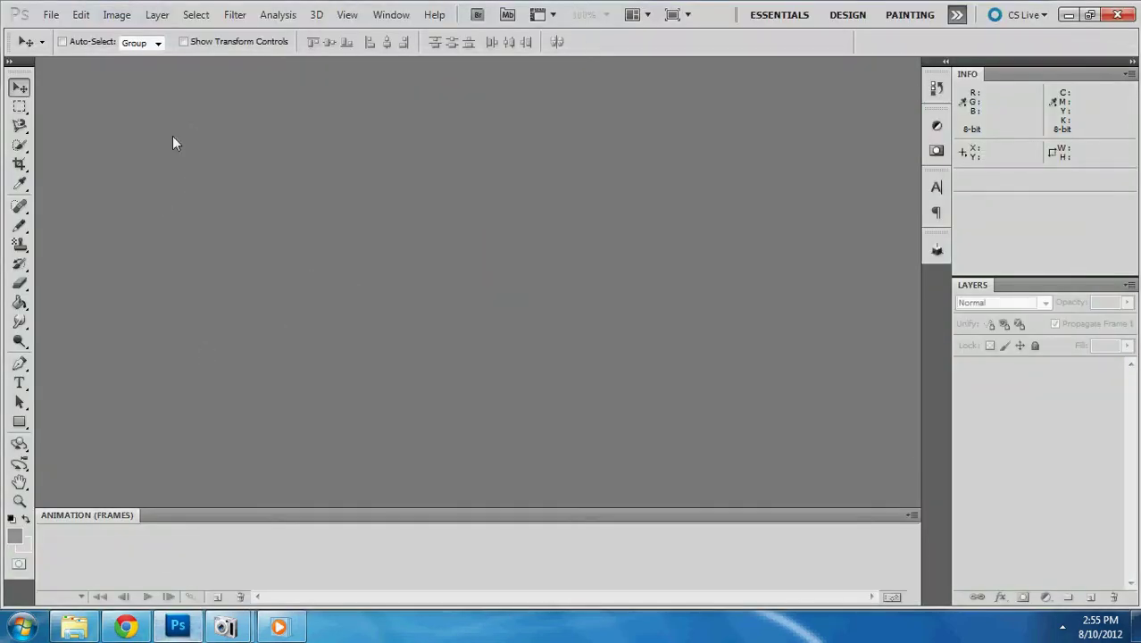
pyautogui.click(51, 15)
pyautogui.click(54, 45)
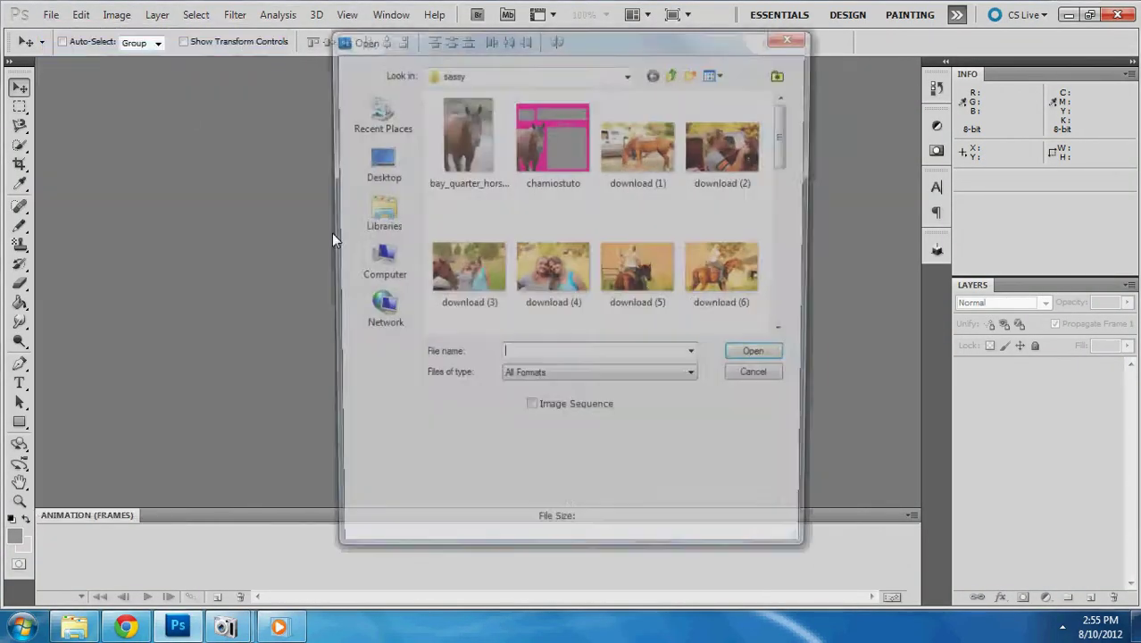
pyautogui.doubleClick(471, 161)
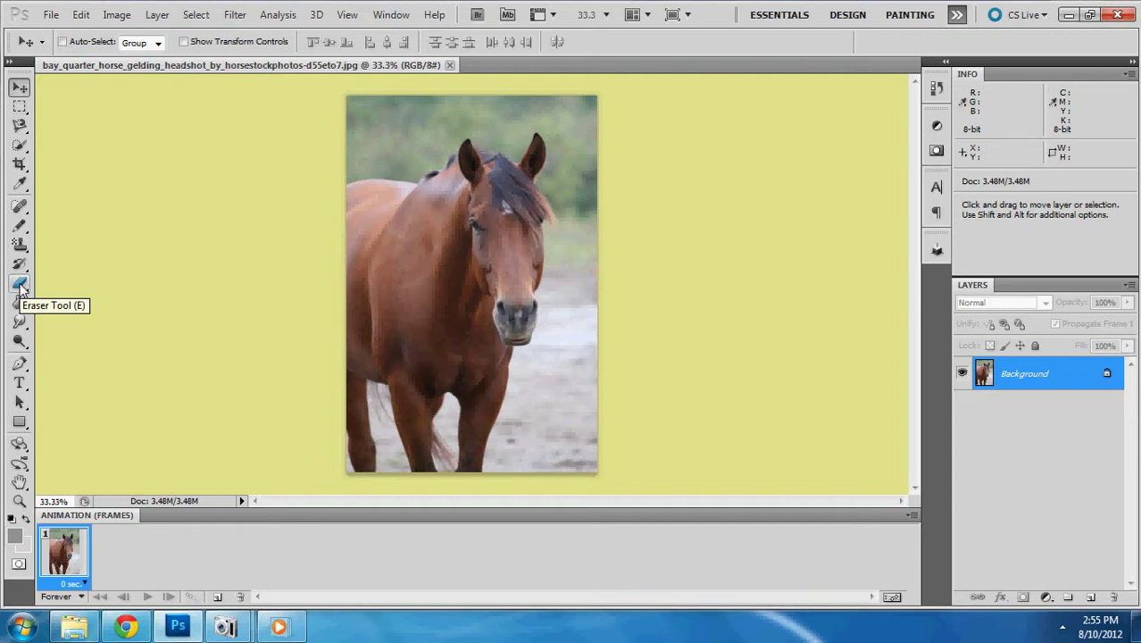
# - Pick the Magic Eraser Tool from the eraser flyout
pyautogui.click(19, 284)
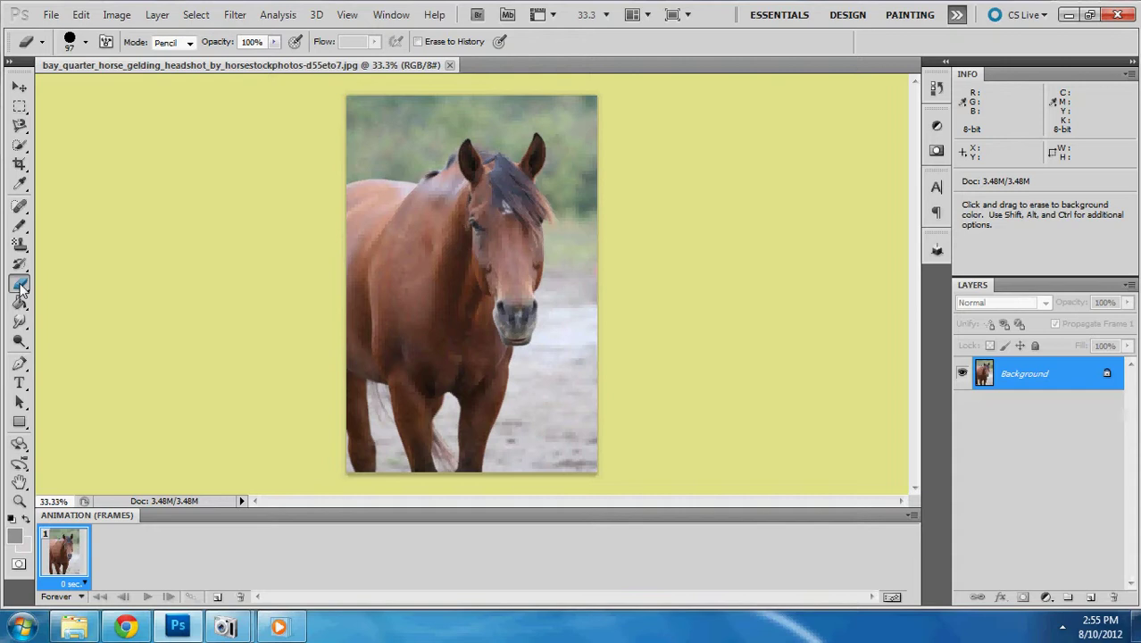
pyautogui.click(20, 284)
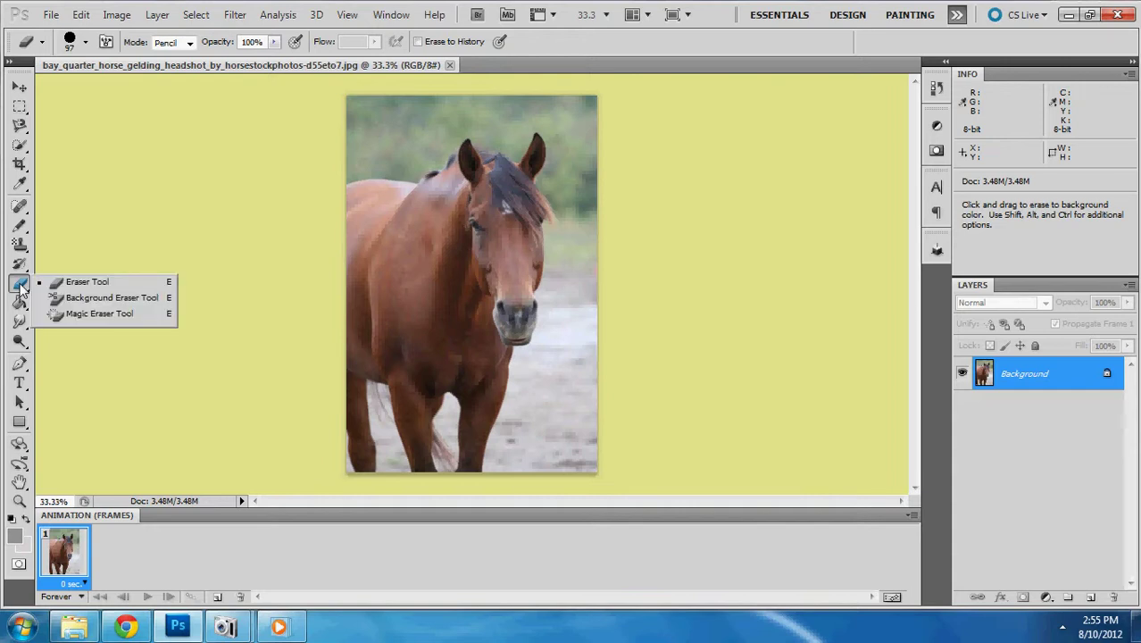
pyautogui.click(87, 319)
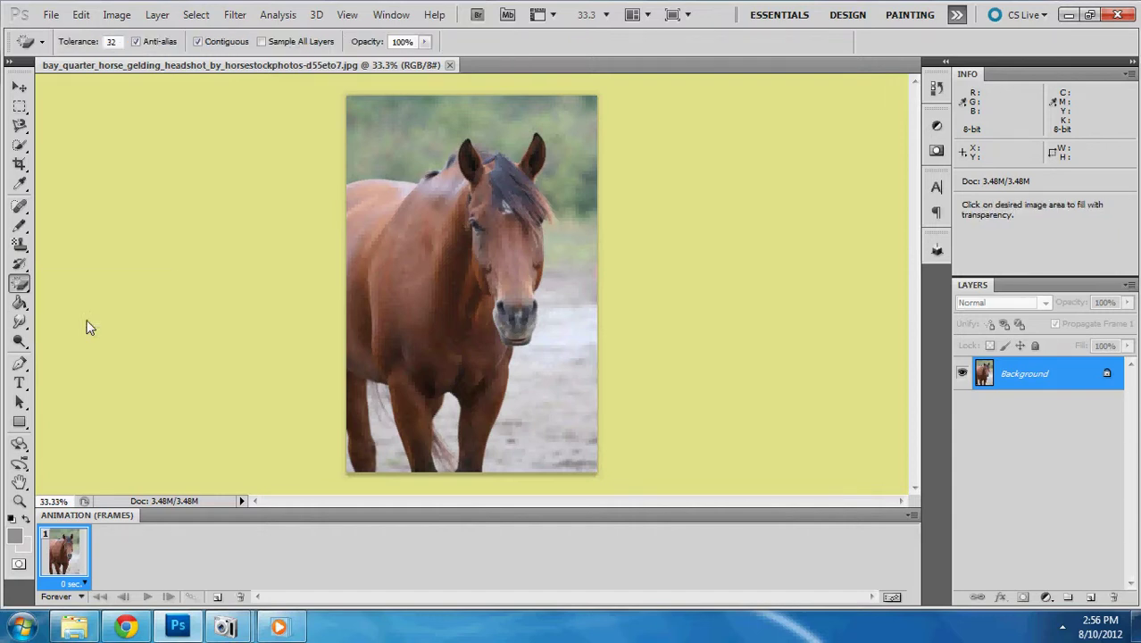
# - Erase the ground, grey, green and between-legs background areas around the horse
pyautogui.click(552, 422)
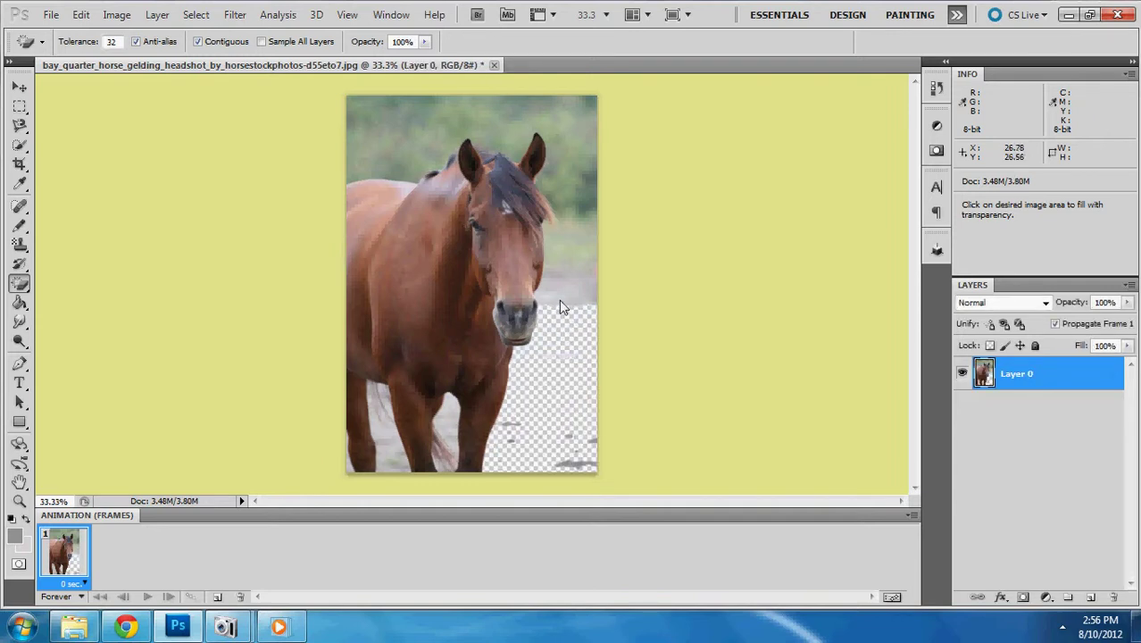
pyautogui.click(572, 259)
pyautogui.click(573, 220)
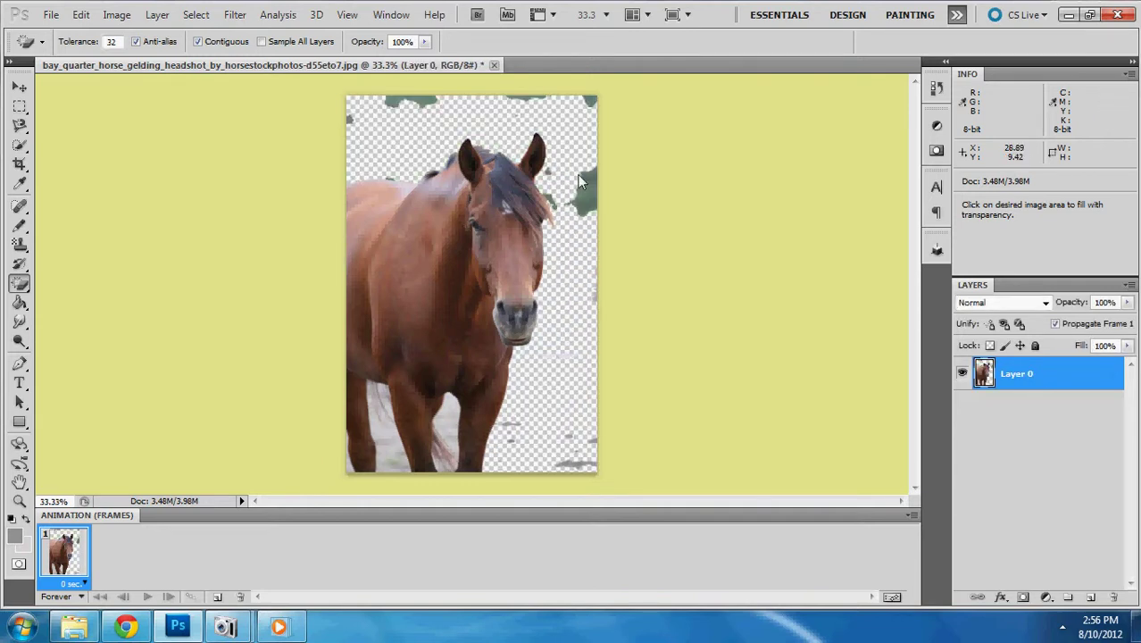
pyautogui.click(583, 184)
pyautogui.click(397, 465)
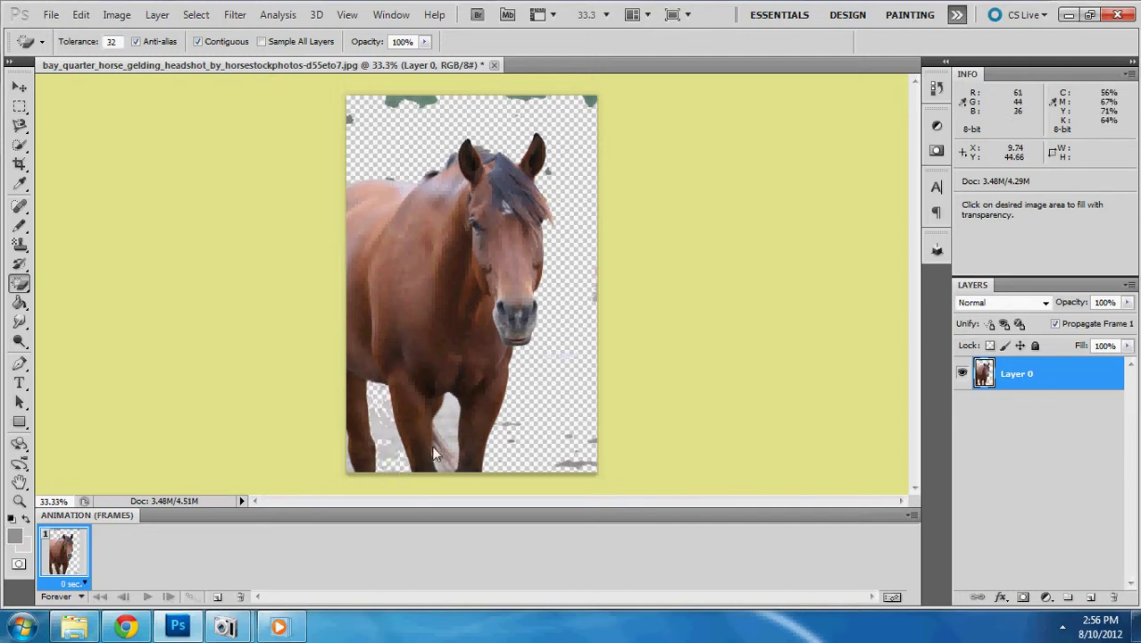
pyautogui.click(395, 439)
pyautogui.click(393, 434)
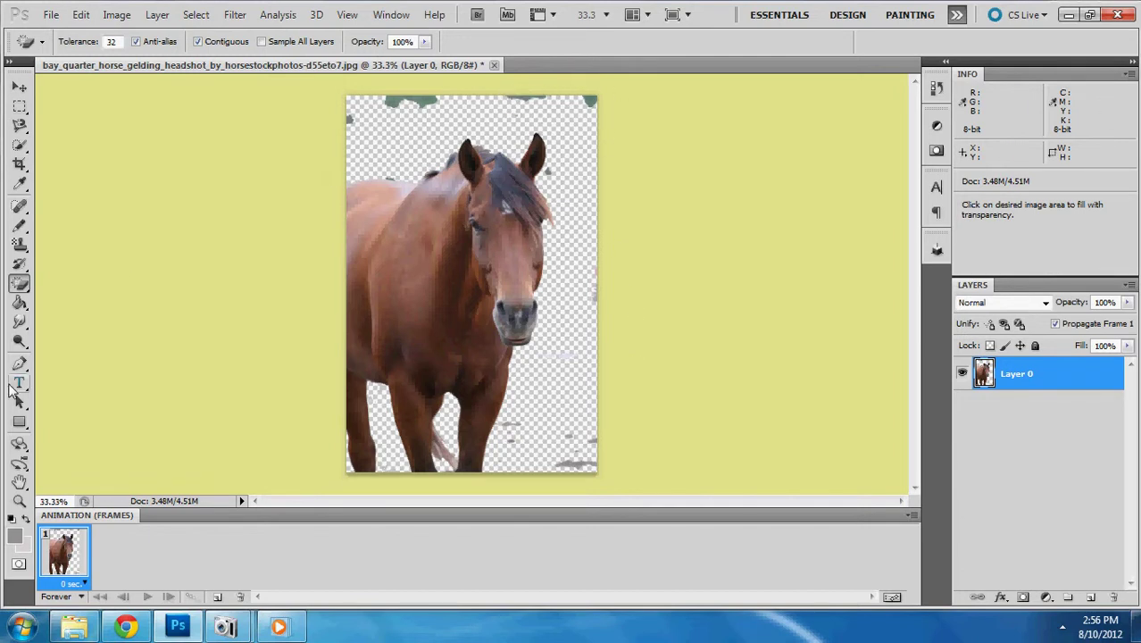
# - Switch back to the plain Eraser and set its brush size to about 100 px
pyautogui.rightClick(27, 286)
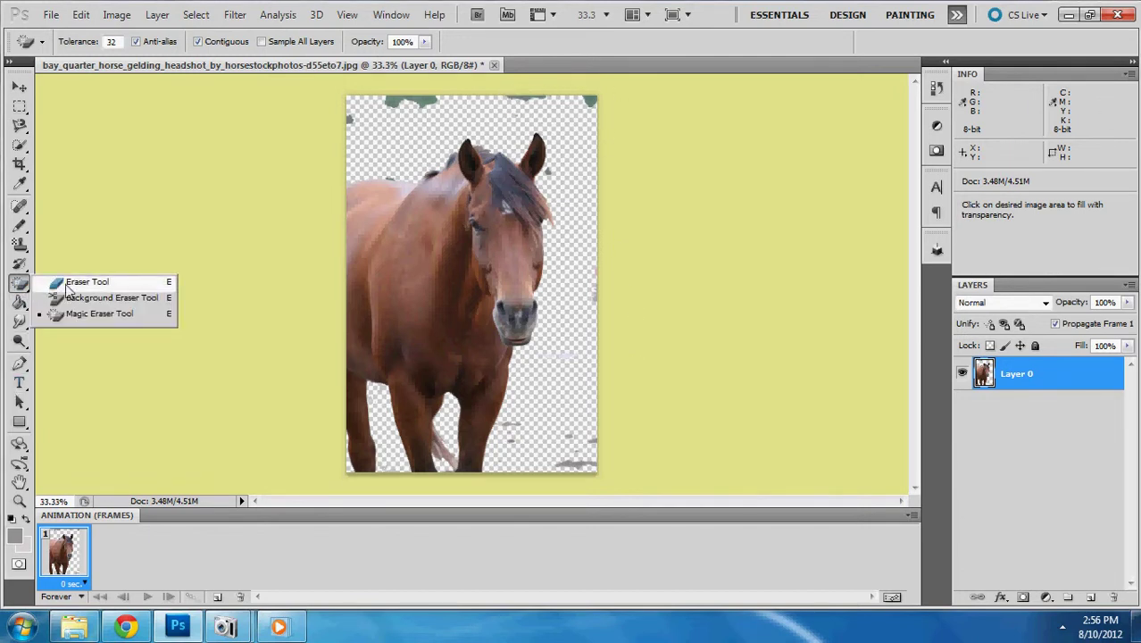
pyautogui.click(65, 284)
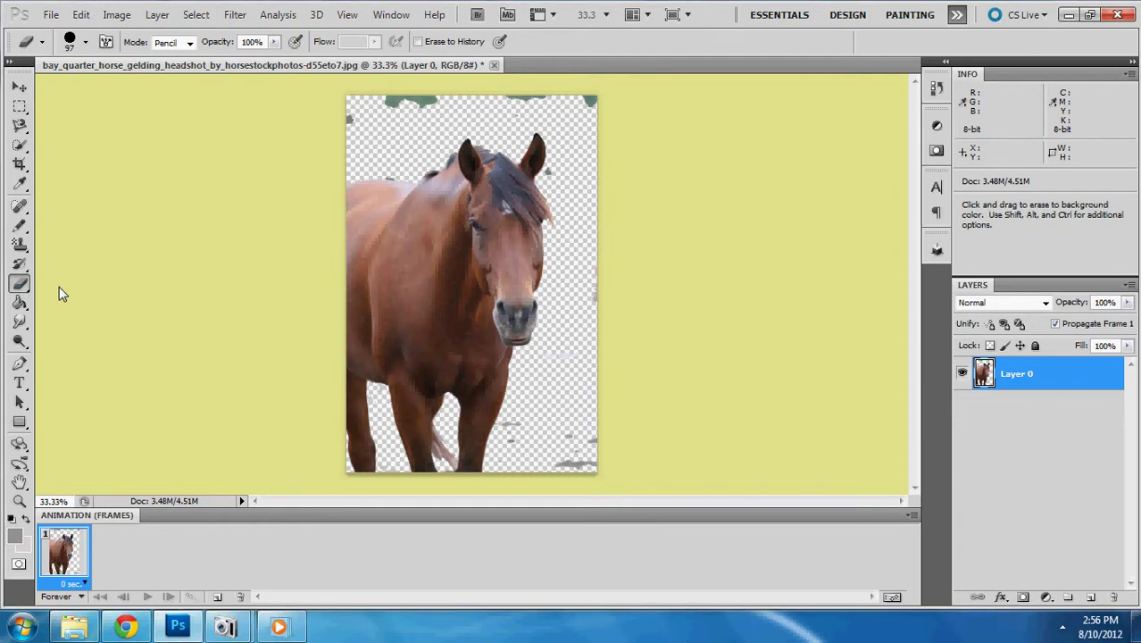
pyautogui.click(84, 42)
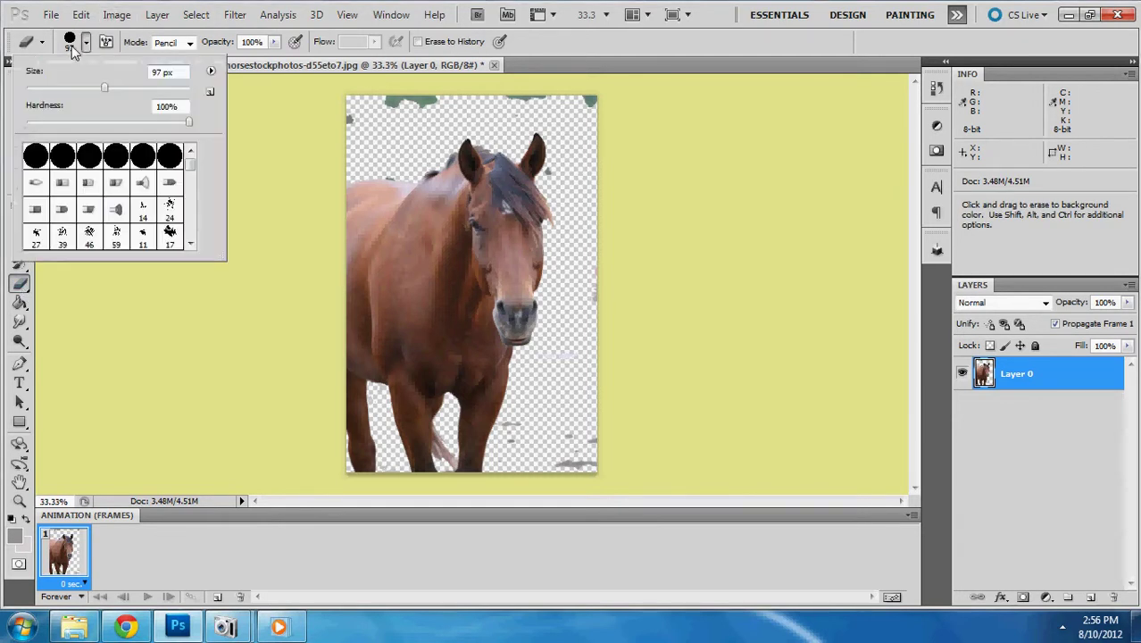
pyautogui.moveTo(104, 88)
pyautogui.mouseDown()
pyautogui.moveTo(234, 89)
pyautogui.moveTo(420, 159)
pyautogui.mouseUp()
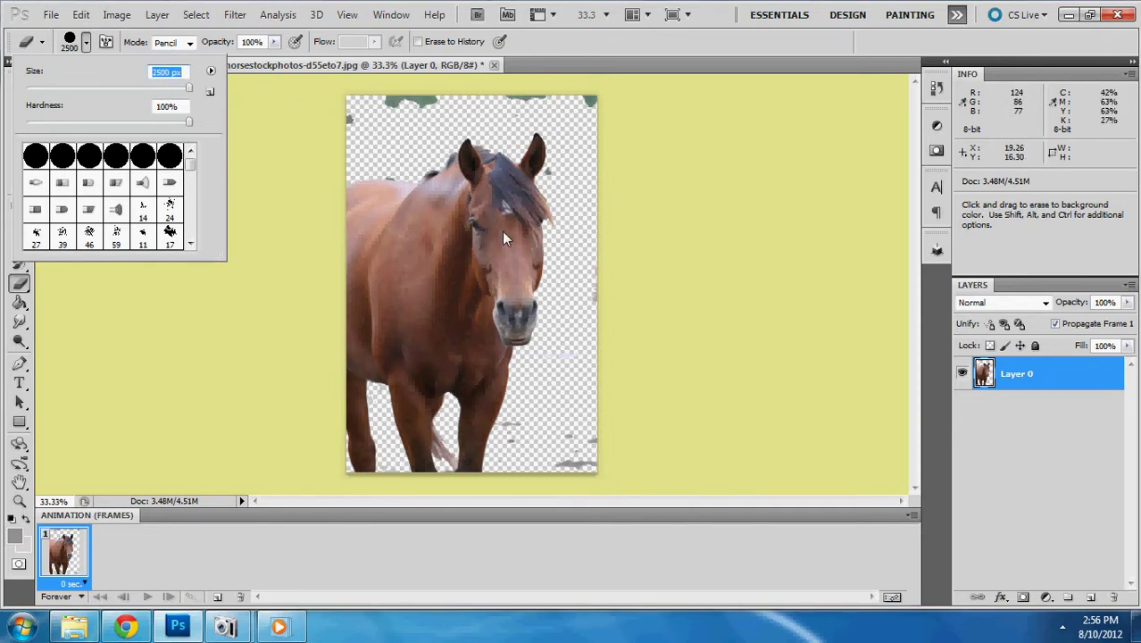
pyautogui.click(31, 88)
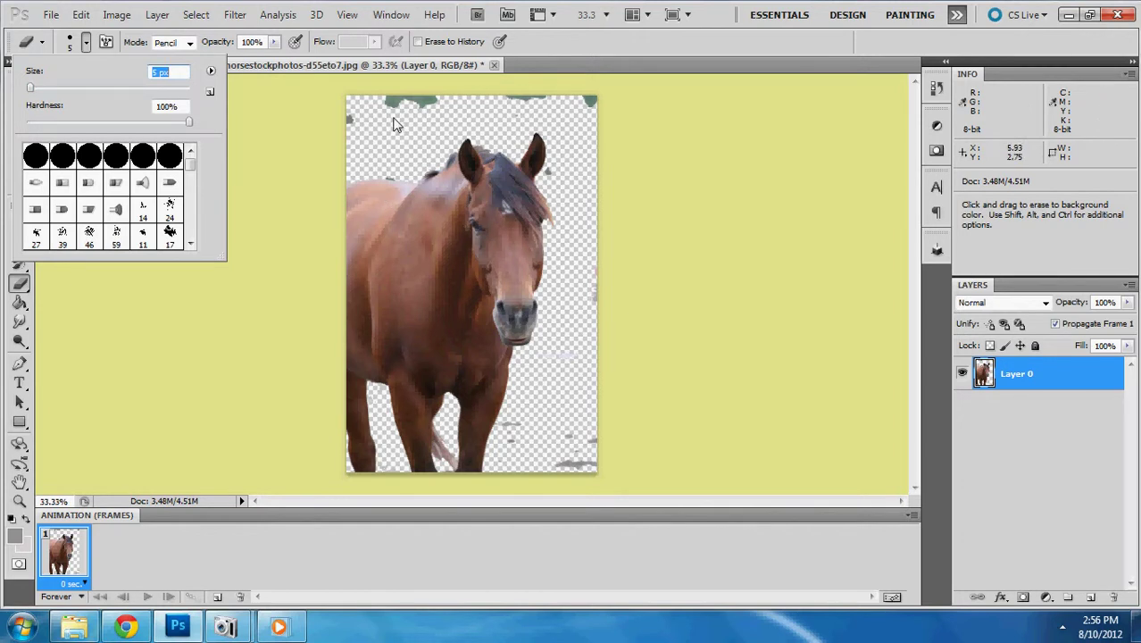
pyautogui.press('Return')
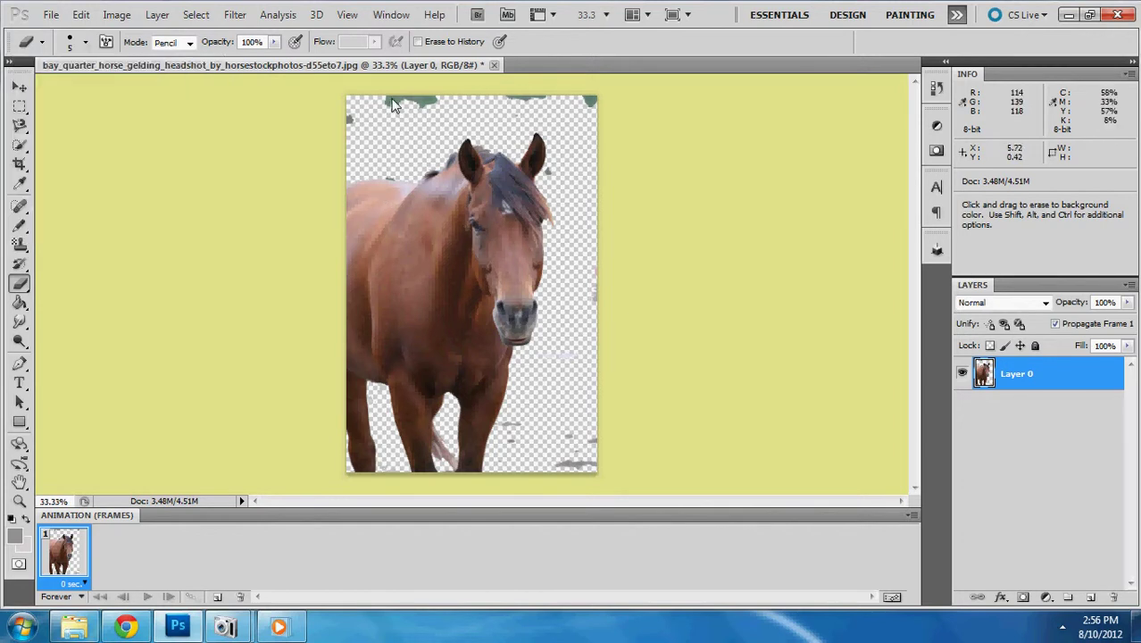
pyautogui.click(76, 43)
pyautogui.moveTo(90, 87); pyautogui.dragTo(110, 92)
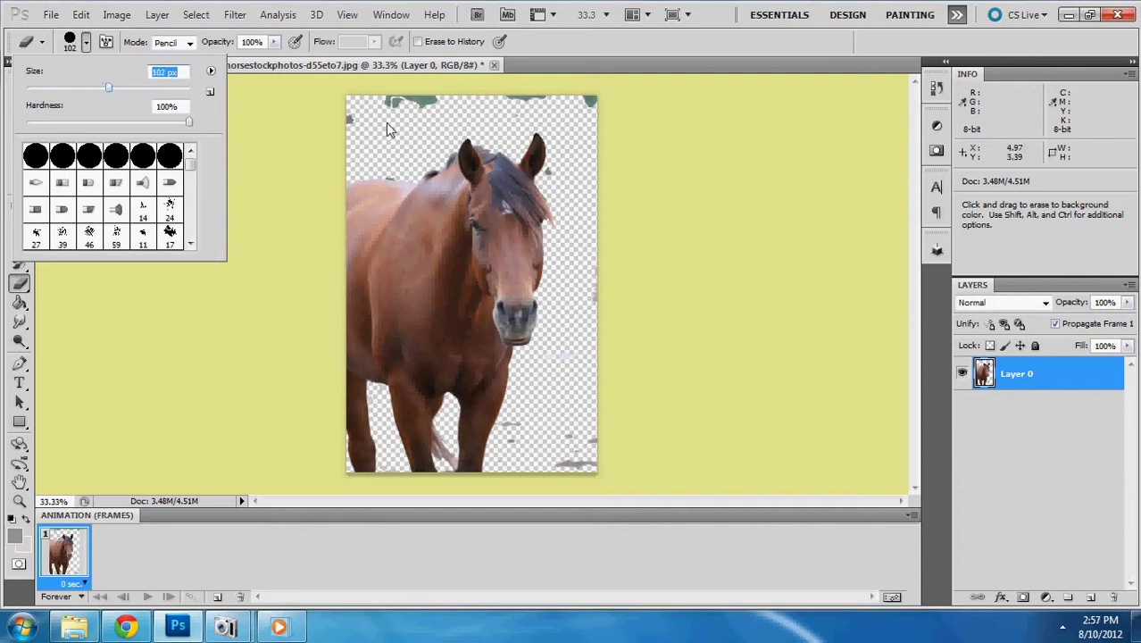
pyautogui.press('Return')
# - Erase the green remnants along the top edge and the grey specks bottom-right
pyautogui.moveTo(433, 112)
pyautogui.mouseDown()
pyautogui.moveTo(383, 104)
pyautogui.moveTo(354, 132)
pyautogui.mouseUp()
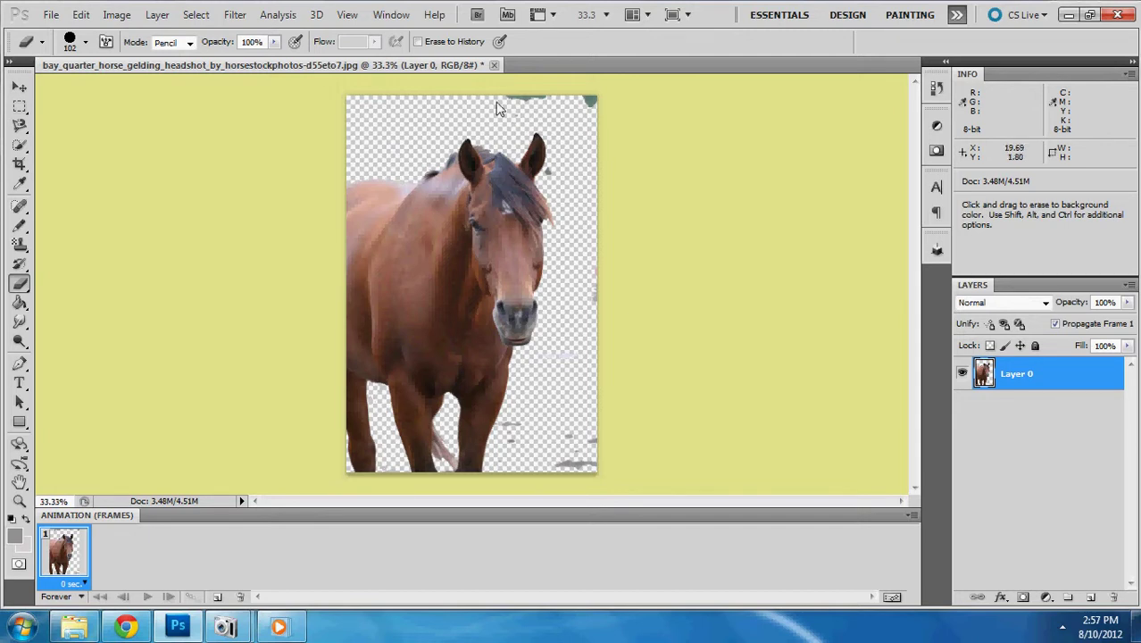
pyautogui.moveTo(514, 100); pyautogui.dragTo(632, 125)
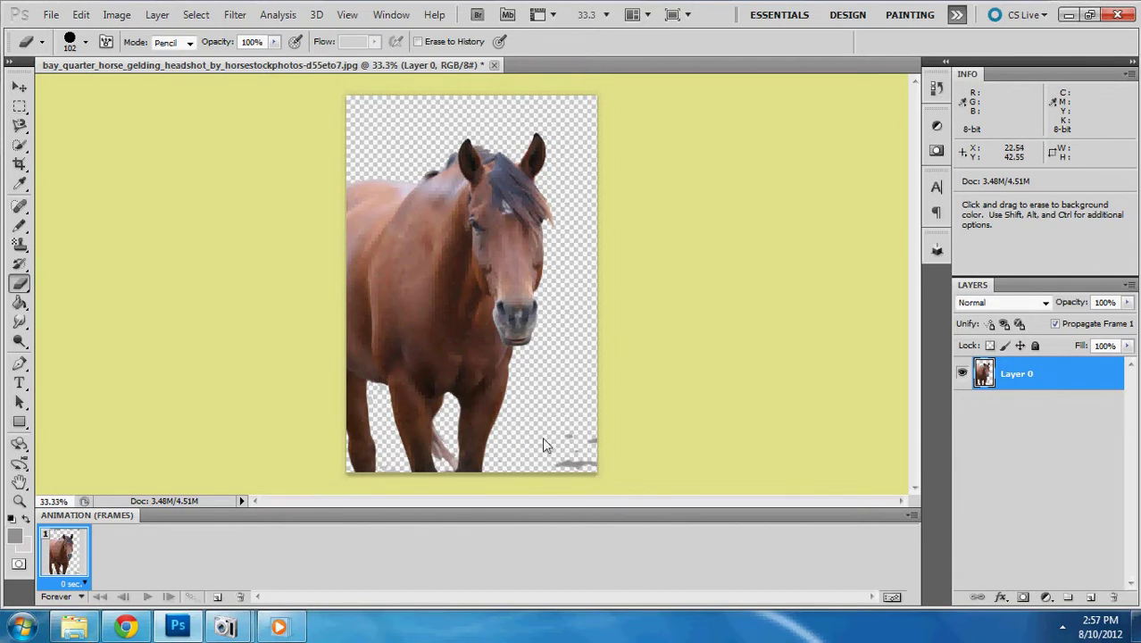
pyautogui.moveTo(561, 413); pyautogui.dragTo(602, 494)
# - Create a transparent 810 × 750 px document, then return to the horse photo
pyautogui.click(51, 14)
pyautogui.click(67, 34)
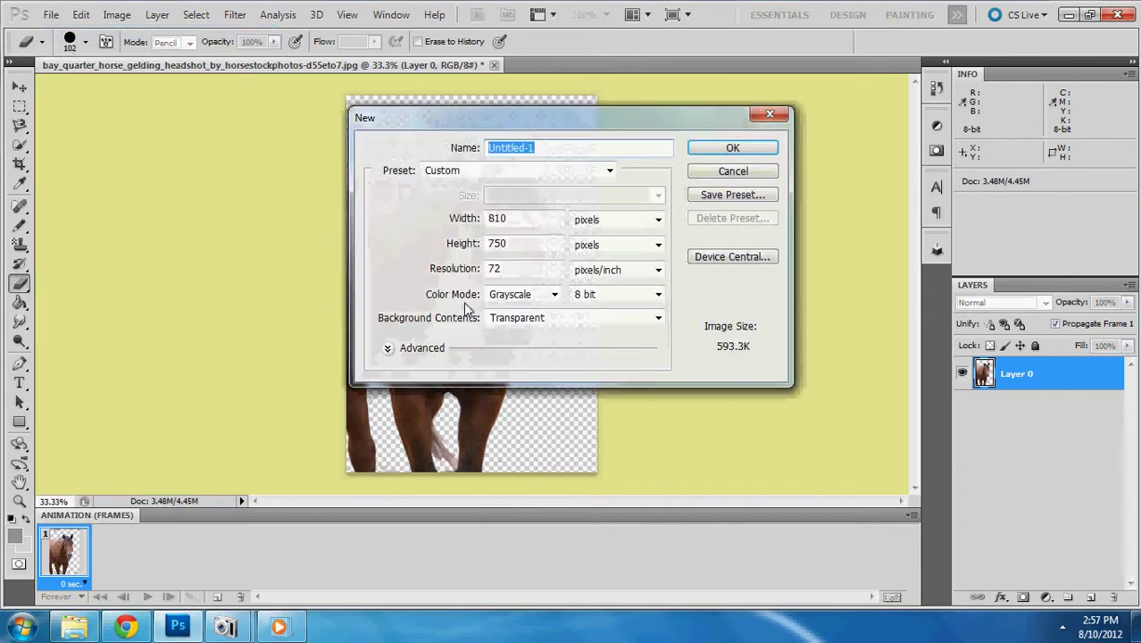
pyautogui.click(511, 219)
pyautogui.moveTo(510, 220); pyautogui.dragTo(486, 248)
pyautogui.click(730, 149)
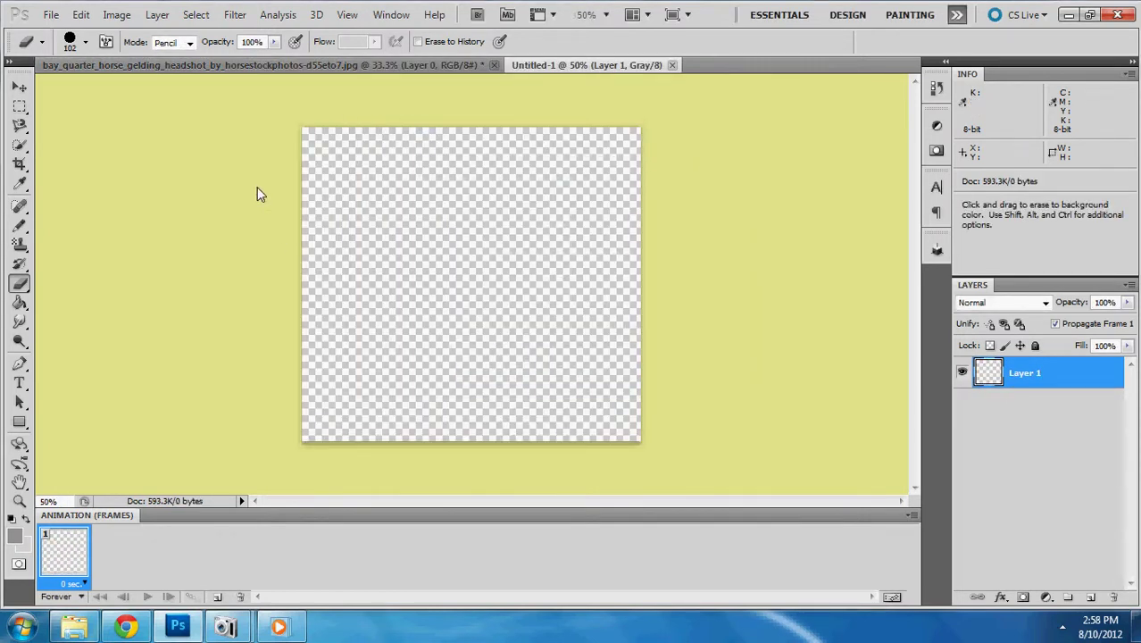
pyautogui.click(347, 66)
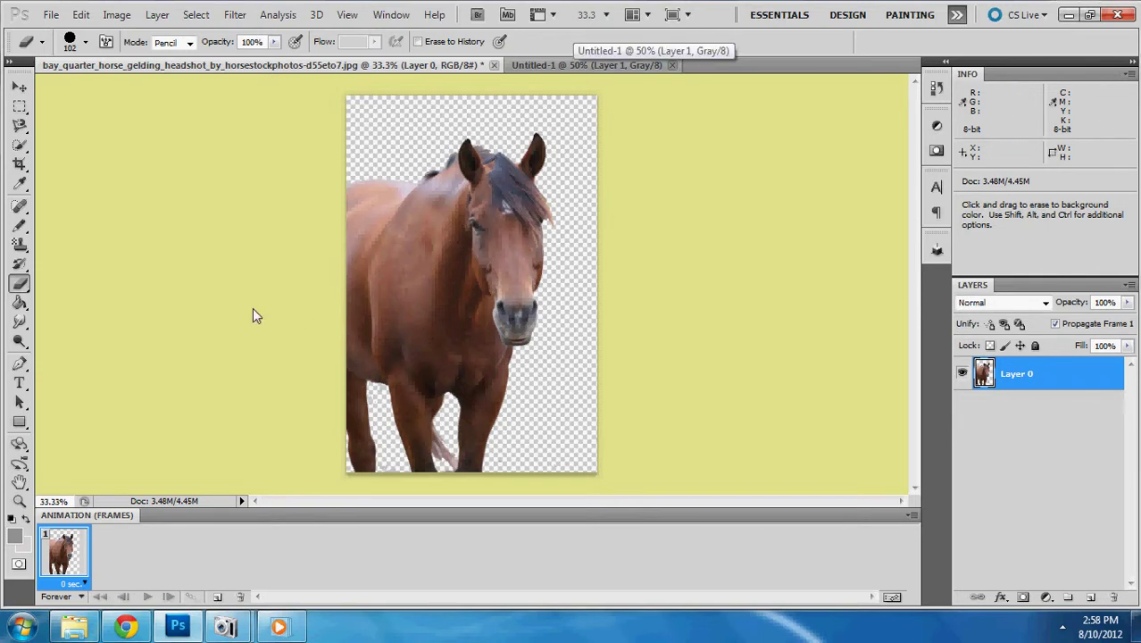
# - Resize the horse image to 450 px wide and marquee-select the whole cut-out
pyautogui.click(116, 14)
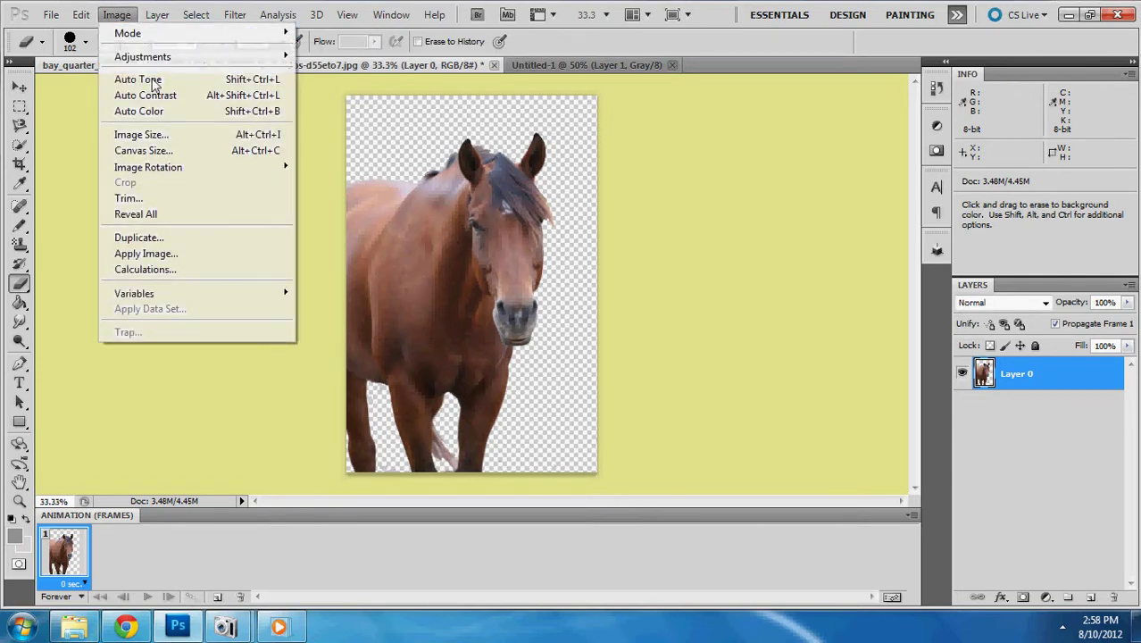
pyautogui.click(138, 135)
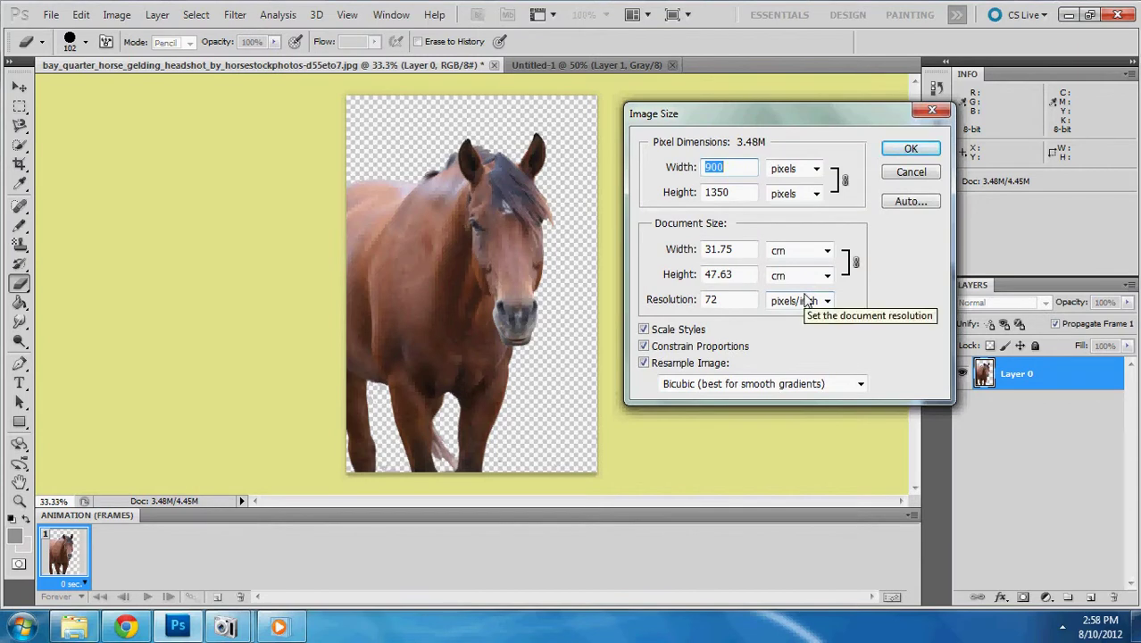
pyautogui.write('450')
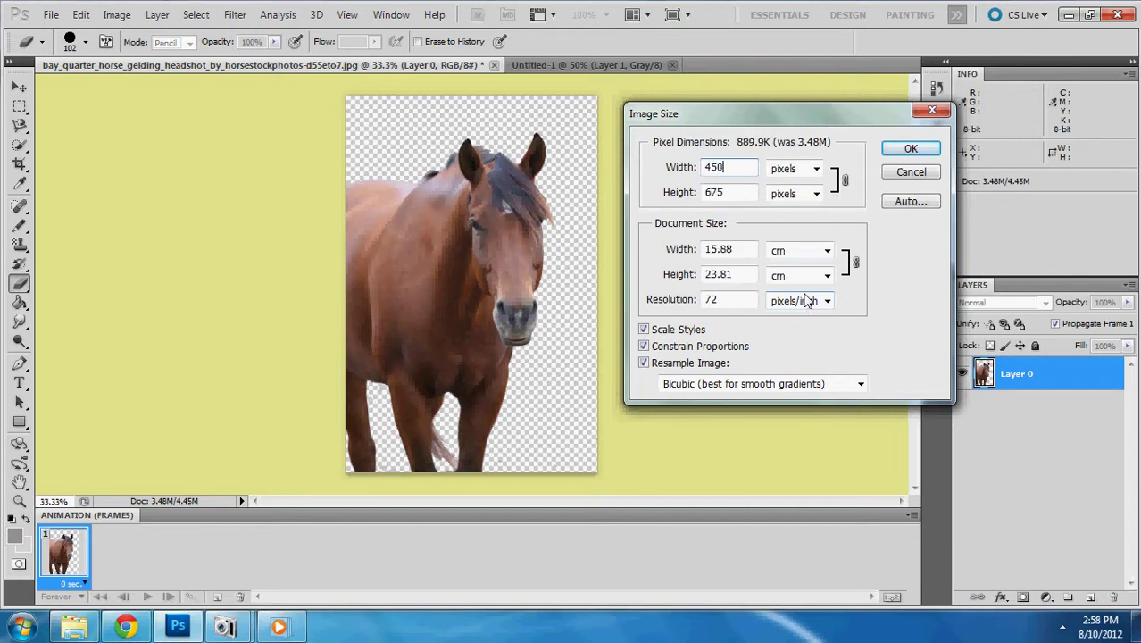
pyautogui.press('Return')
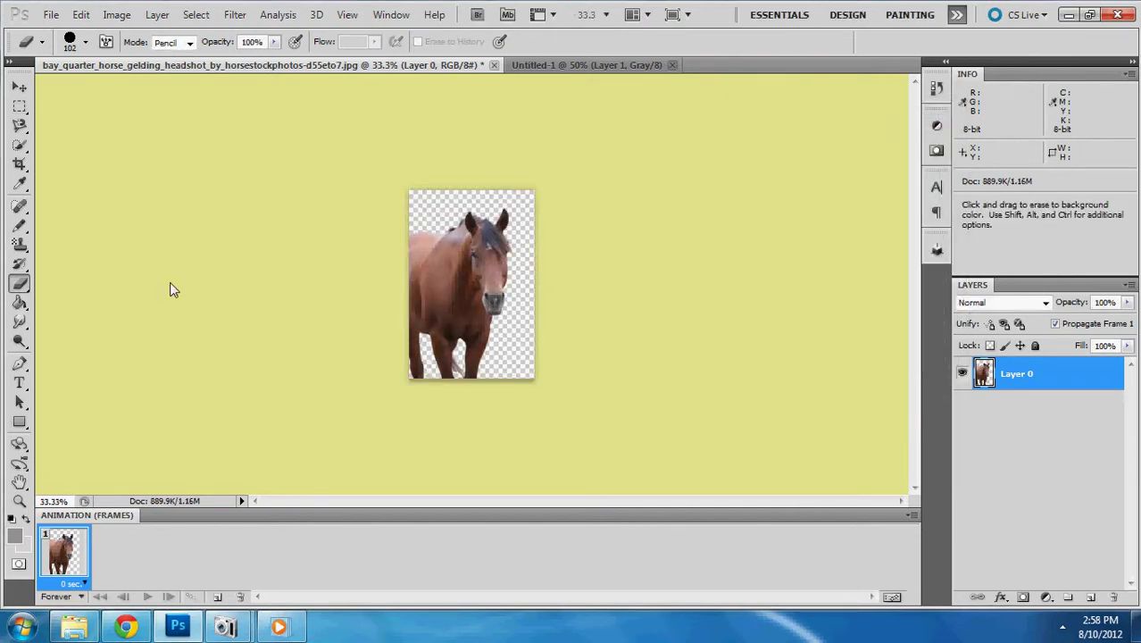
pyautogui.click(19, 107)
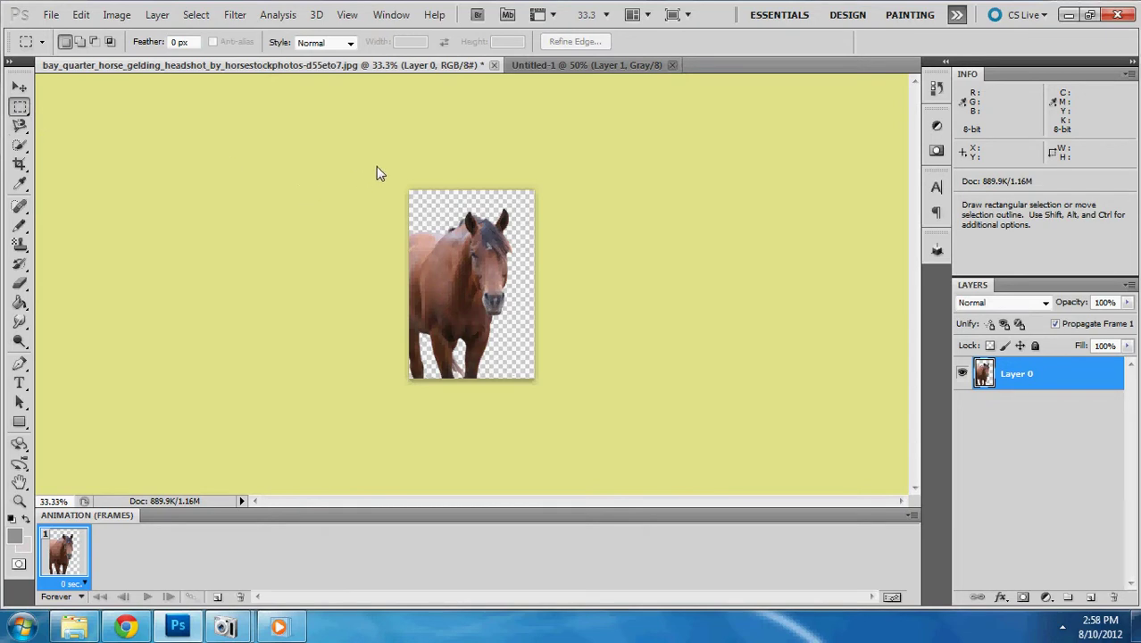
pyautogui.moveTo(383, 176); pyautogui.dragTo(619, 443)
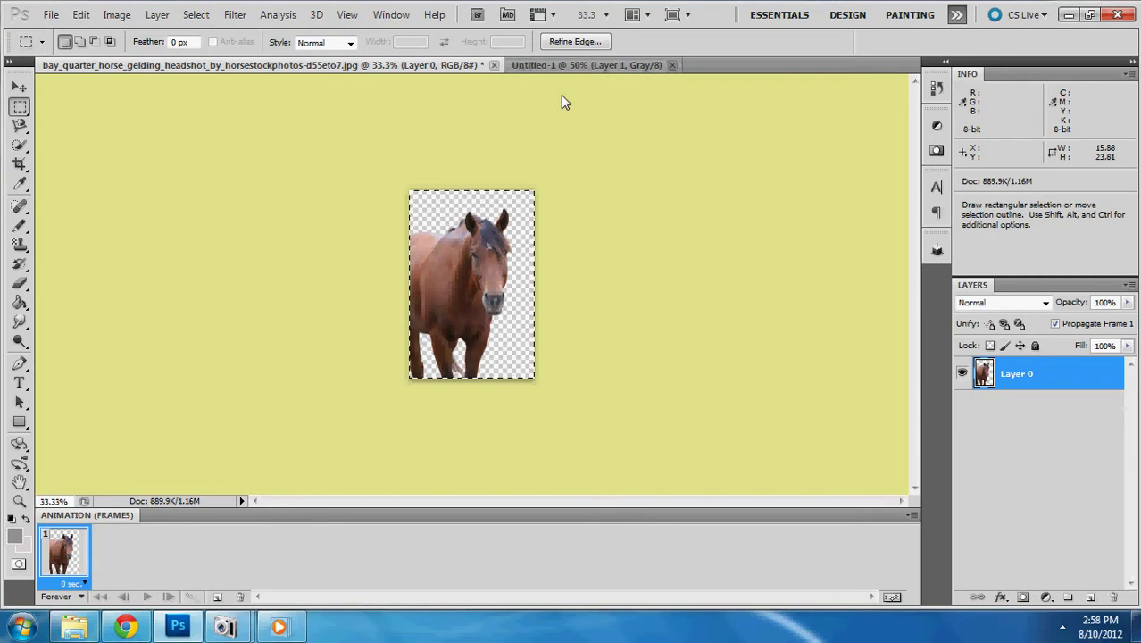
# - Paste the horse into Untitled-1, undo the grey paste, and convert the canvas to RGB
pyautogui.click(553, 67)
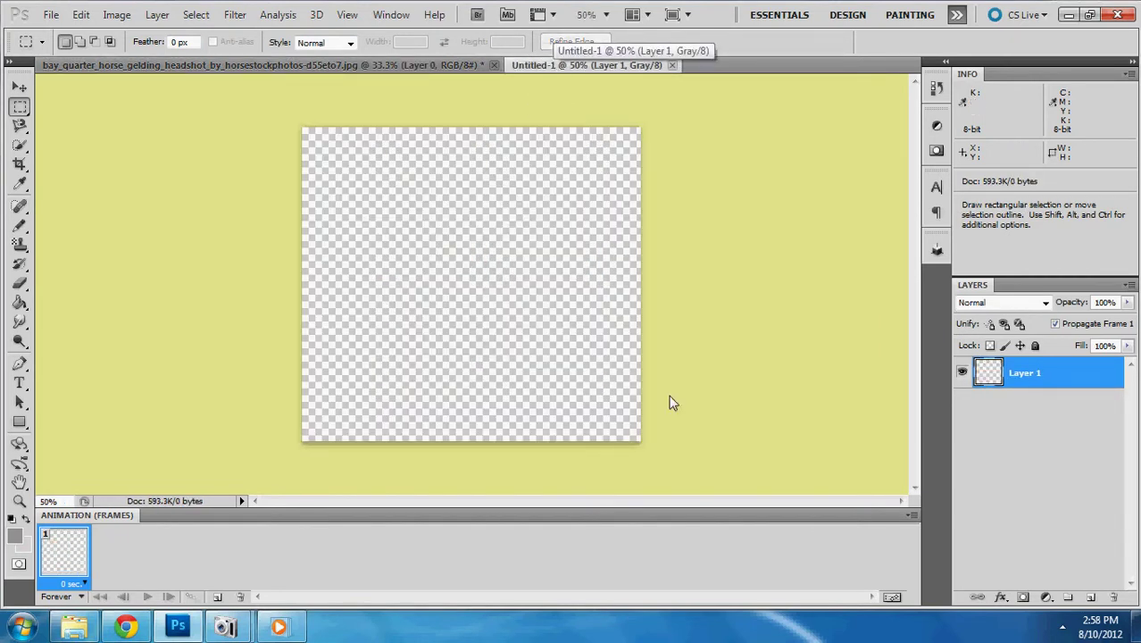
pyautogui.press('ctrl')
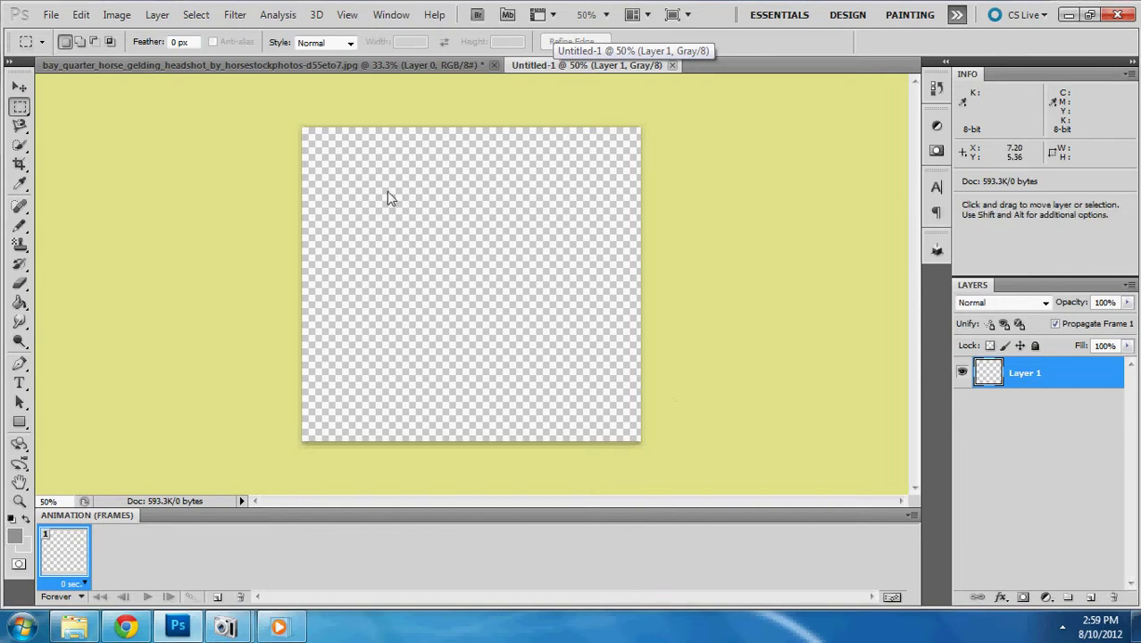
pyautogui.hotkey('ctrl', 'v')
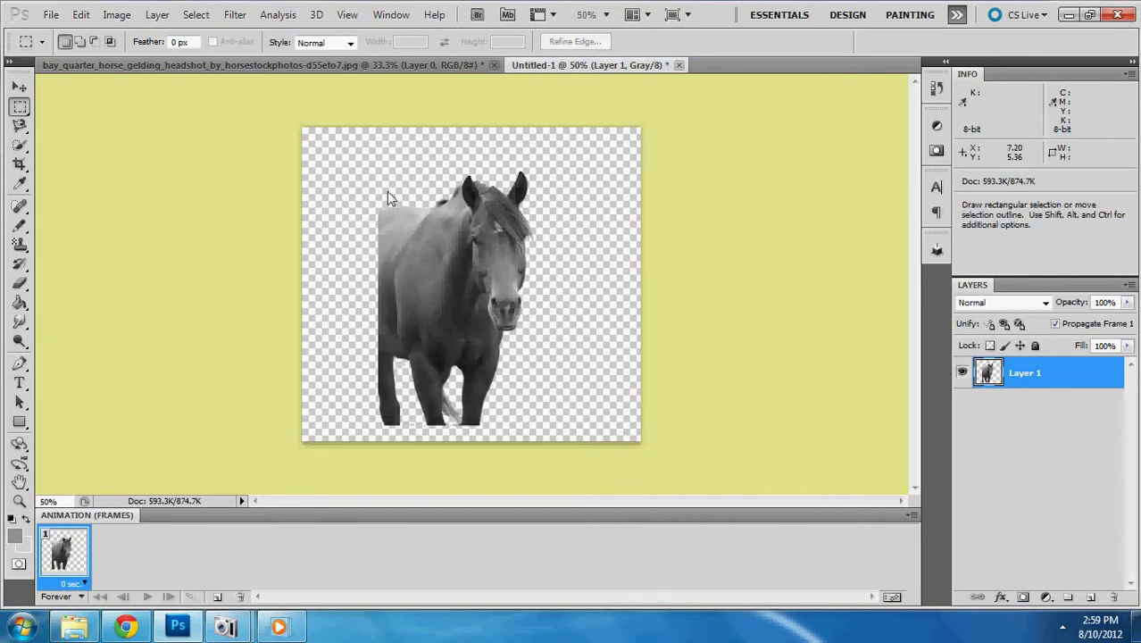
pyautogui.click(81, 15)
pyautogui.click(113, 46)
pyautogui.click(117, 15)
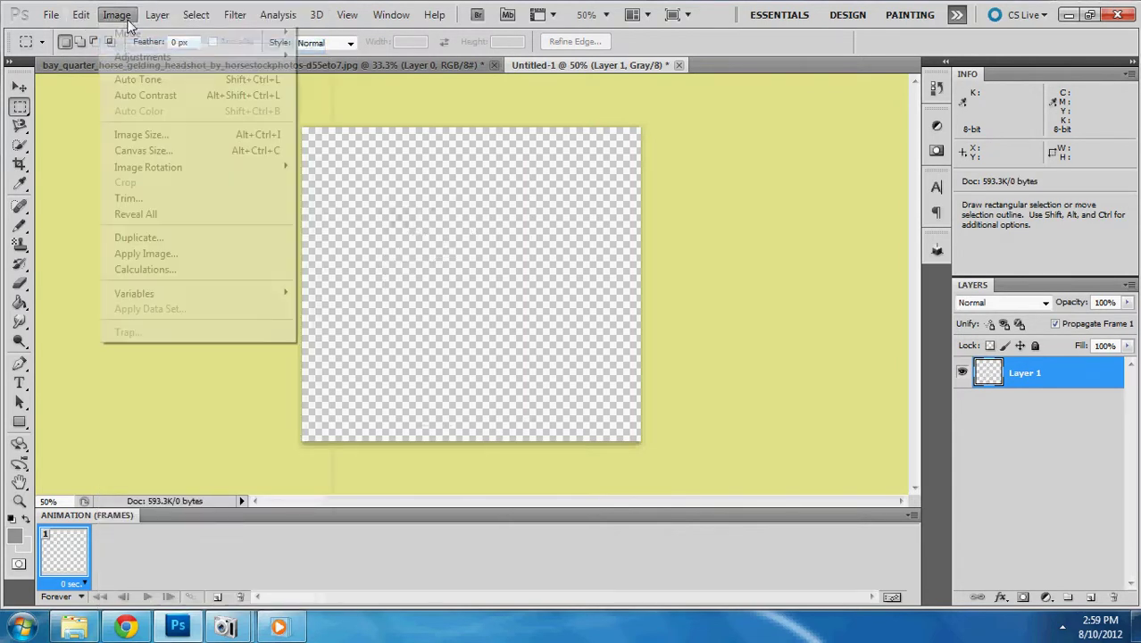
pyautogui.moveTo(133, 34)
pyautogui.click(347, 99)
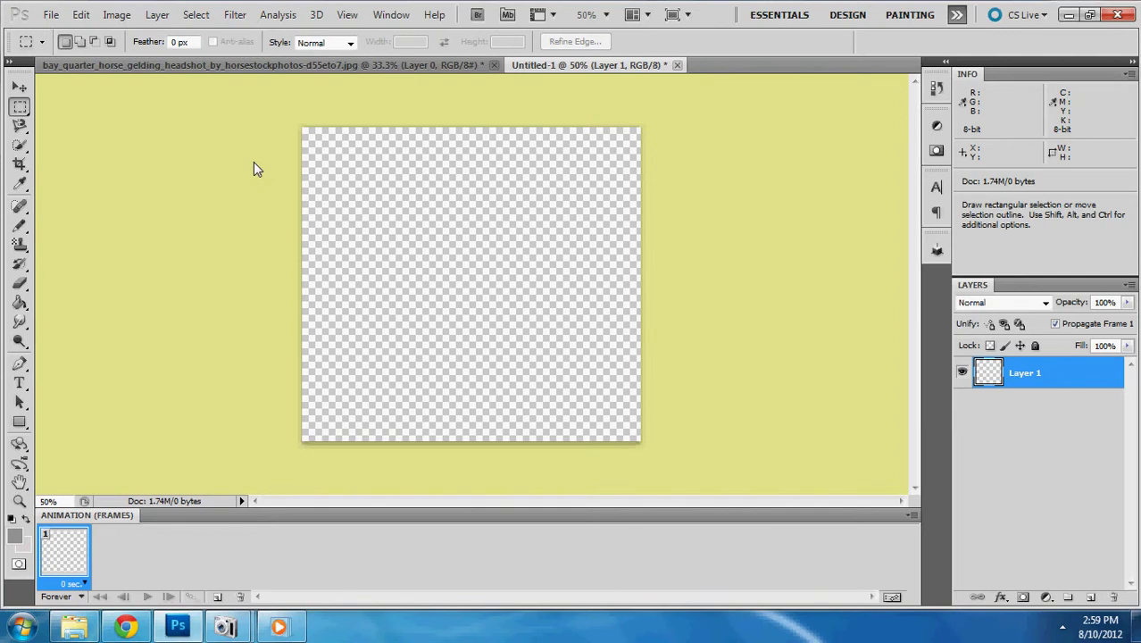
# - Paste the horse again in full colour and move it flush to the left edge
pyautogui.hotkey('ctrl', 'v')
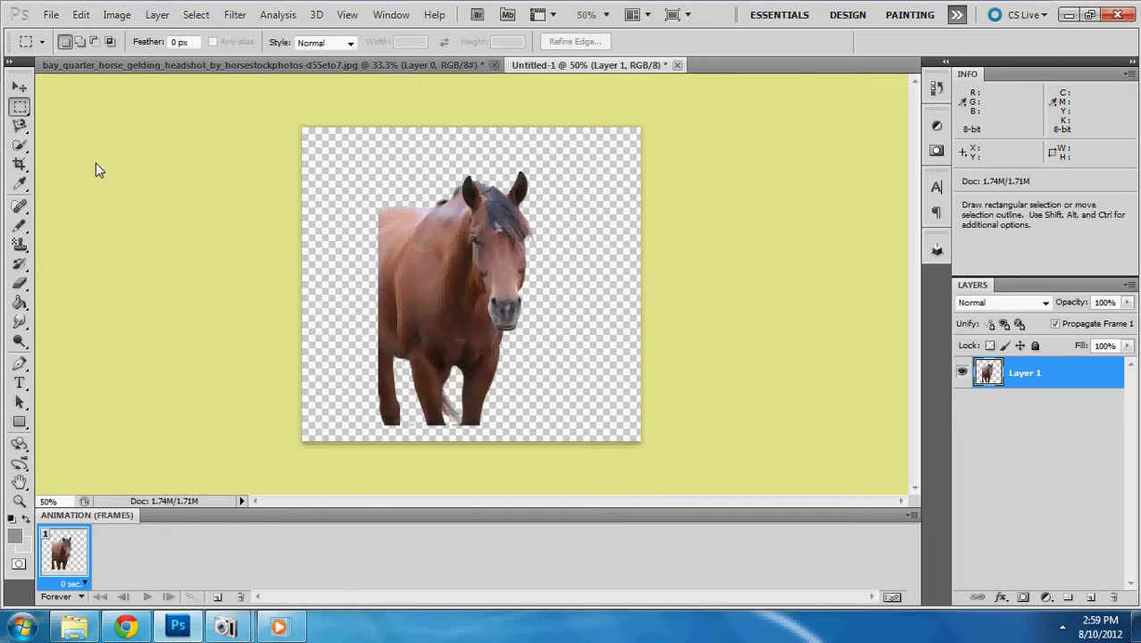
pyautogui.click(22, 88)
pyautogui.moveTo(445, 330); pyautogui.dragTo(376, 355)
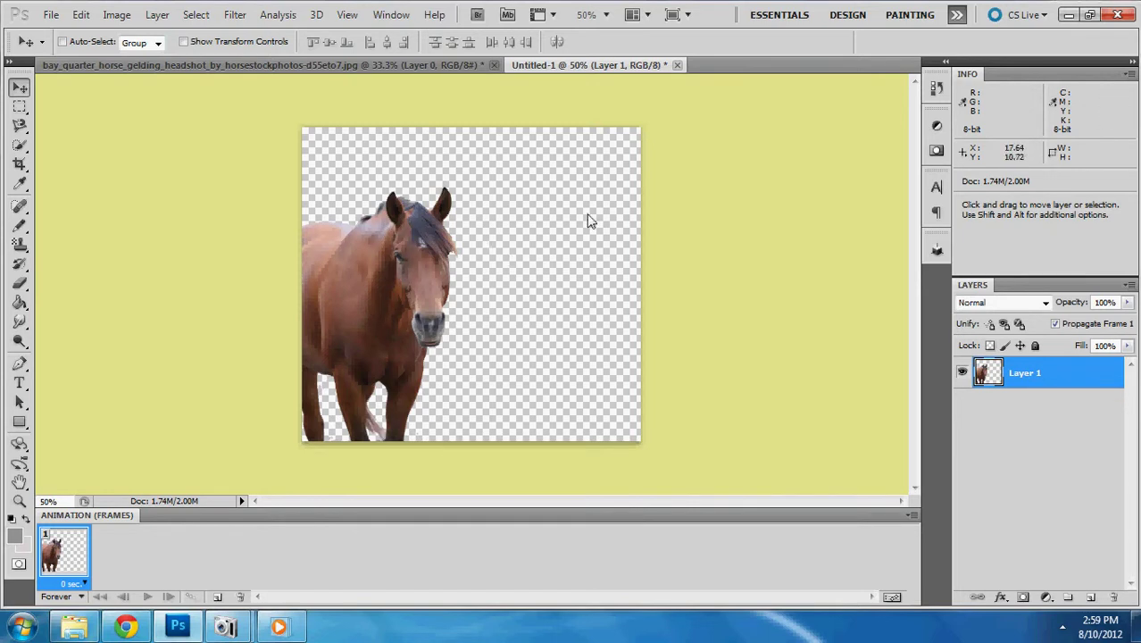
# - Sample the pale yellow as the foreground colour and add an empty Layer 2
pyautogui.click(20, 185)
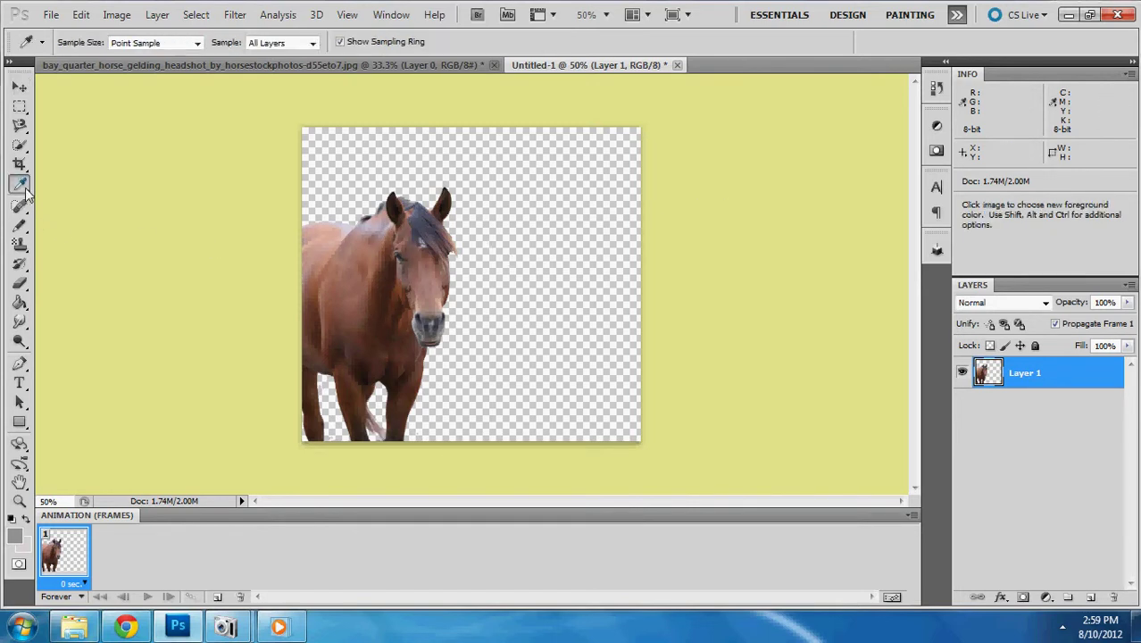
pyautogui.click(203, 183)
pyautogui.click(157, 14)
pyautogui.moveTo(174, 34)
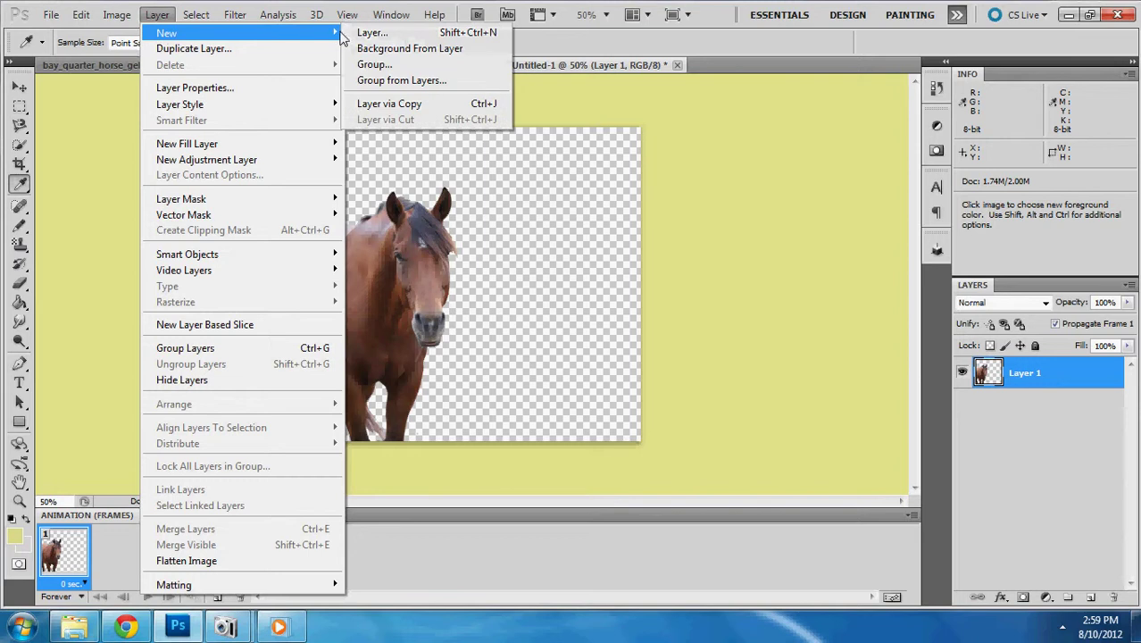
pyautogui.click(372, 32)
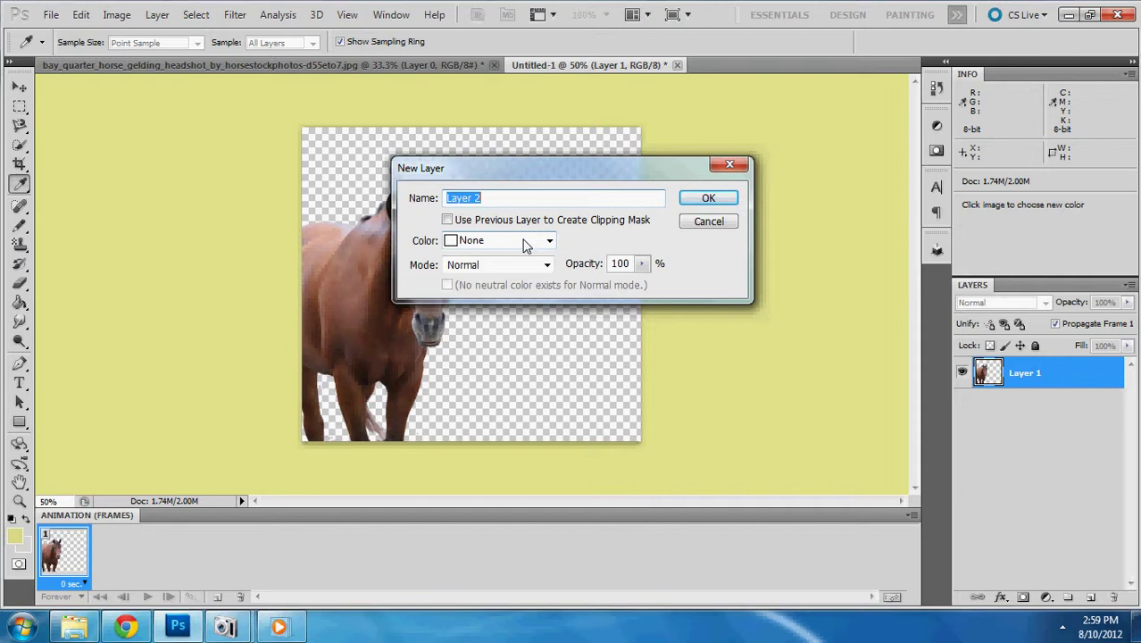
pyautogui.press('Return')
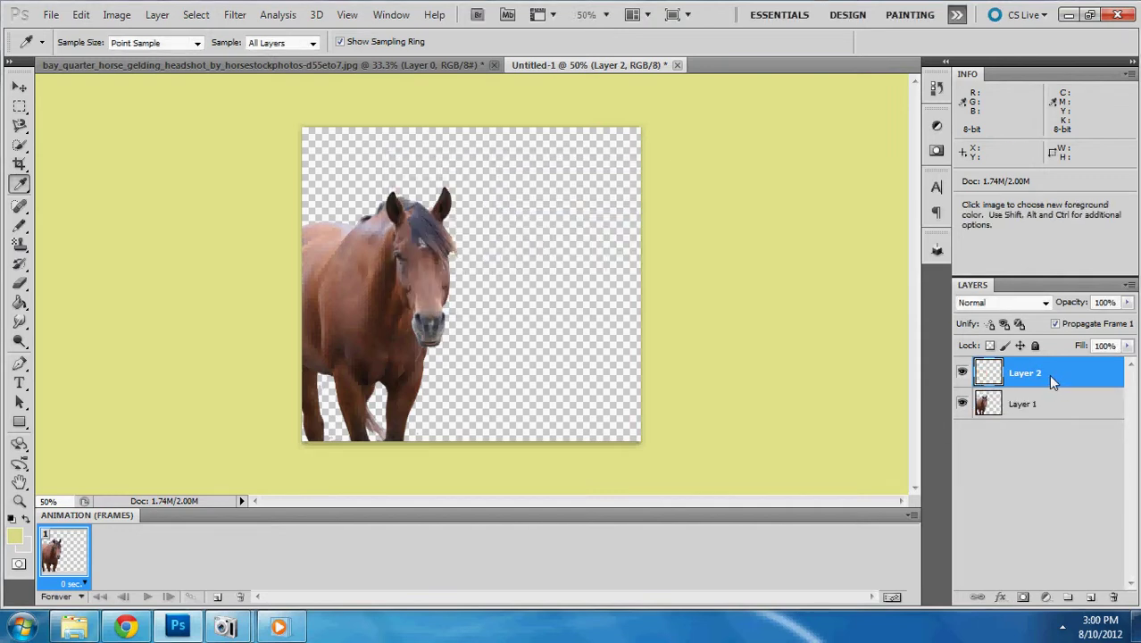
# - Move Layer 2 below the horse layer and fill it with pale yellow using the Paint Bucket
pyautogui.moveTo(1052, 381); pyautogui.dragTo(1040, 419)
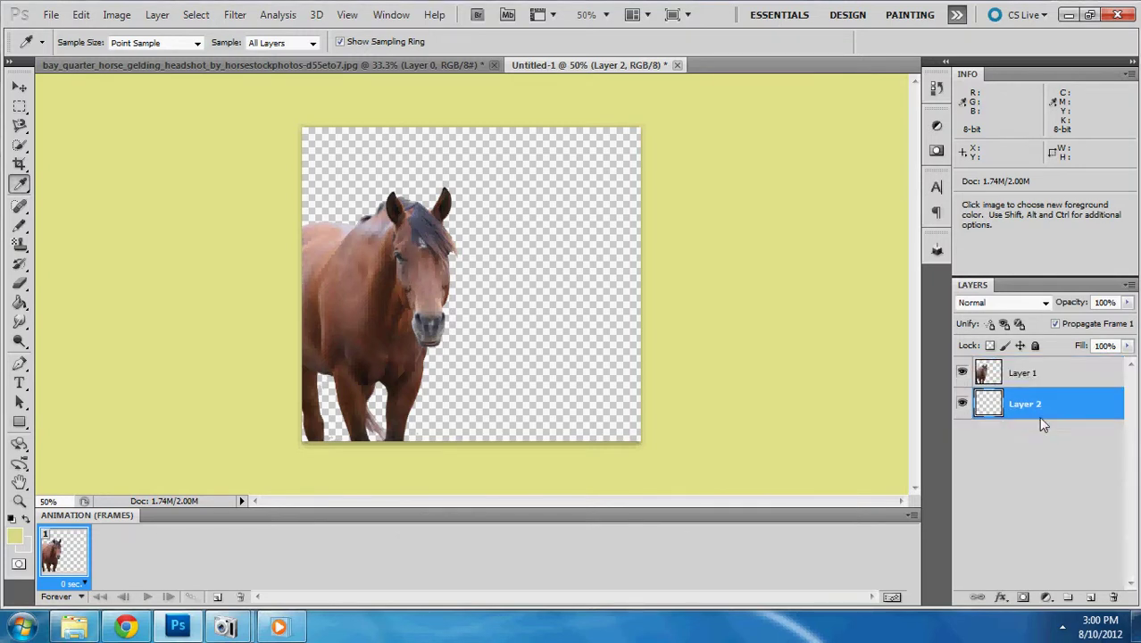
pyautogui.click(1018, 378)
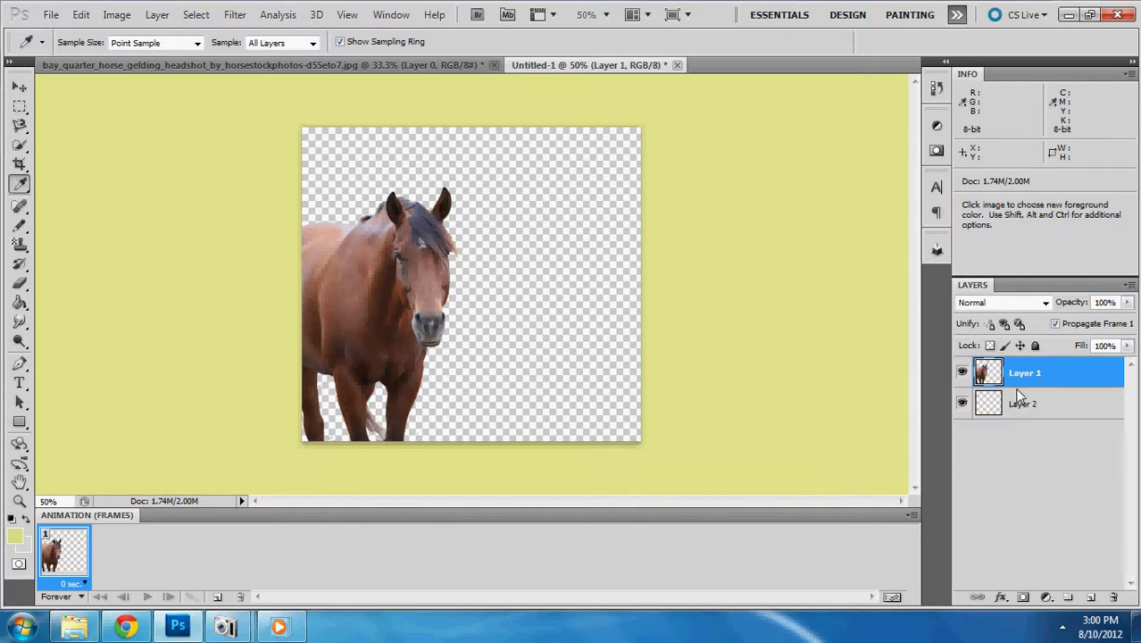
pyautogui.click(1018, 407)
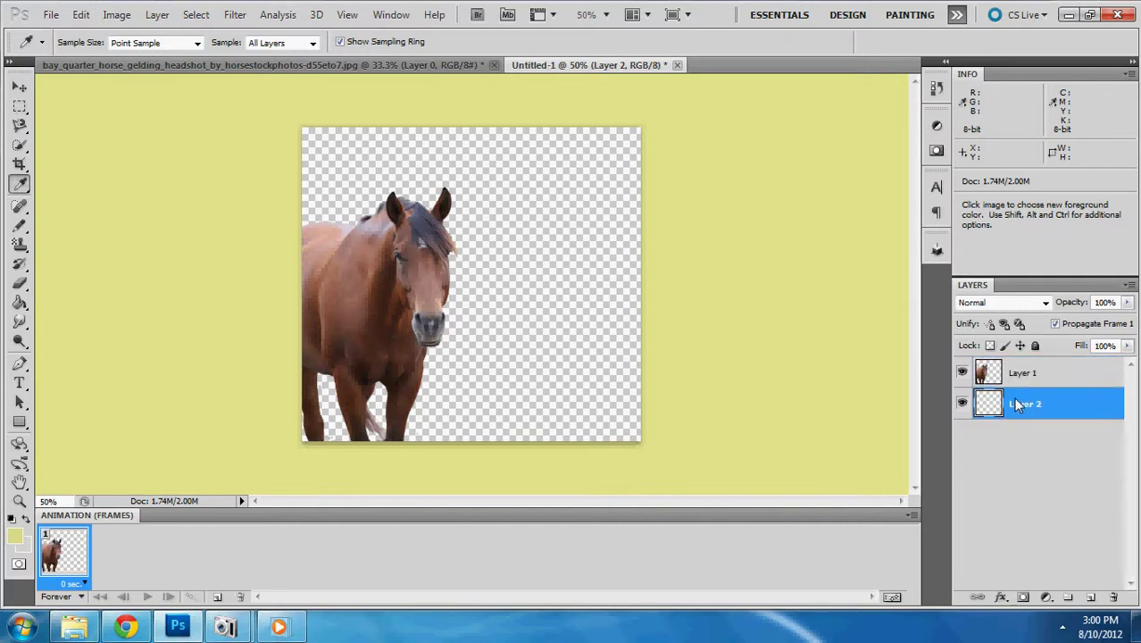
pyautogui.click(19, 304)
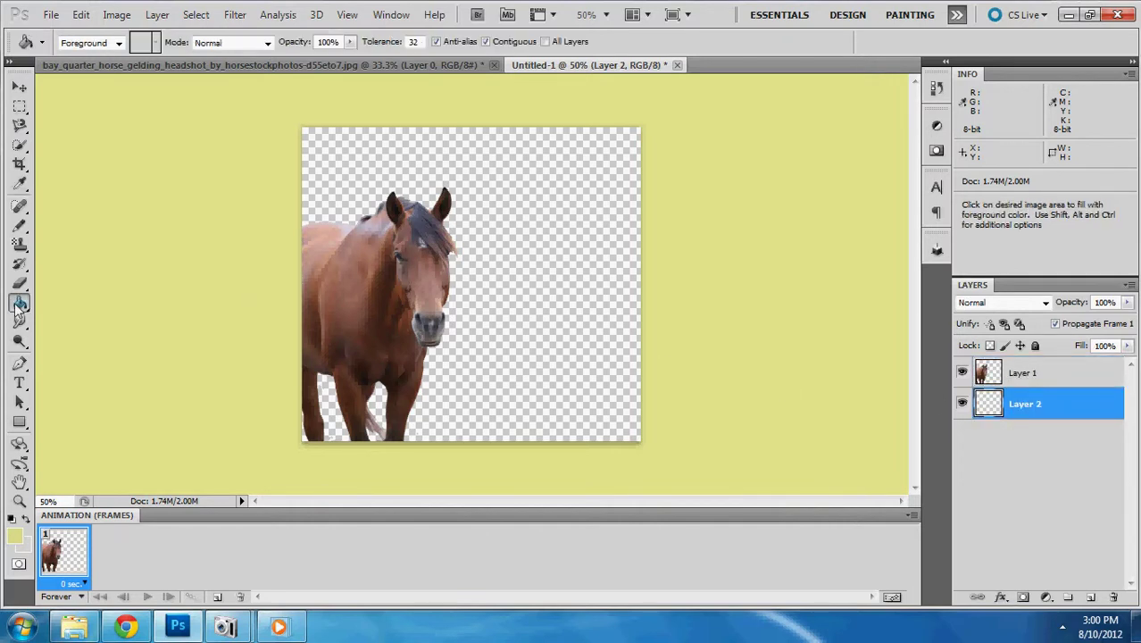
pyautogui.click(518, 355)
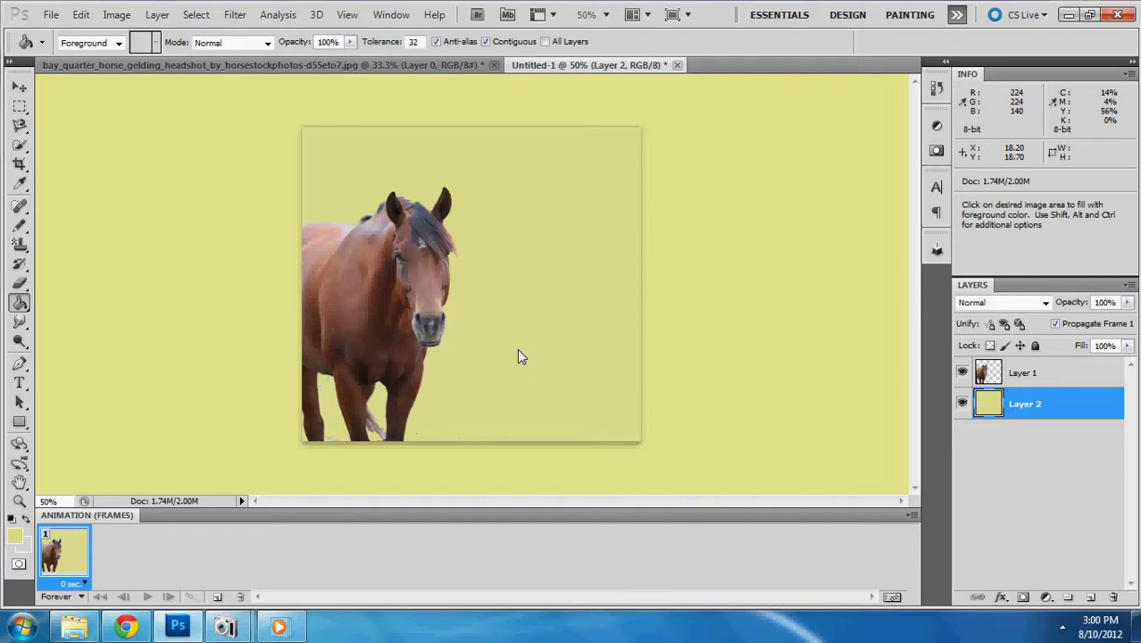
pyautogui.rightClick(518, 355)
pyautogui.press('Escape')
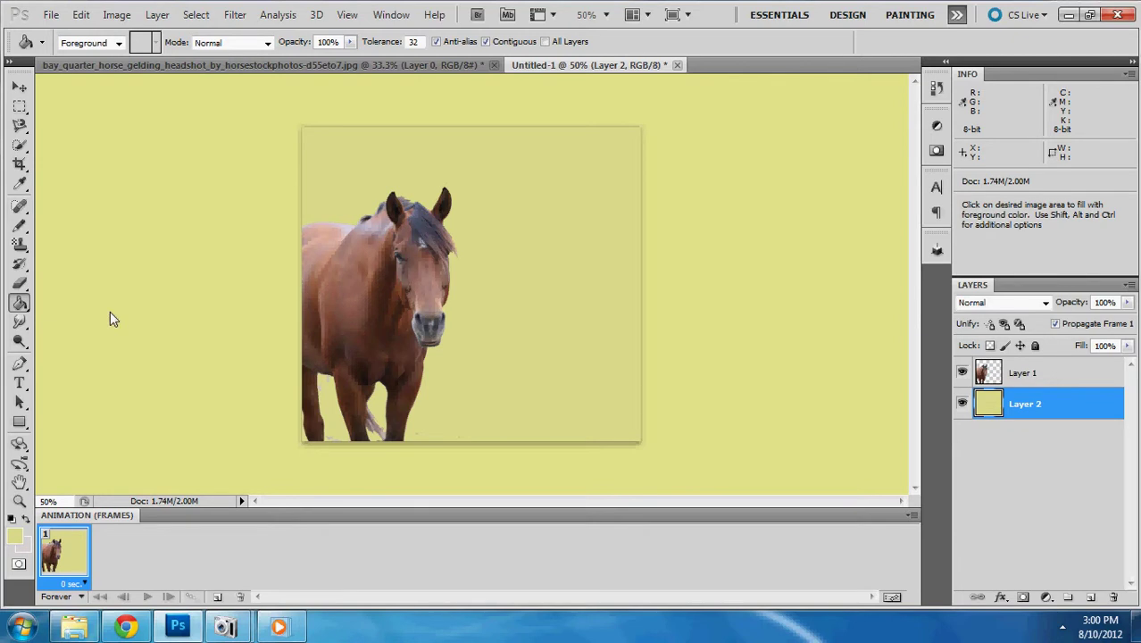
pyautogui.click(1017, 371)
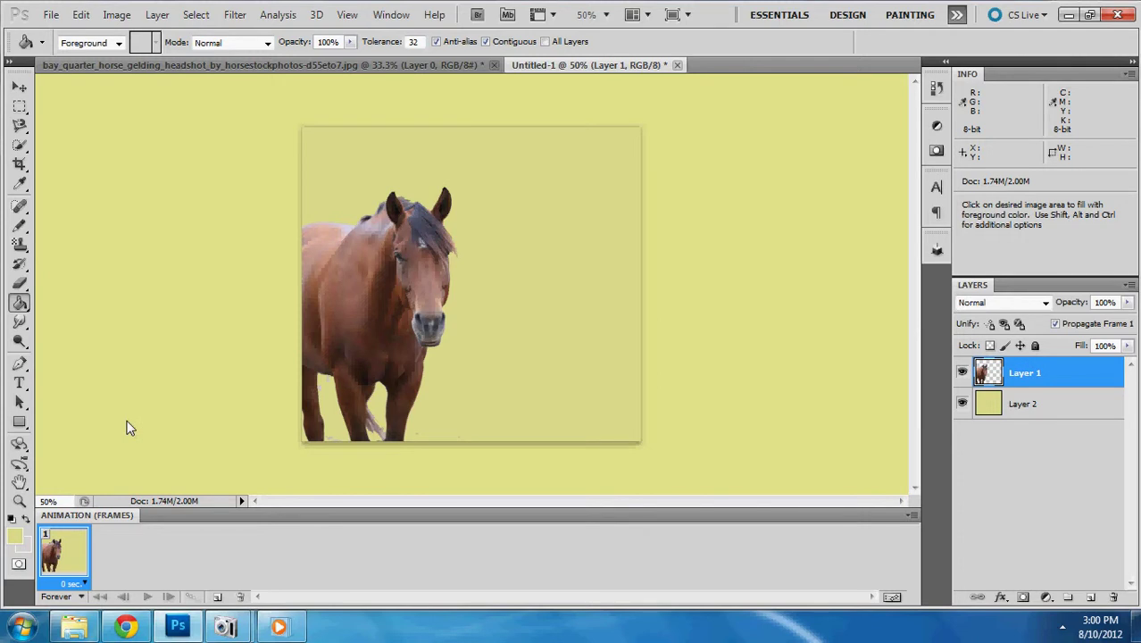
# - Choose the Rounded Rectangle tool with a bright pink colour
pyautogui.click(25, 429)
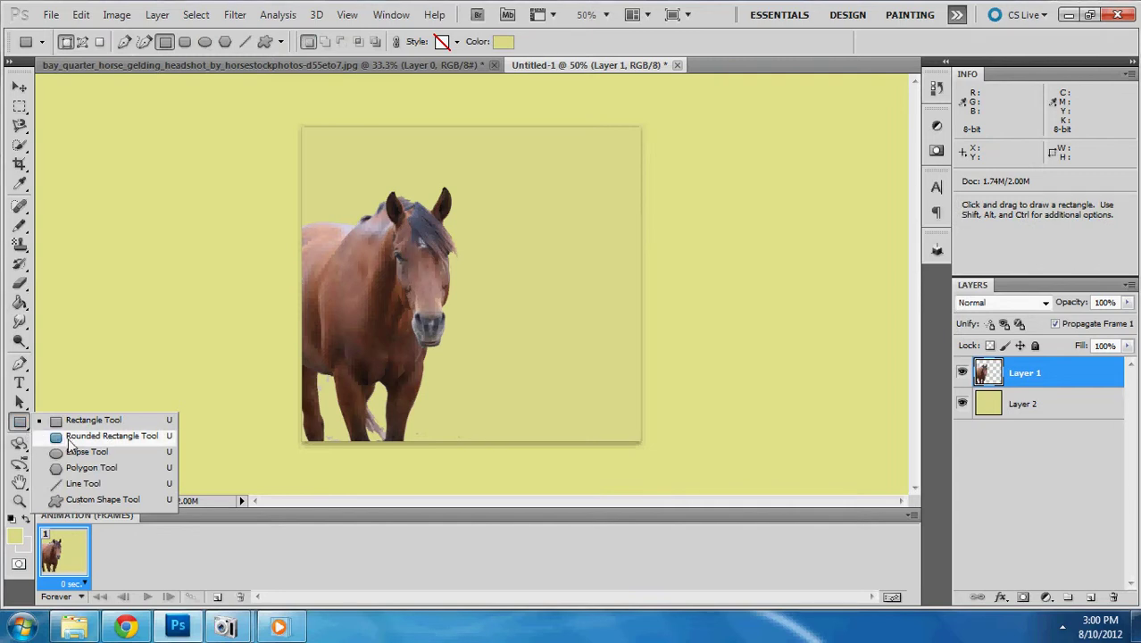
pyautogui.click(70, 437)
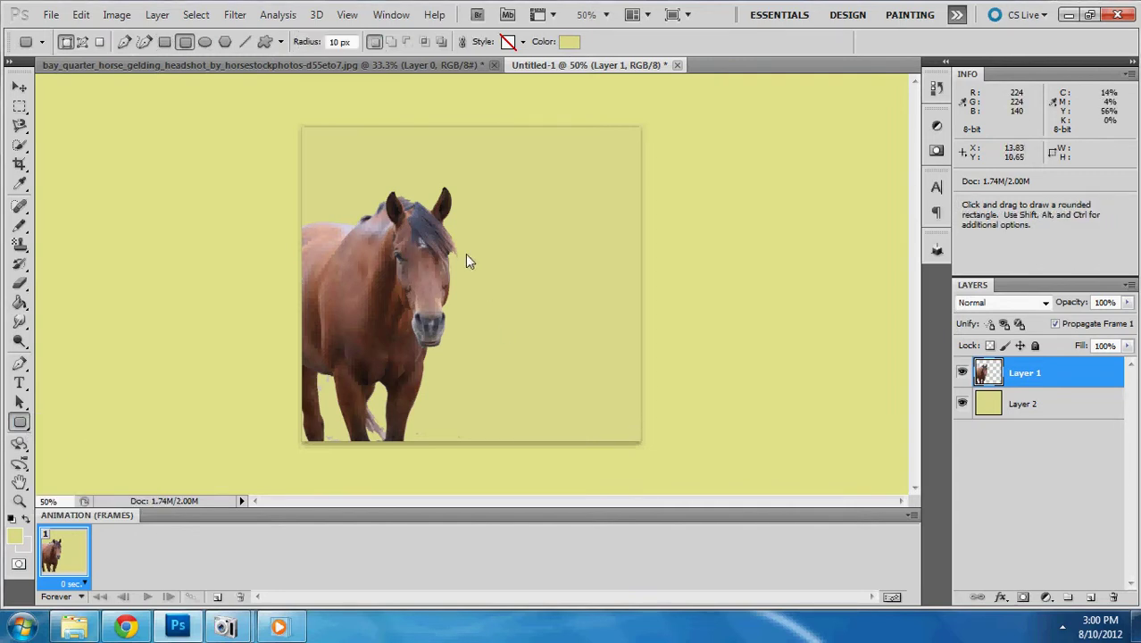
pyautogui.click(569, 42)
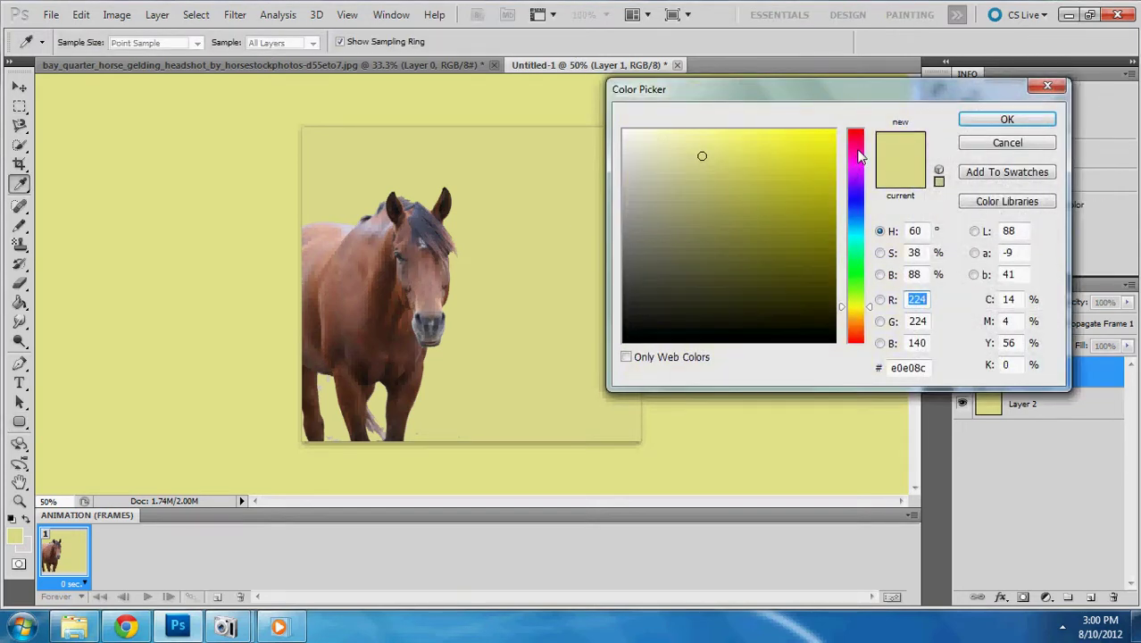
pyautogui.click(859, 150)
pyautogui.moveTo(813, 142); pyautogui.dragTo(967, 85)
pyautogui.click(1006, 120)
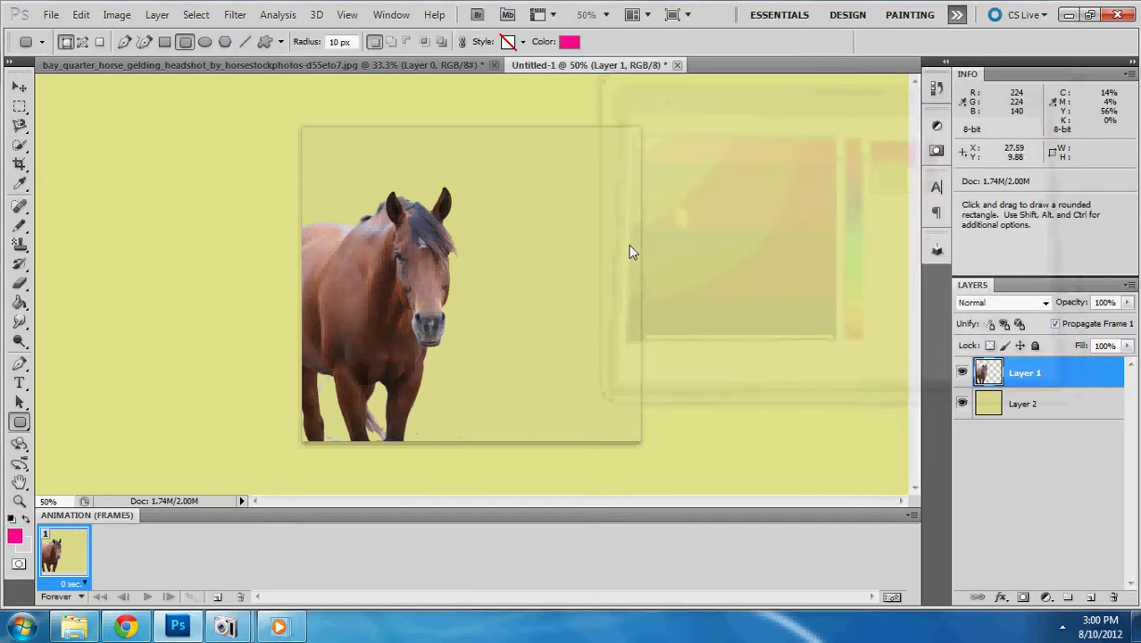
# - Draw three pink rounded boxes: lower-right, upper-right, and a small top-left bar
pyautogui.moveTo(453, 311); pyautogui.dragTo(627, 429)
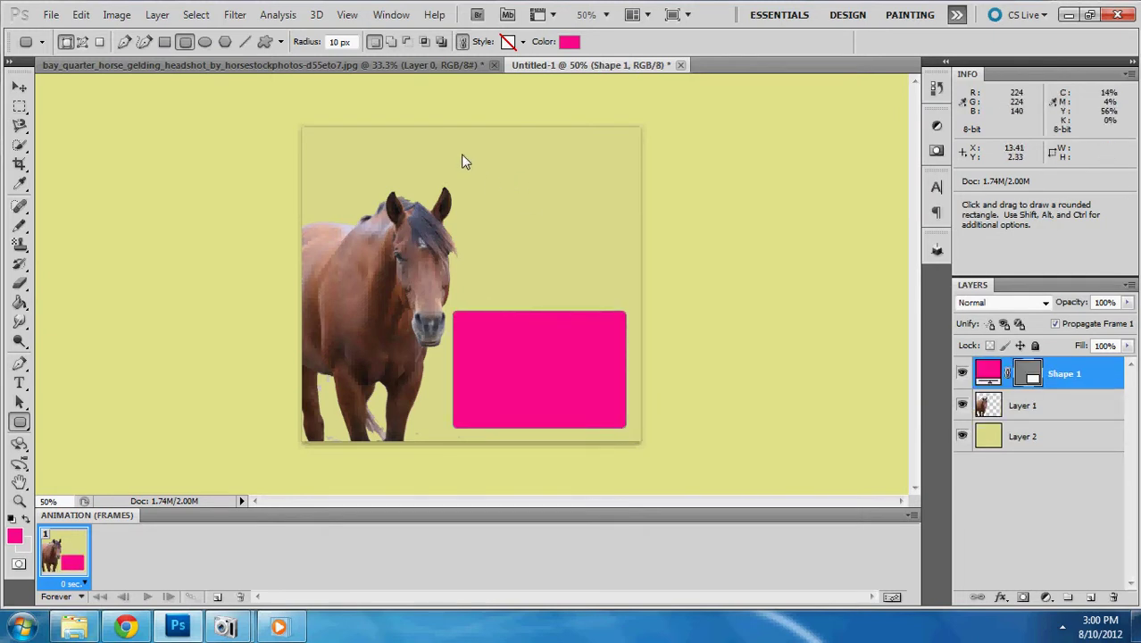
pyautogui.moveTo(460, 155); pyautogui.dragTo(630, 291)
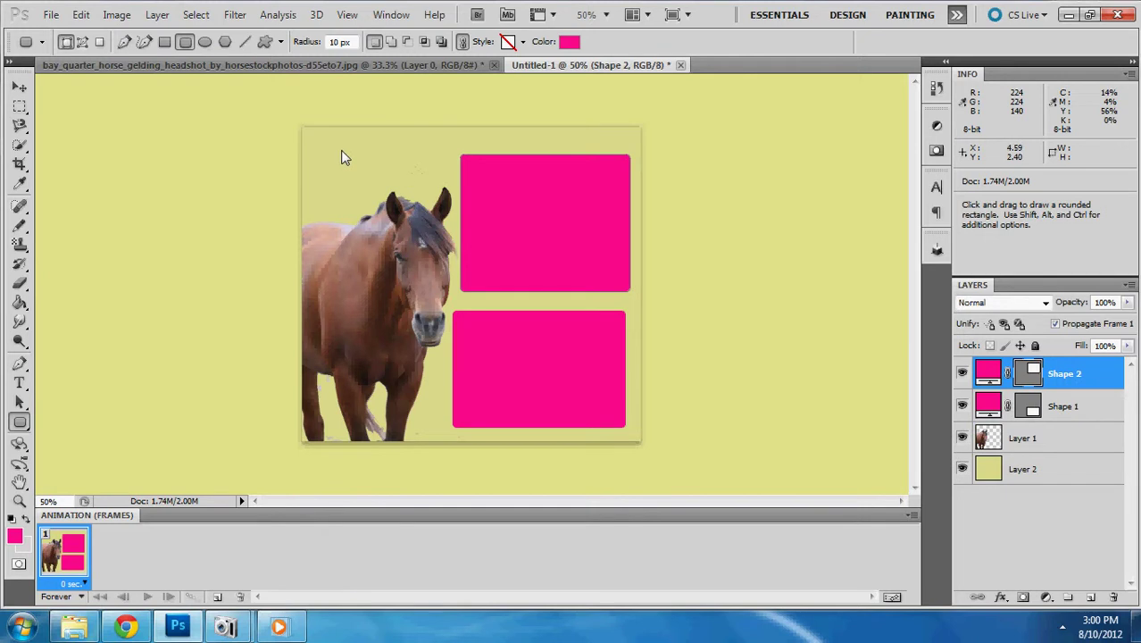
pyautogui.moveTo(323, 145); pyautogui.dragTo(428, 176)
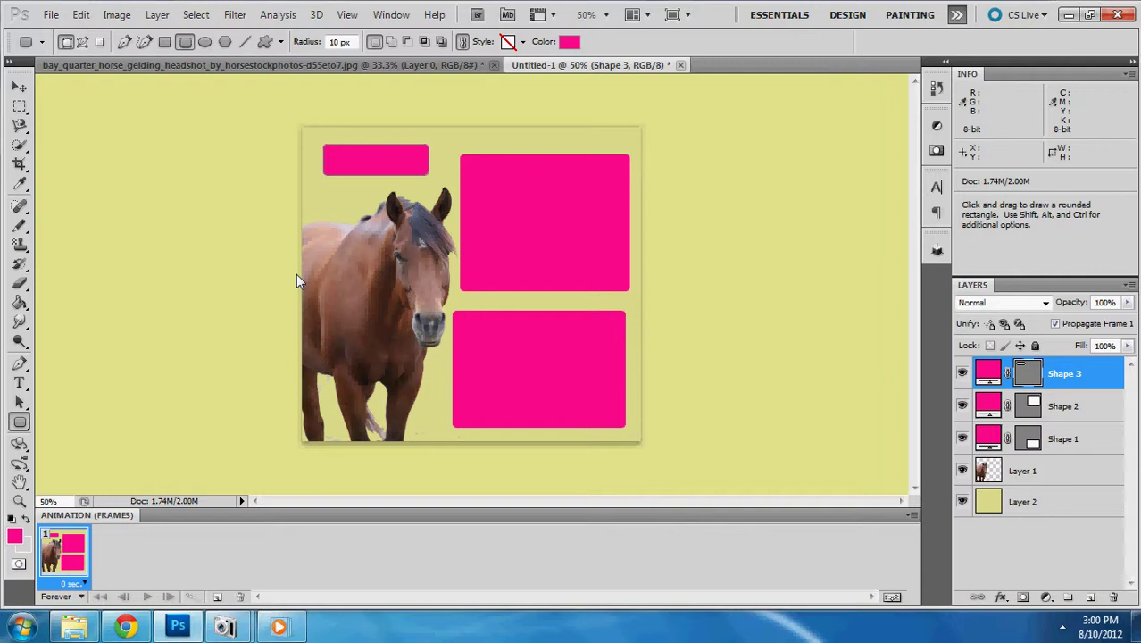
# - Add a horizontal text line beside the horse and set it to 36 pt
pyautogui.click(21, 384)
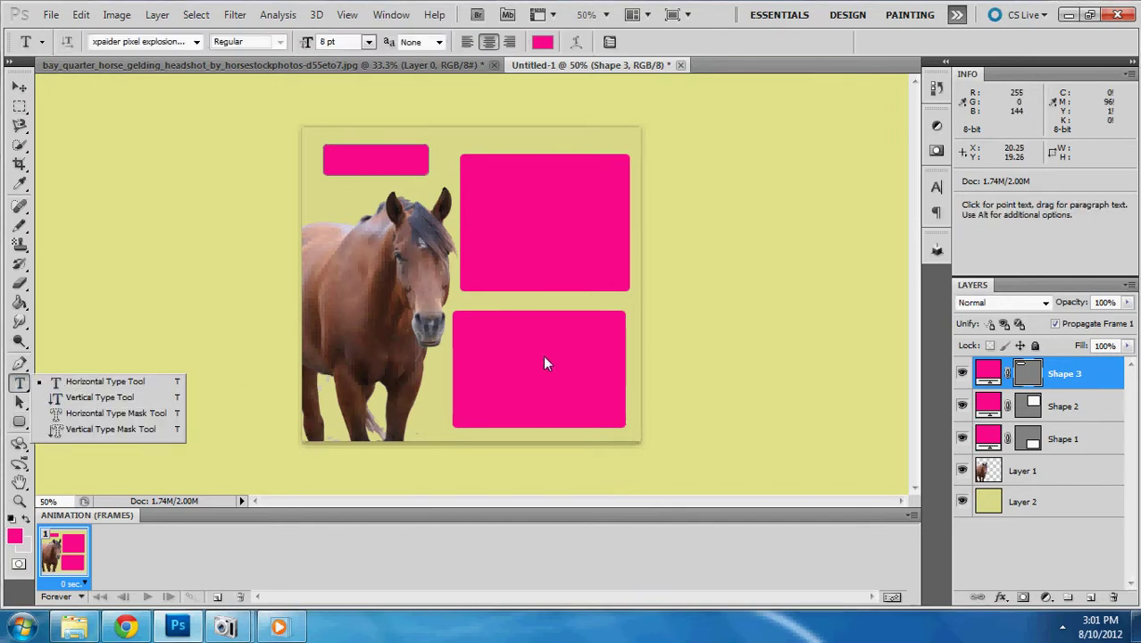
pyautogui.click(98, 383)
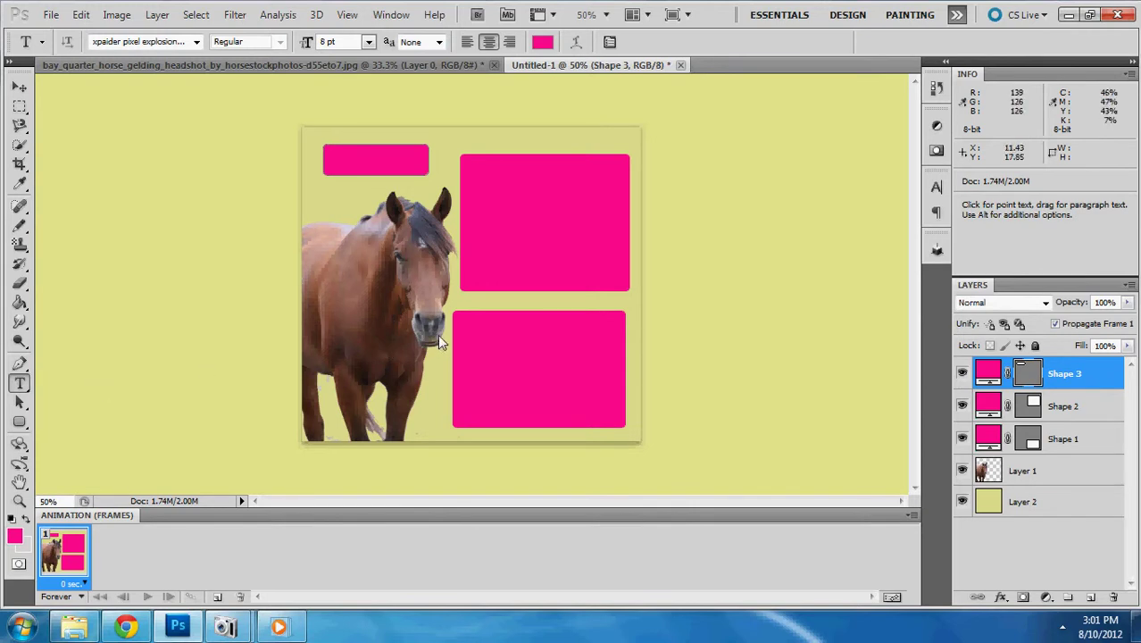
pyautogui.click(473, 315)
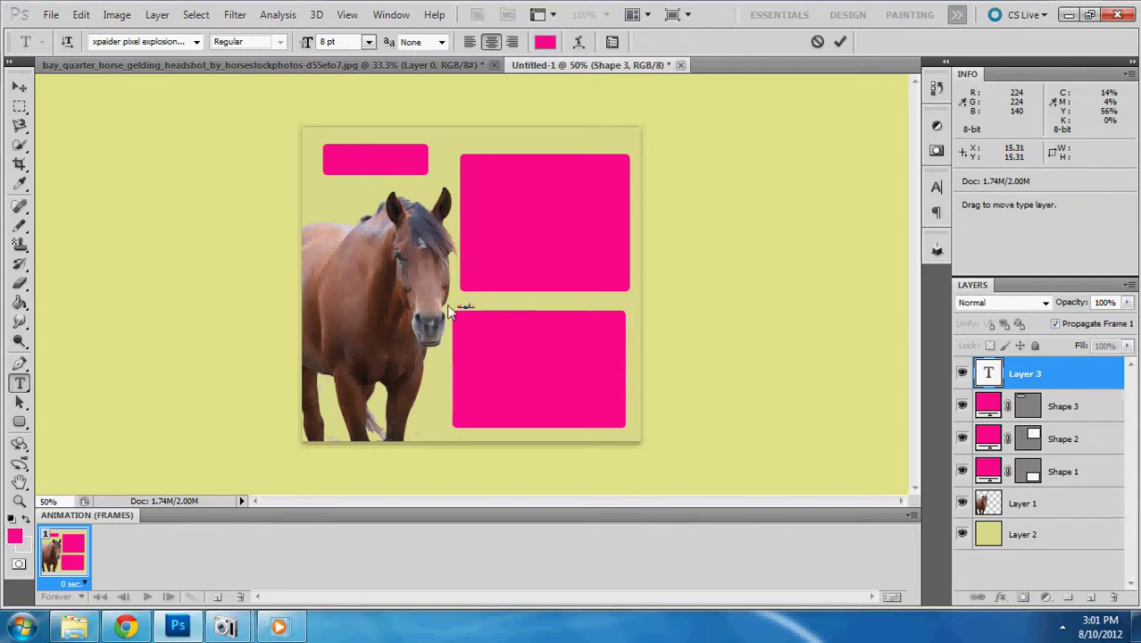
pyautogui.moveTo(451, 308); pyautogui.dragTo(469, 301)
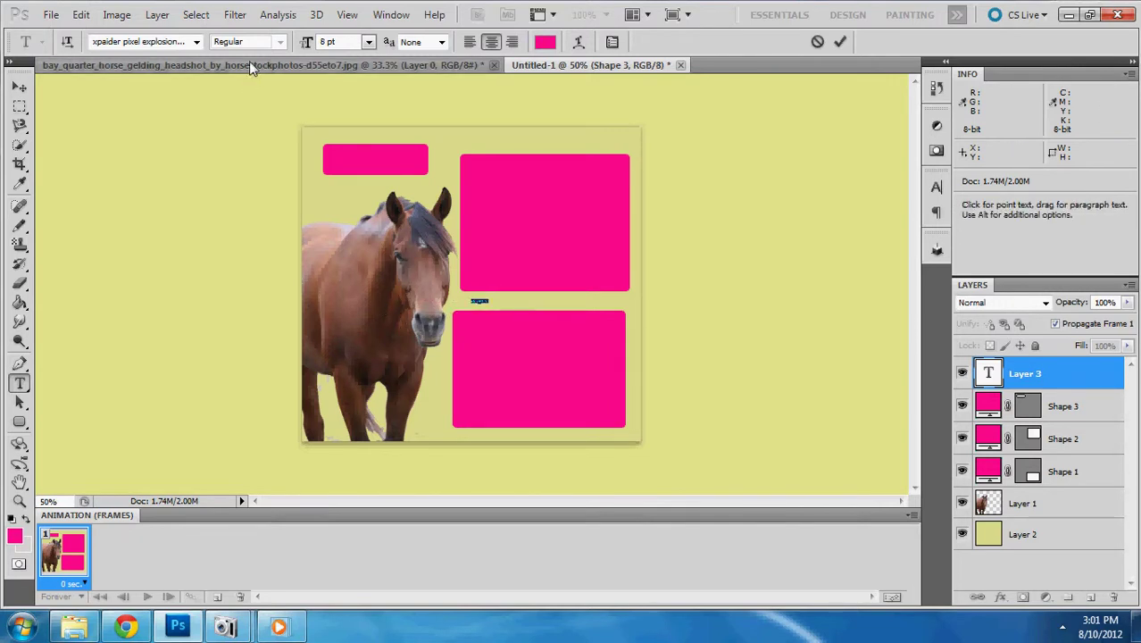
pyautogui.click(368, 42)
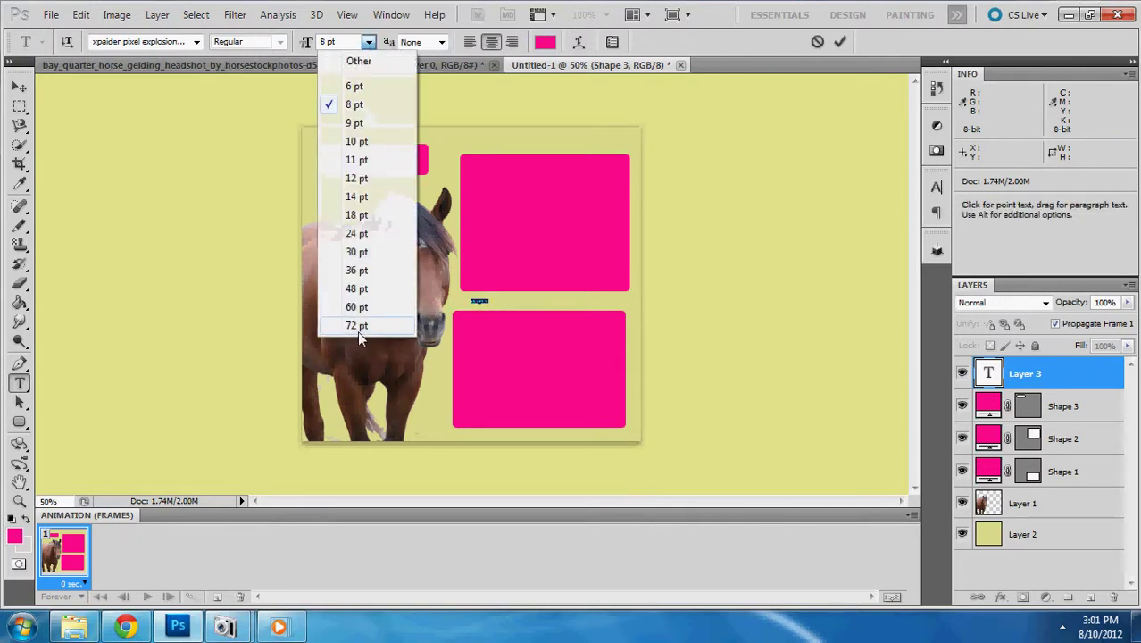
pyautogui.click(374, 271)
# - Change the chamios title to Colonna MT at 72 pt and place it between the pink boxes
pyautogui.click(197, 42)
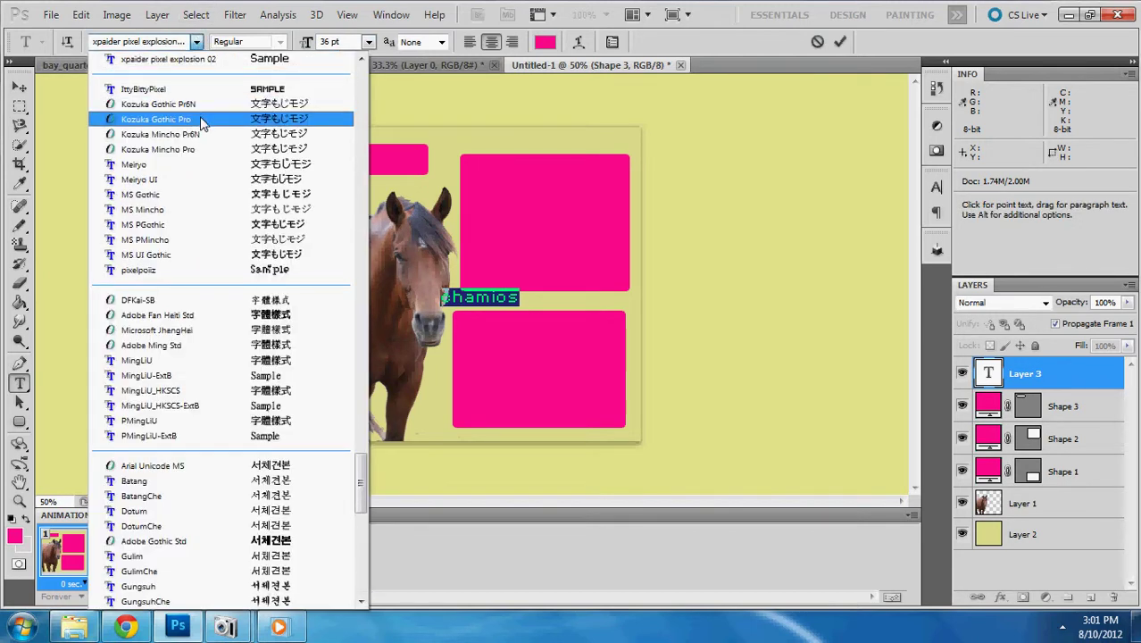
pyautogui.moveTo(361, 482); pyautogui.dragTo(361, 150)
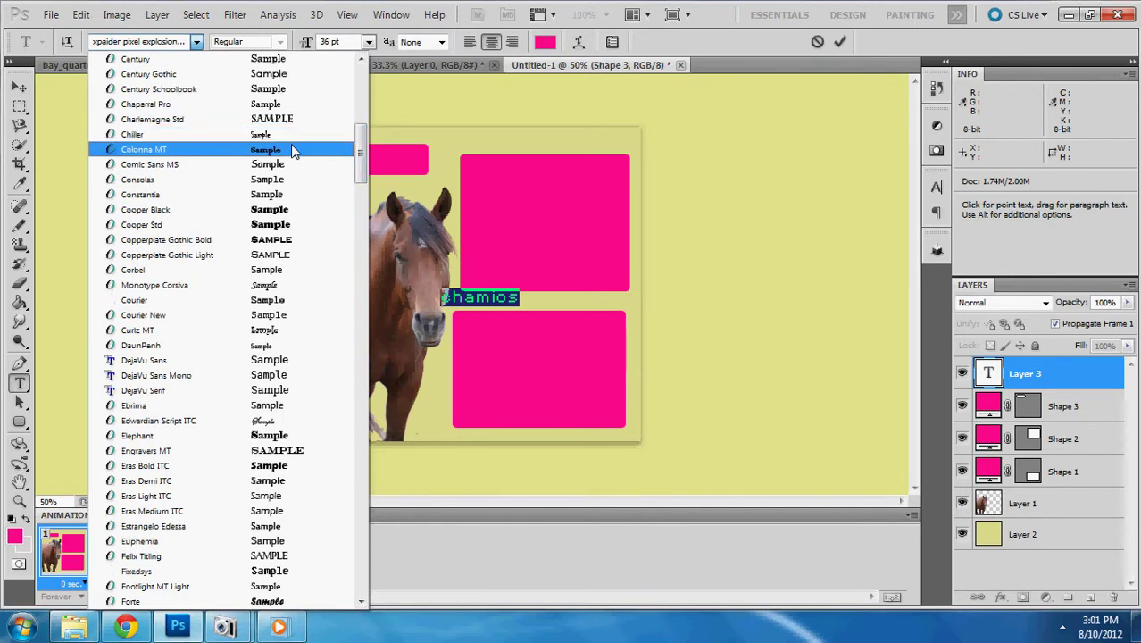
pyautogui.click(288, 152)
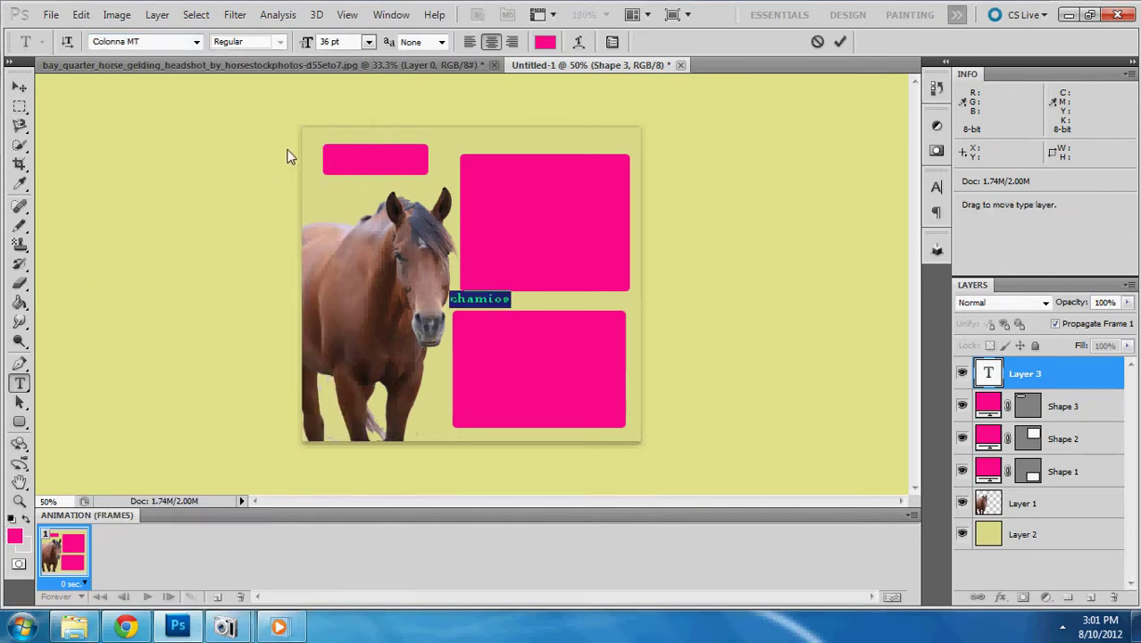
pyautogui.click(369, 42)
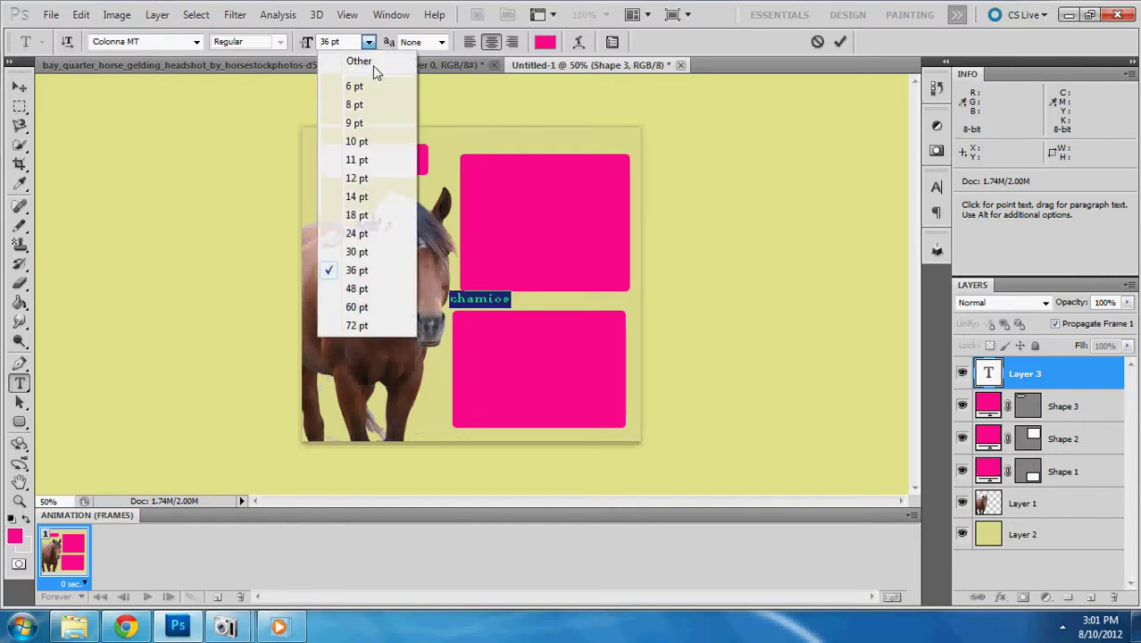
pyautogui.click(356, 323)
pyautogui.click(525, 300)
pyautogui.moveTo(521, 343); pyautogui.dragTo(562, 355)
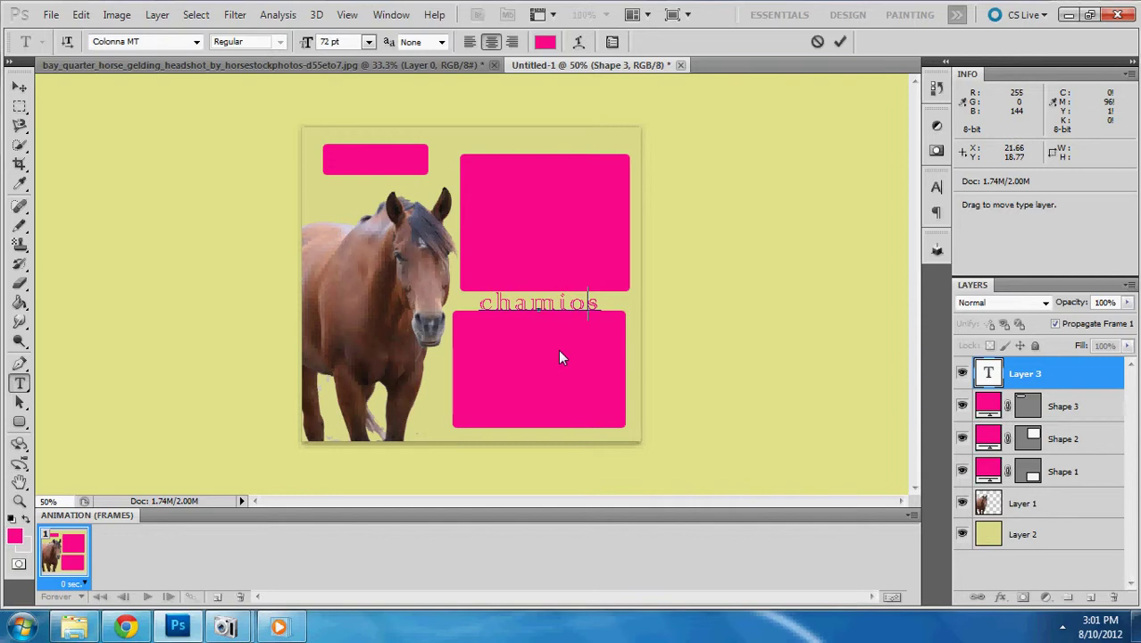
pyautogui.click(18, 87)
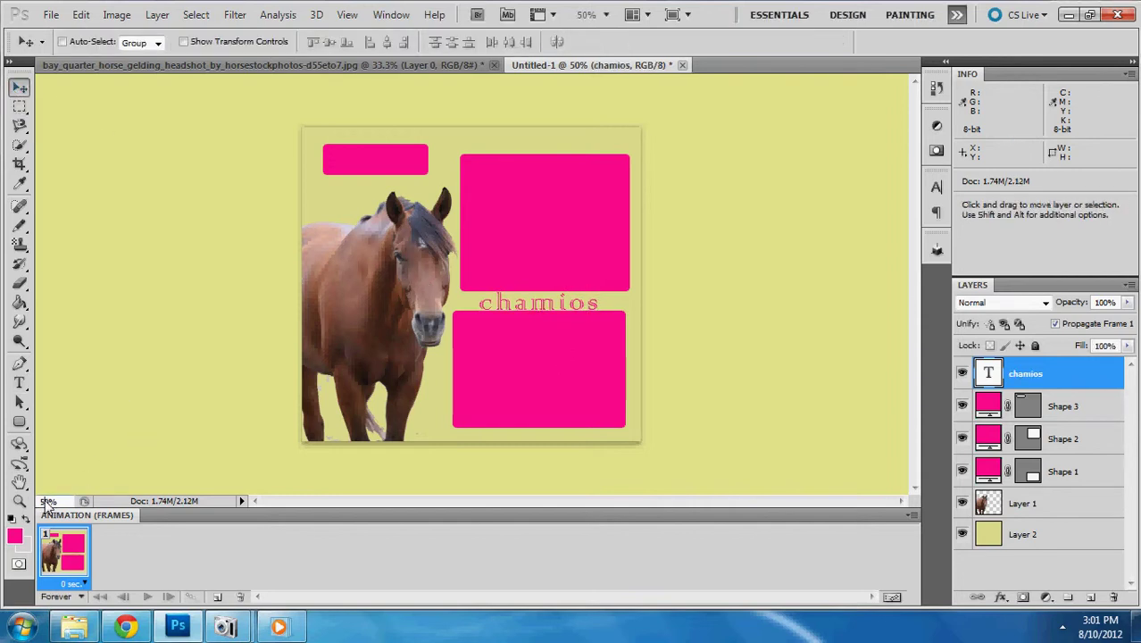
# - Set the zoom to 100% and scroll up to show the top pink boxes and horse's head
pyautogui.click(46, 502)
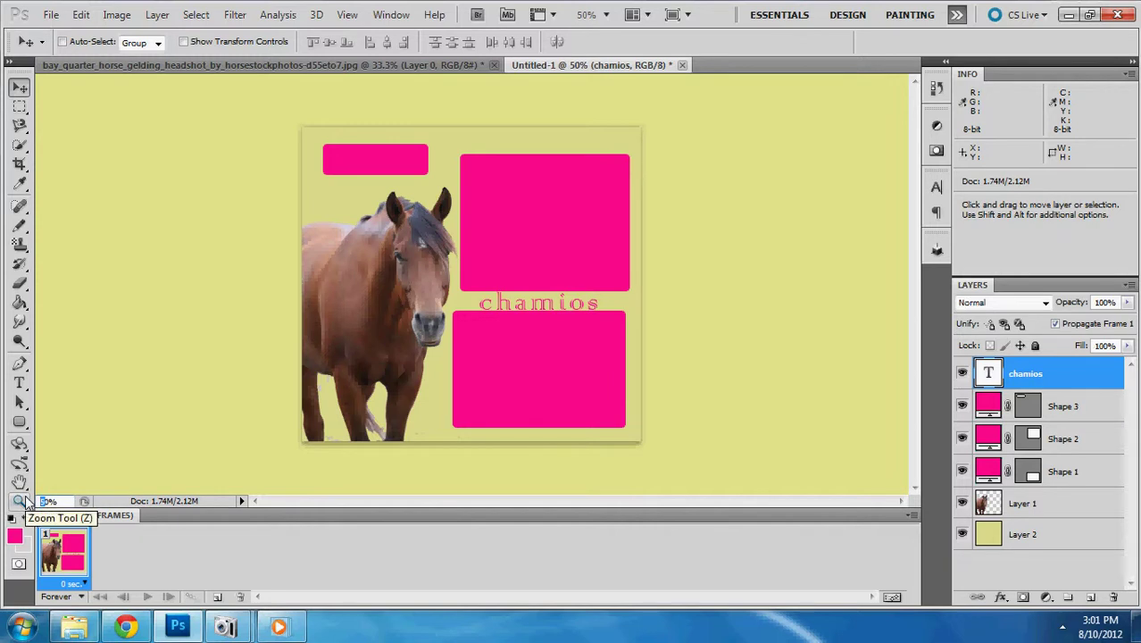
pyautogui.write('100')
pyautogui.press('Return')
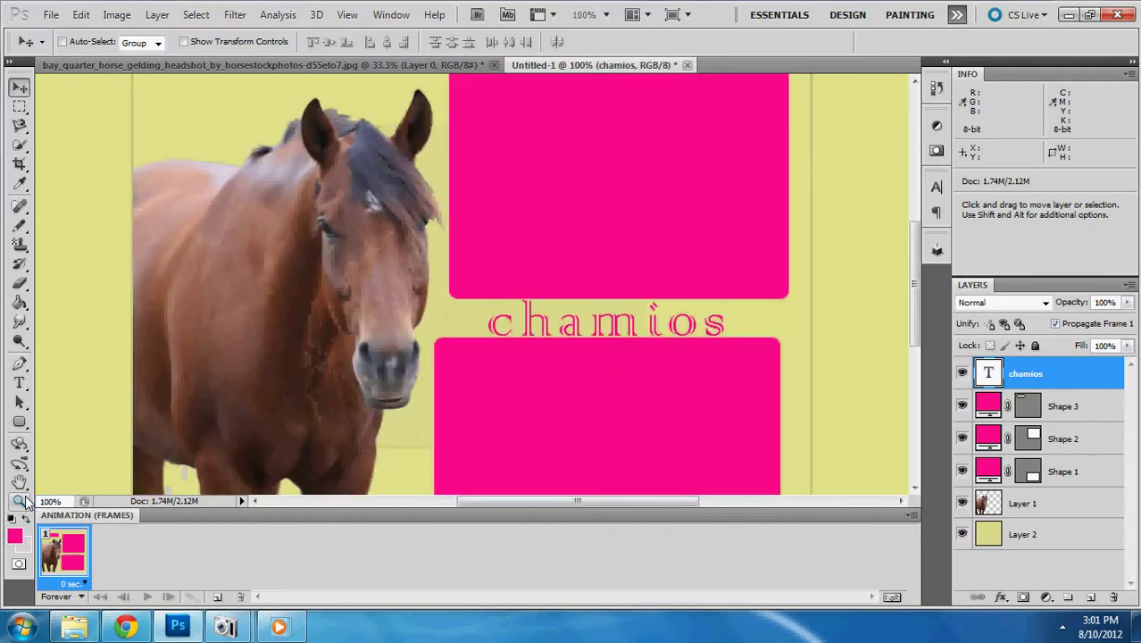
pyautogui.scroll(-1, 422, 457)
pyautogui.scroll(6, 423, 457)
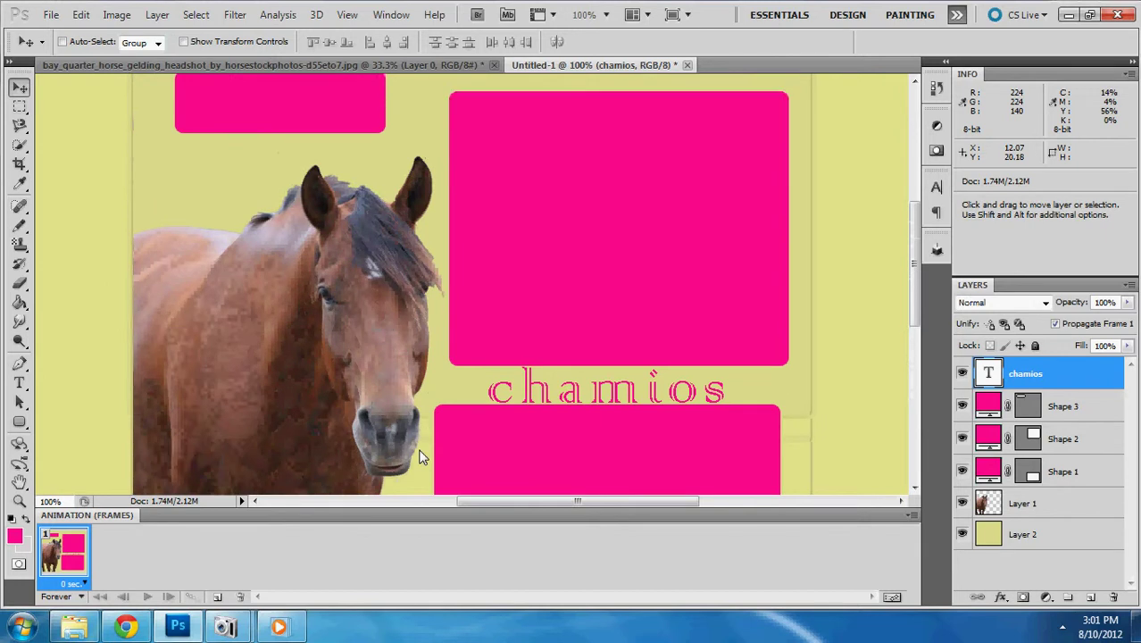
pyautogui.scroll(-2, 423, 457)
pyautogui.scroll(-3, 423, 457)
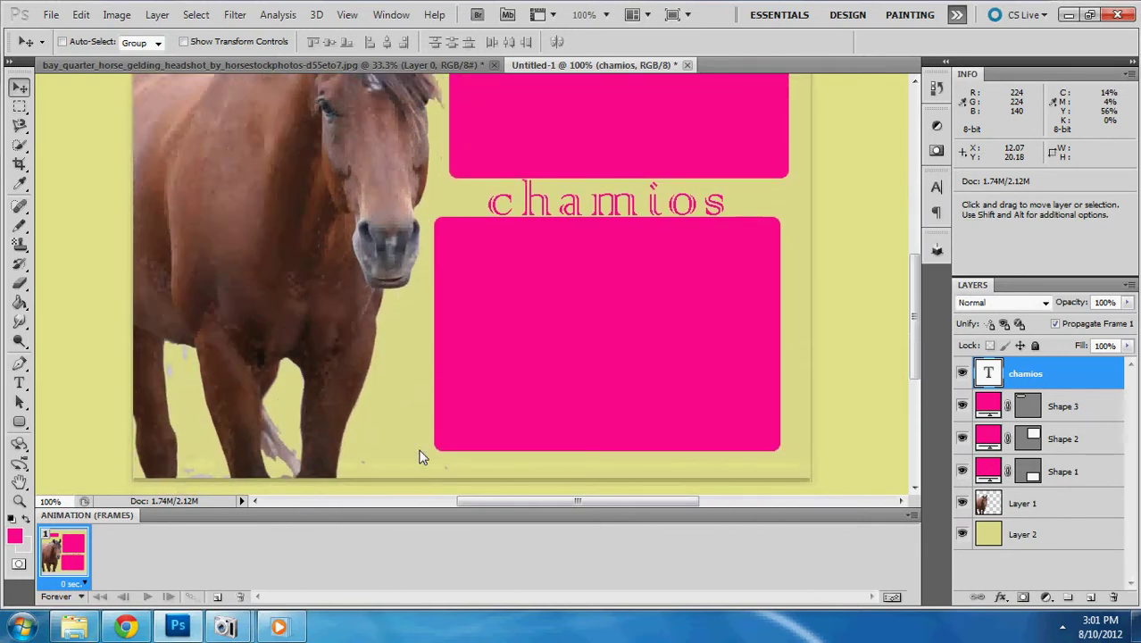
pyautogui.scroll(6, 422, 457)
pyautogui.scroll(-2, 422, 457)
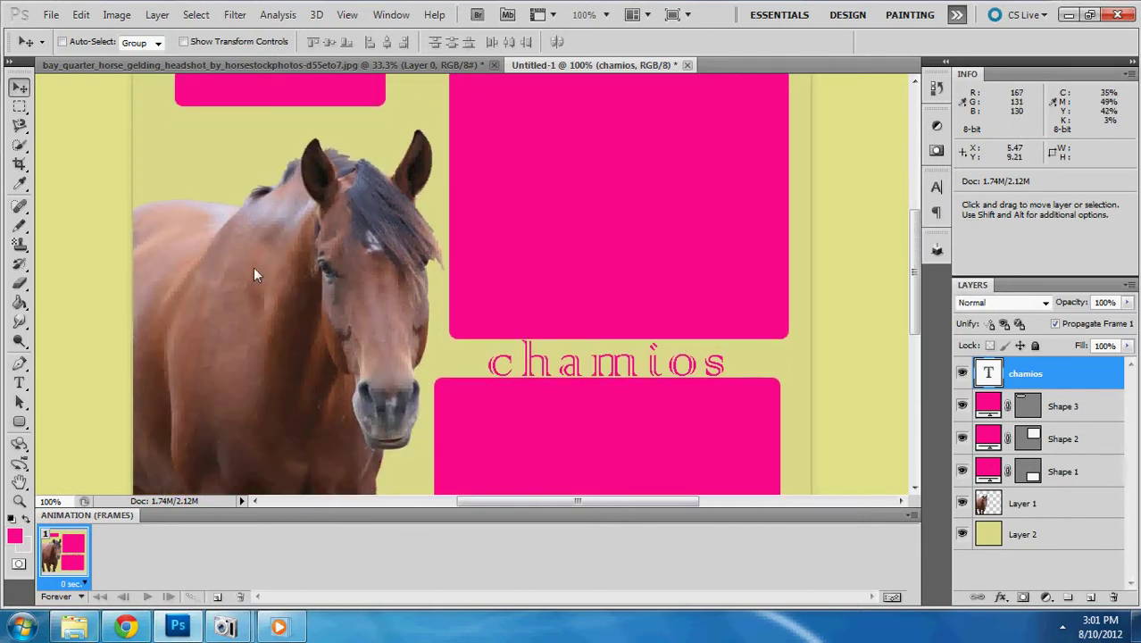
pyautogui.scroll(4, 555, 406)
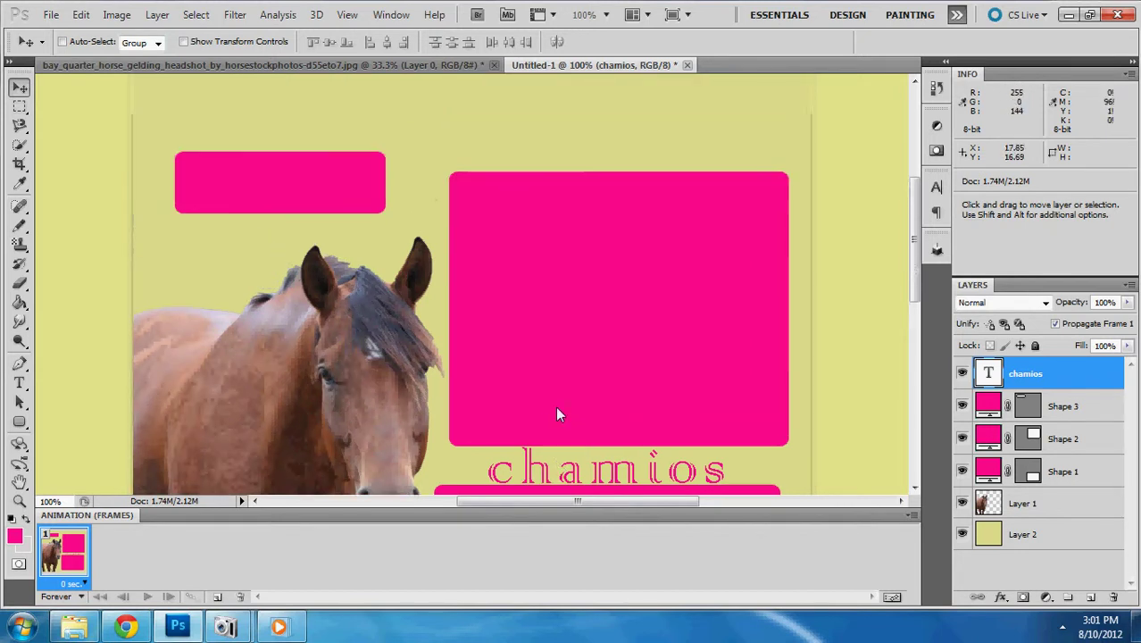
pyautogui.click(19, 367)
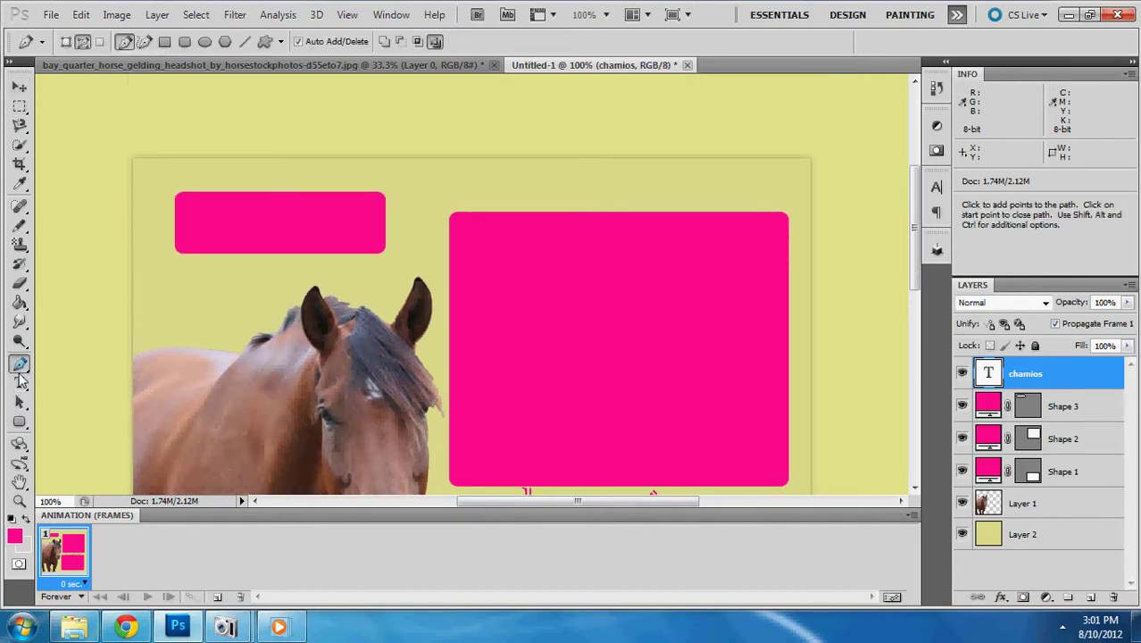
# - Add the credit 'horse by HorseStockPhotos.com' along the top at 24 pt
pyautogui.click(20, 384)
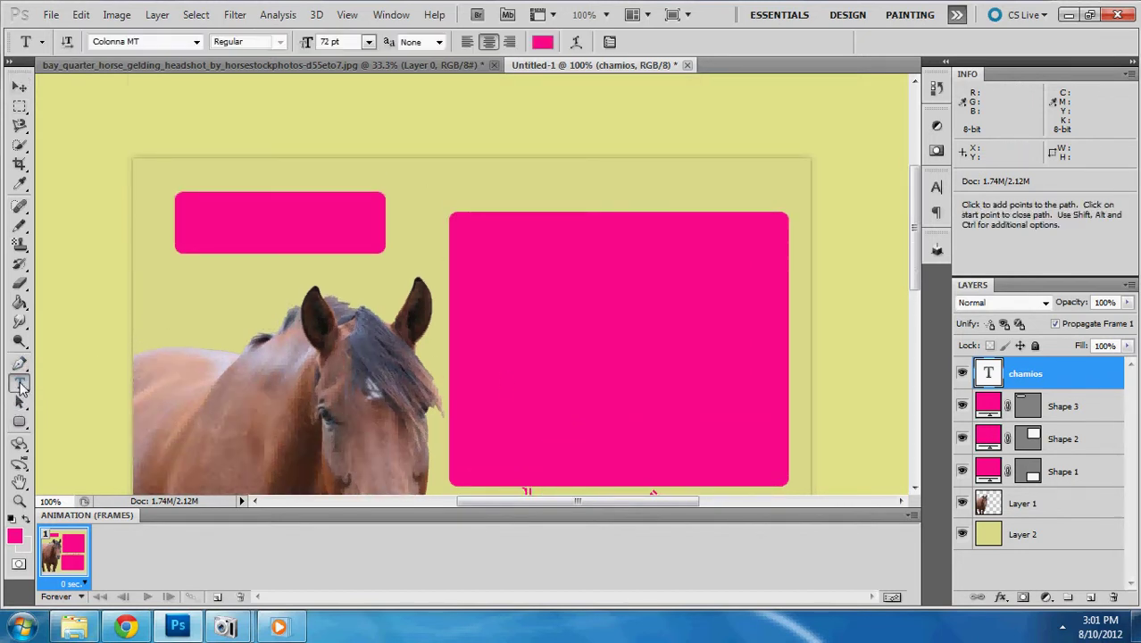
pyautogui.click(497, 200)
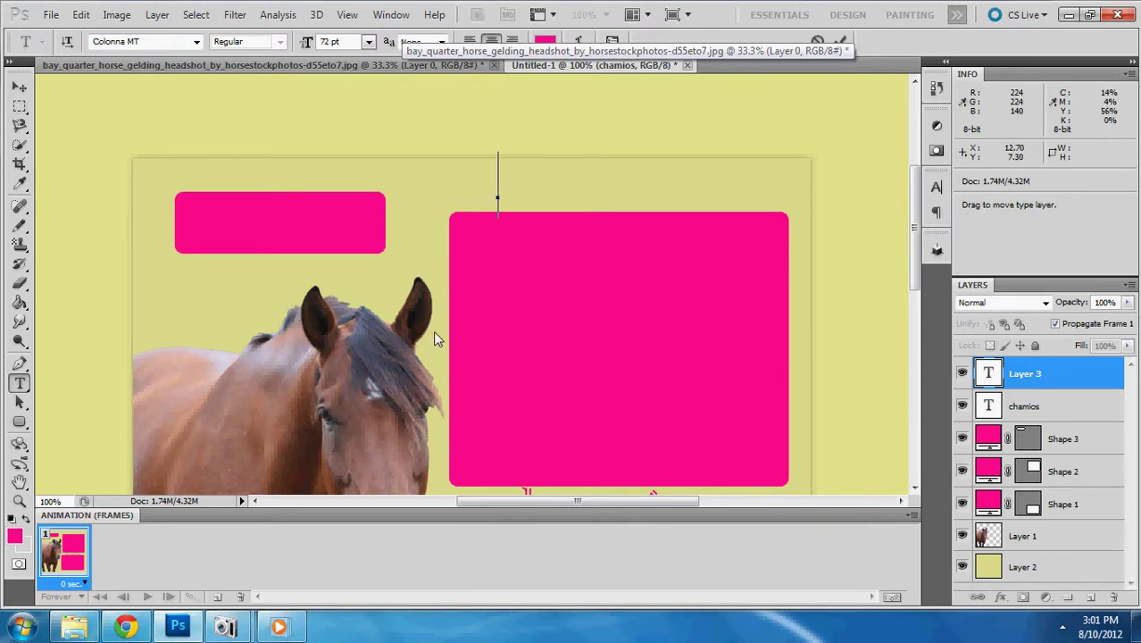
pyautogui.write('horse by ')
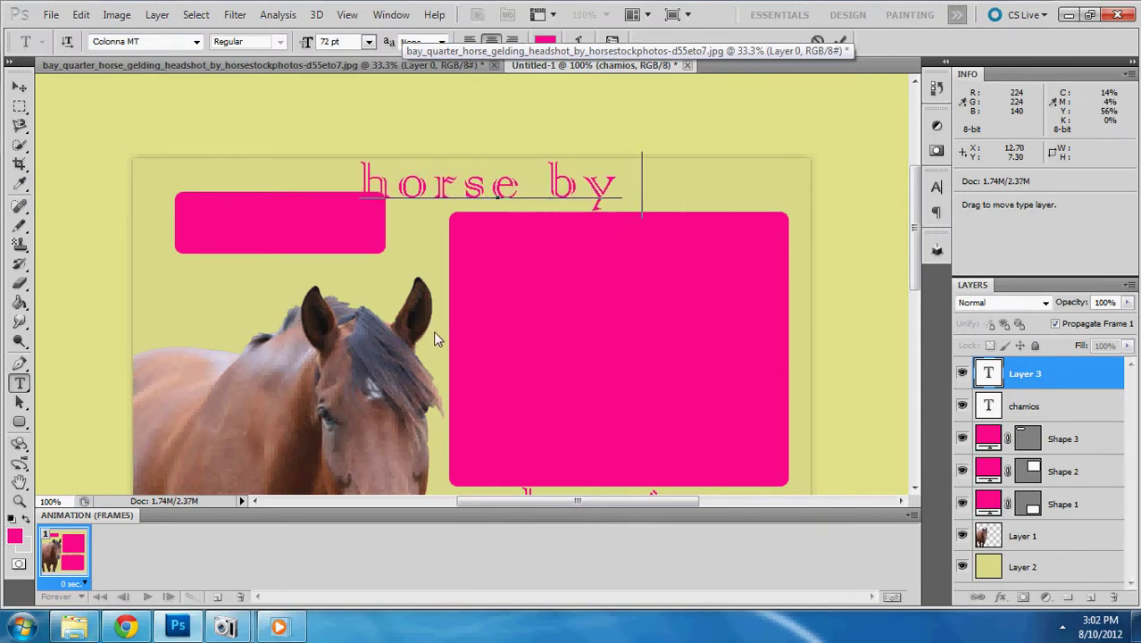
pyautogui.write('Ho')
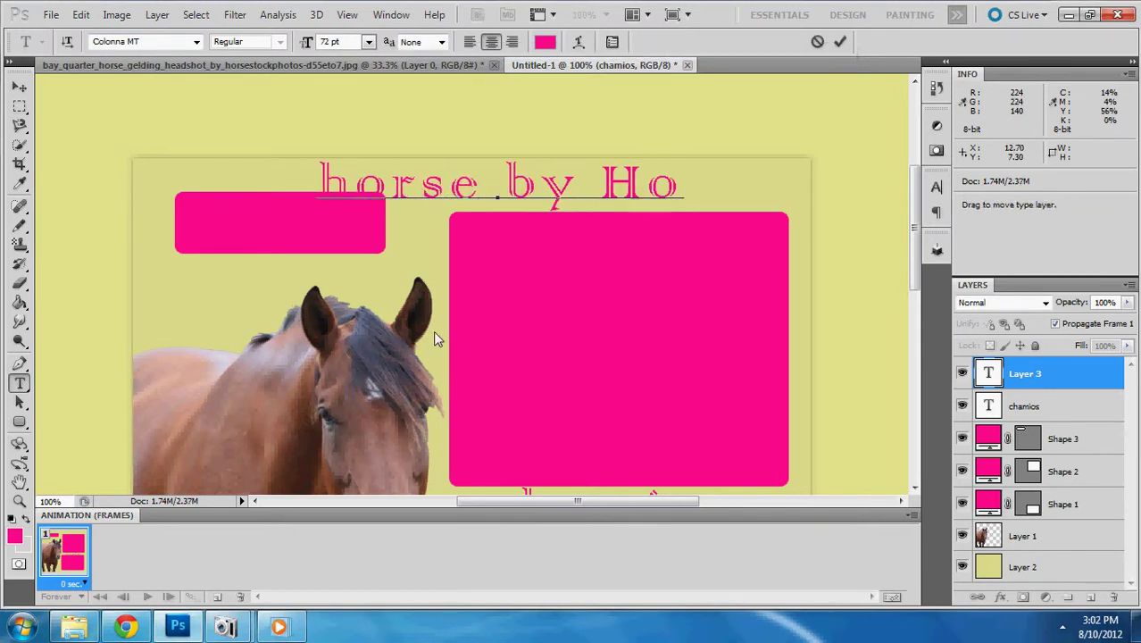
pyautogui.write('rseStockP')
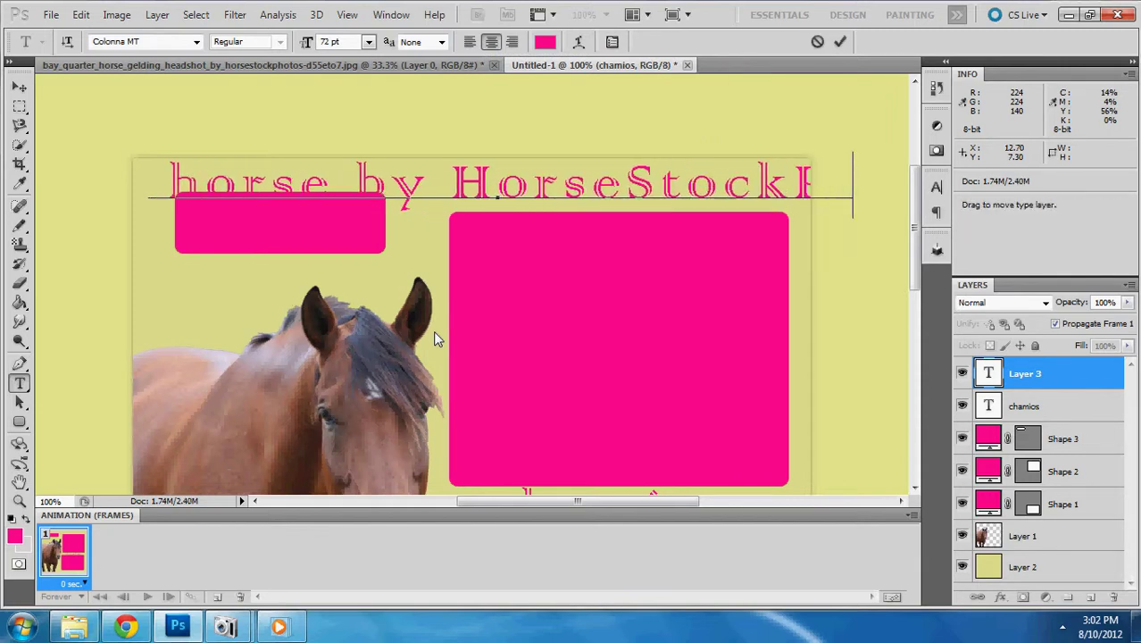
pyautogui.write('hotos.com')
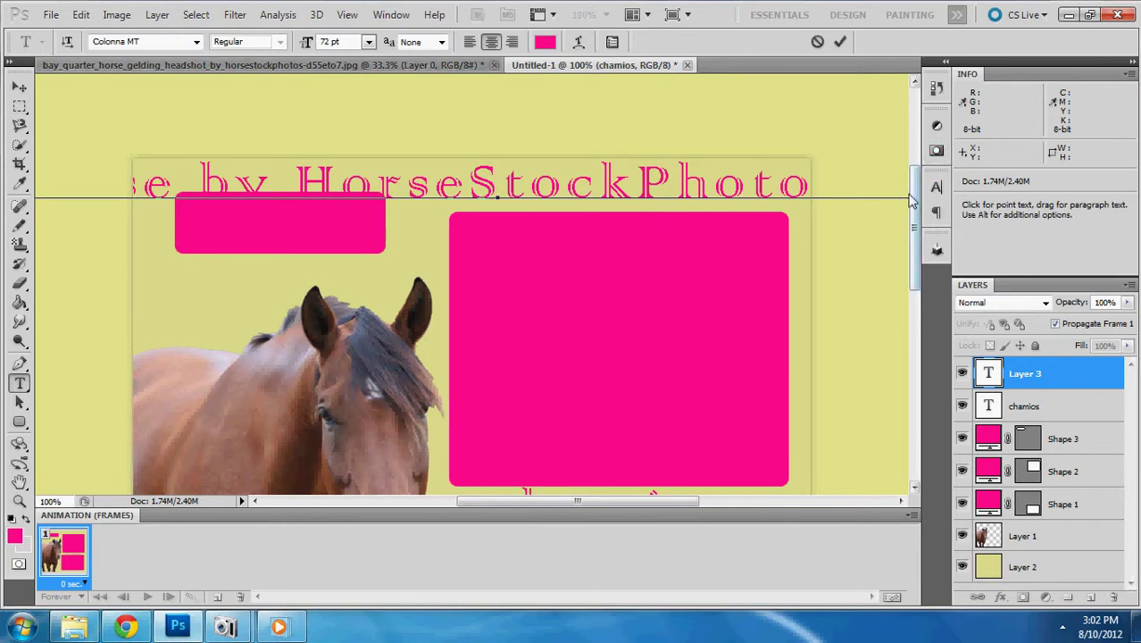
pyautogui.moveTo(692, 198); pyautogui.dragTo(246, 259)
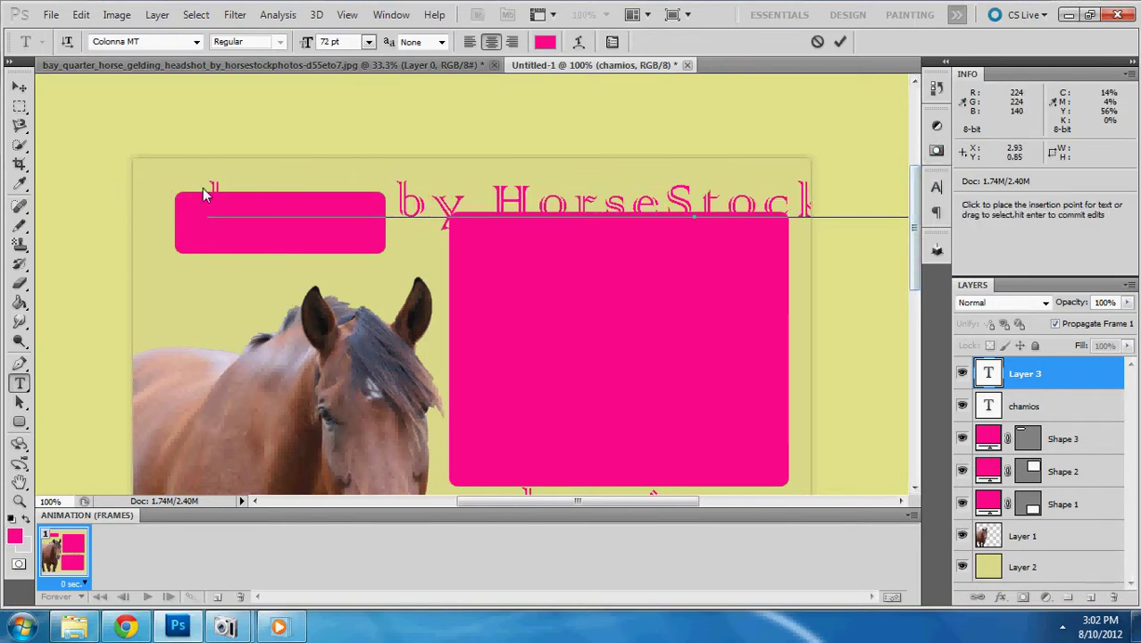
pyautogui.moveTo(209, 186); pyautogui.dragTo(755, 183)
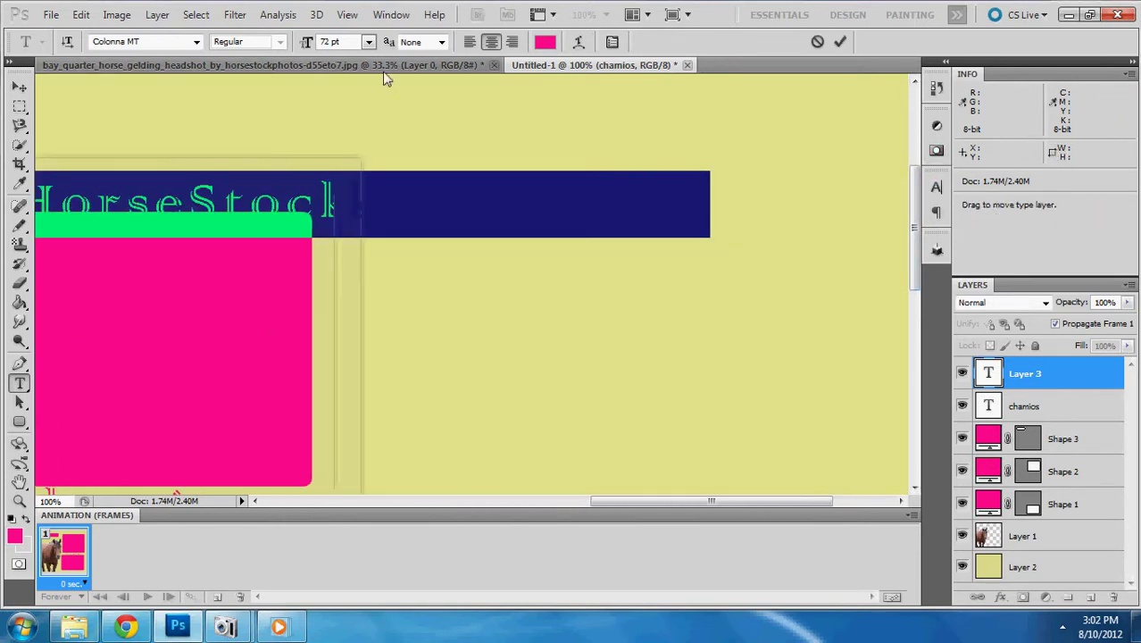
pyautogui.click(368, 41)
pyautogui.click(350, 234)
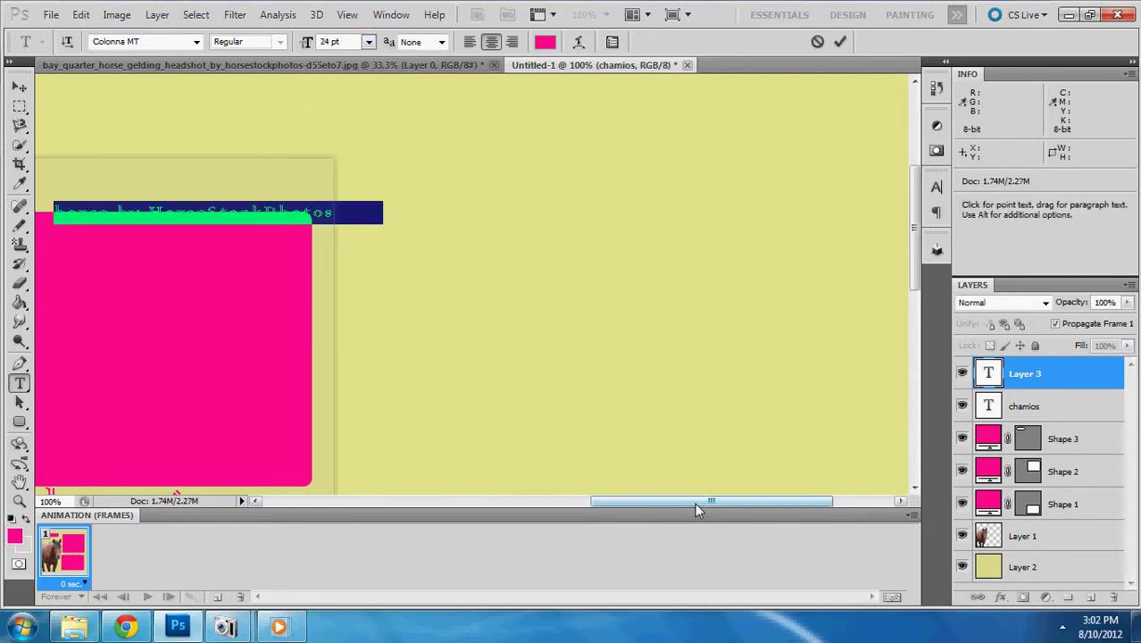
pyautogui.moveTo(698, 510); pyautogui.dragTo(571, 510)
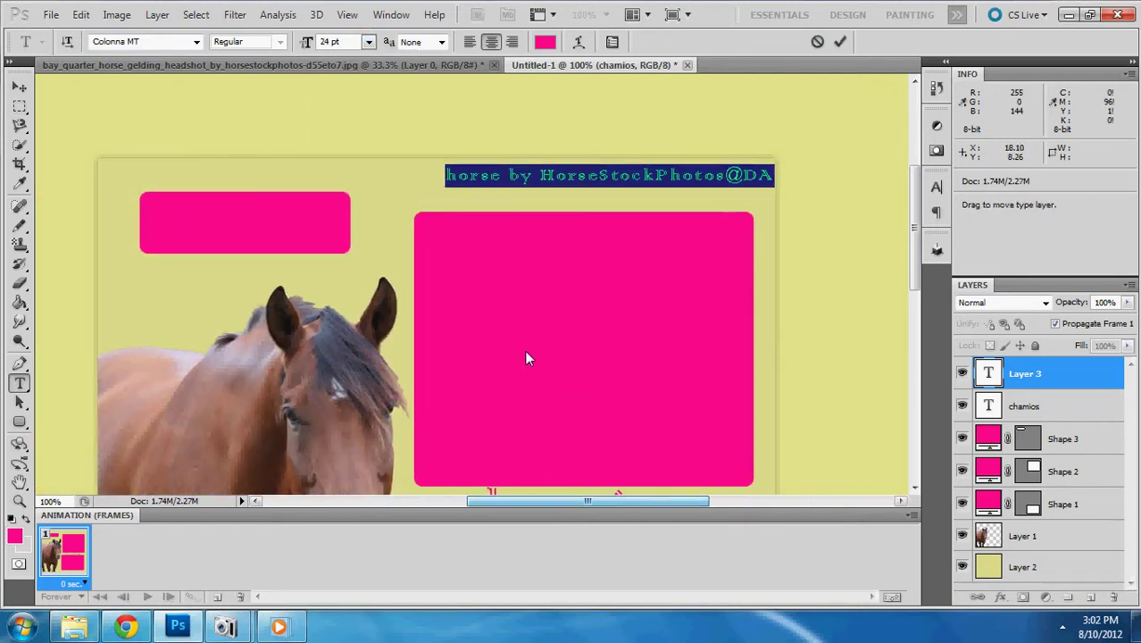
pyautogui.click(581, 181)
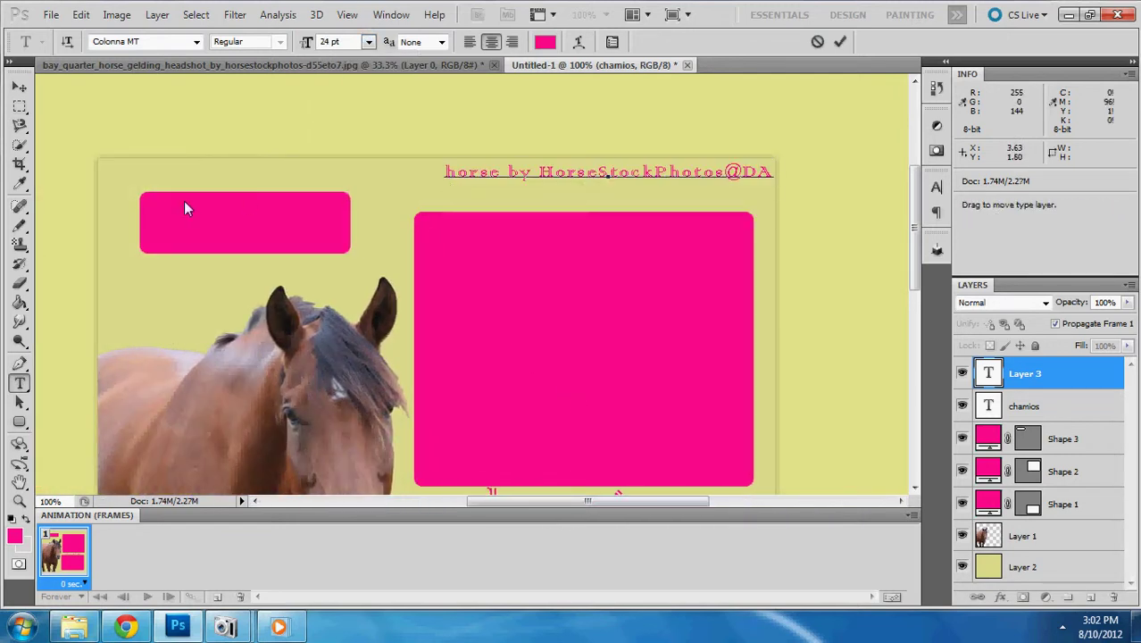
pyautogui.click(18, 86)
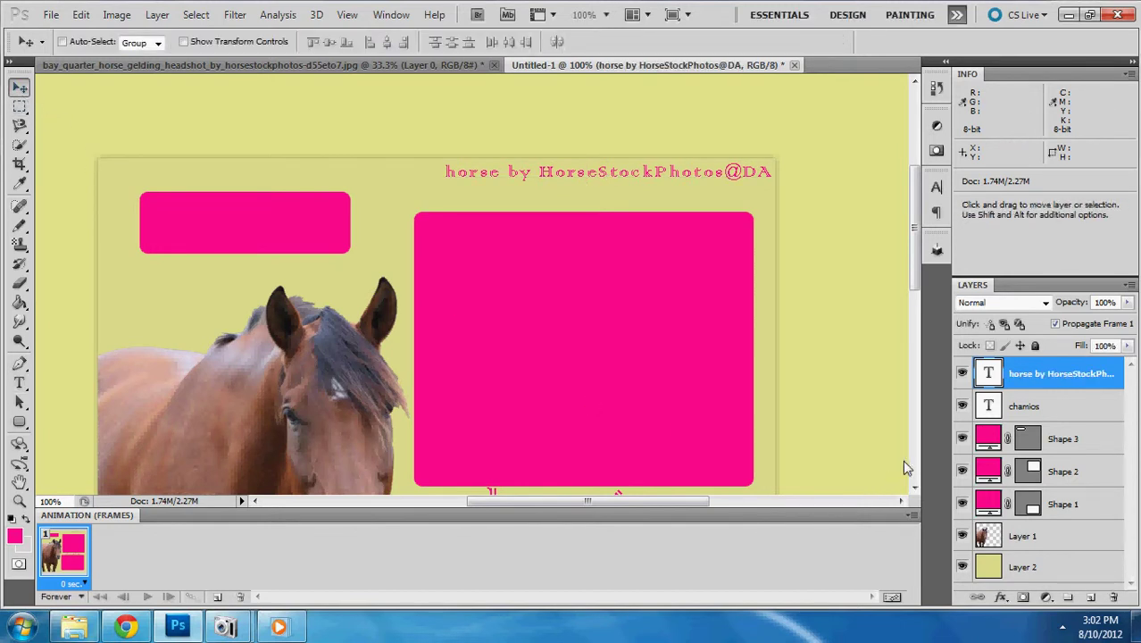
# - Lower the credit text layer's fill to 26% so it appears faded
pyautogui.moveTo(1127, 345); pyautogui.dragTo(1064, 363)
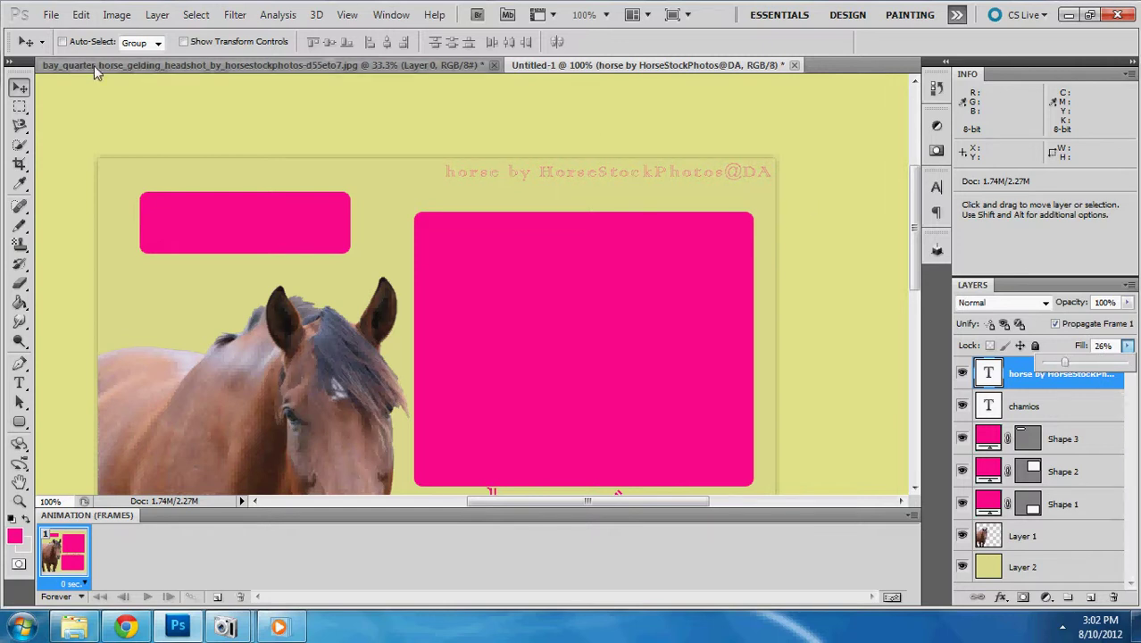
pyautogui.click(14, 95)
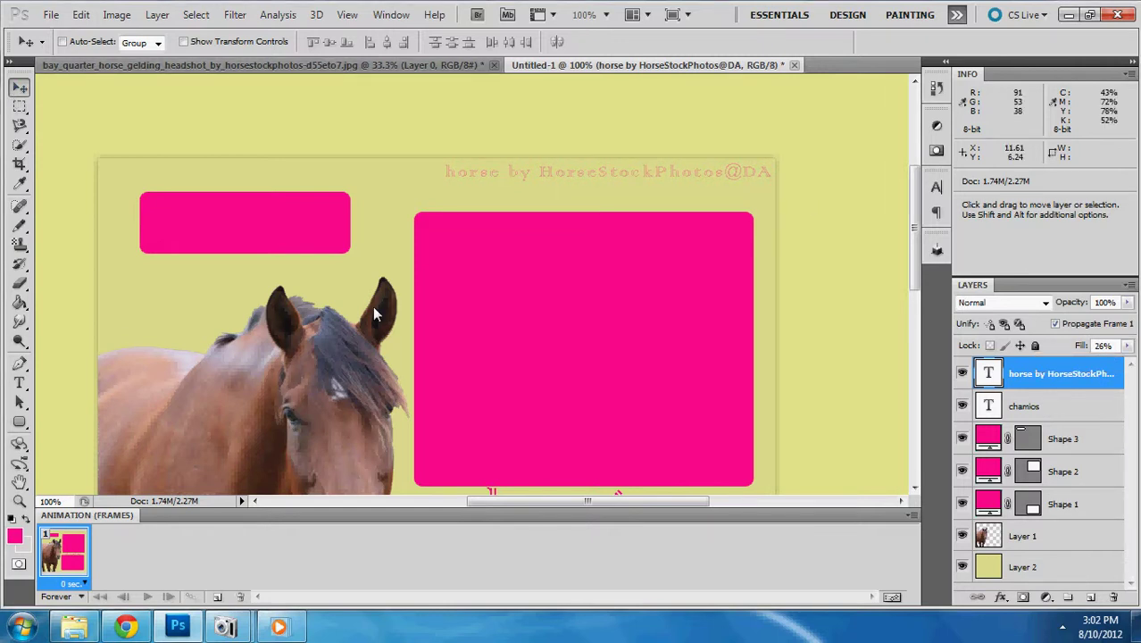
pyautogui.scroll(-3, 375, 313)
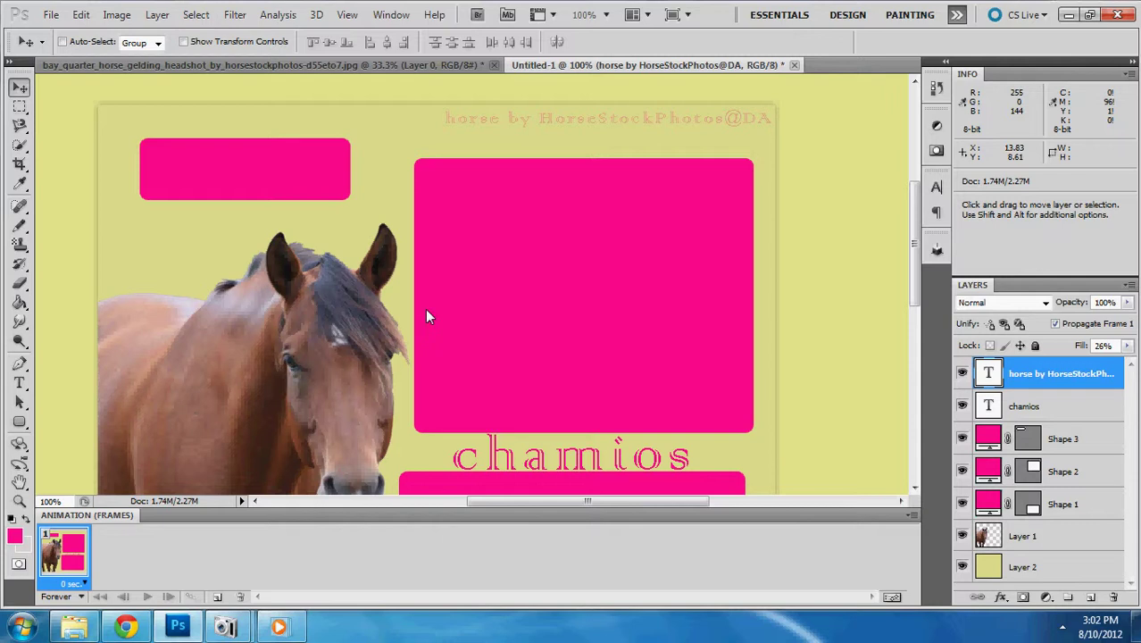
pyautogui.scroll(-3, 426, 316)
pyautogui.scroll(4, 426, 316)
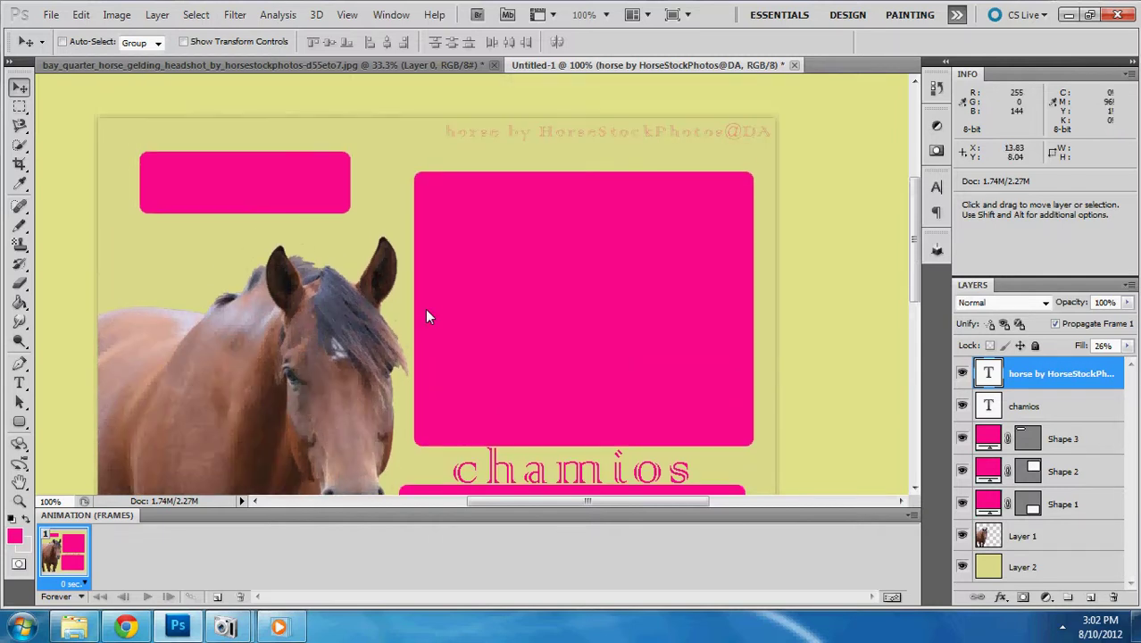
pyautogui.click(20, 383)
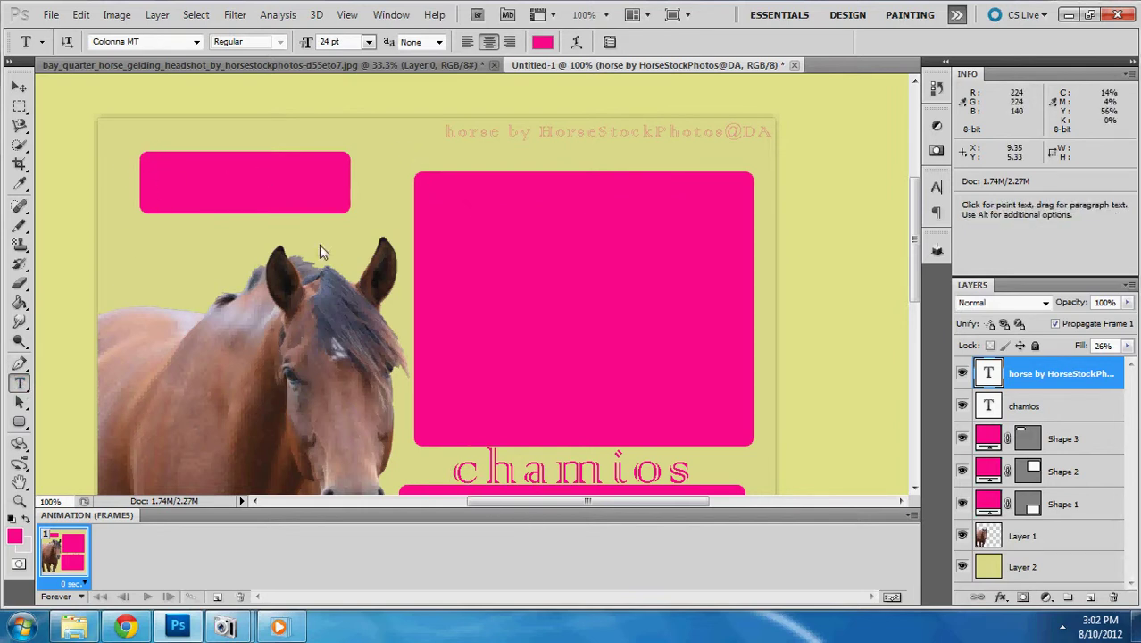
pyautogui.click(18, 88)
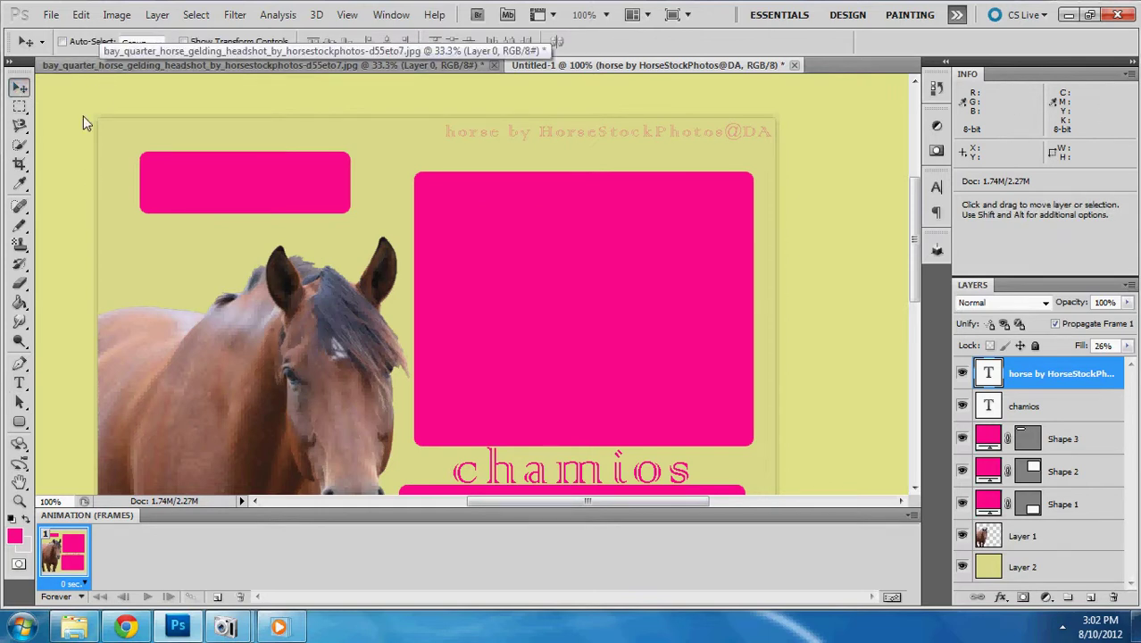
# - Save the layout as a PNG copy named chamioshorsiegame in the sassy folder, accepting the default PNG options
pyautogui.click(51, 16)
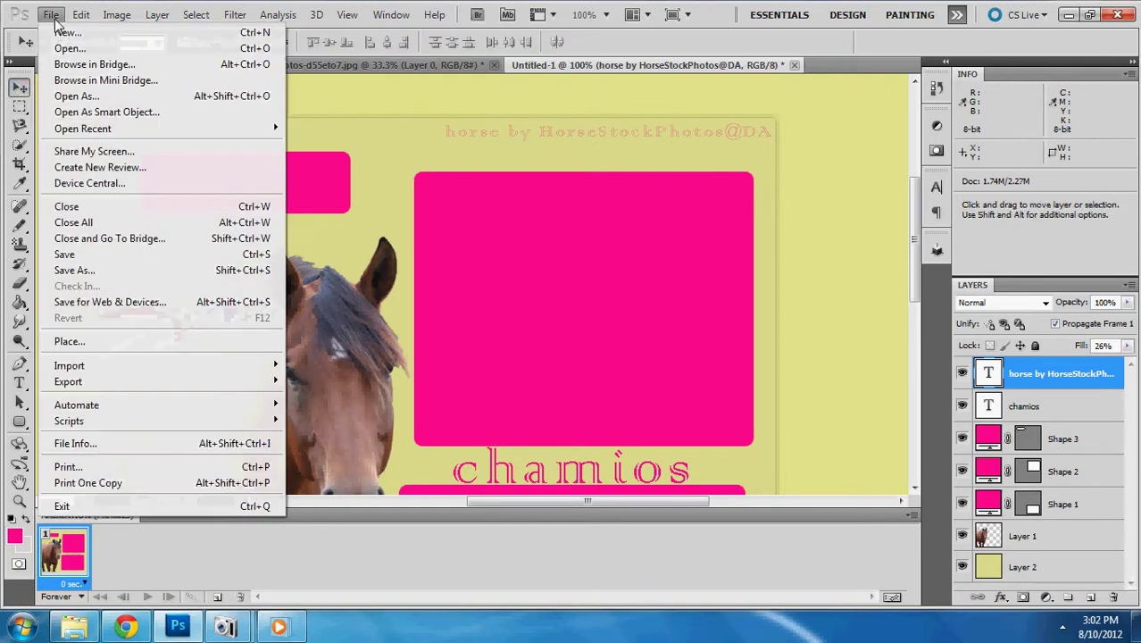
pyautogui.click(67, 266)
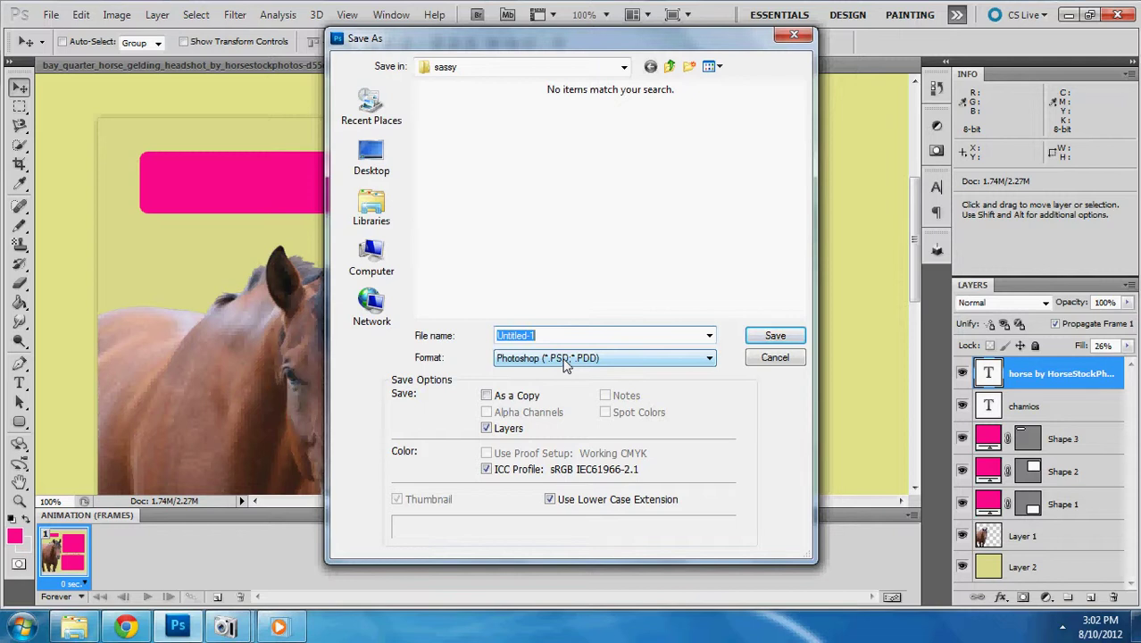
pyautogui.click(564, 361)
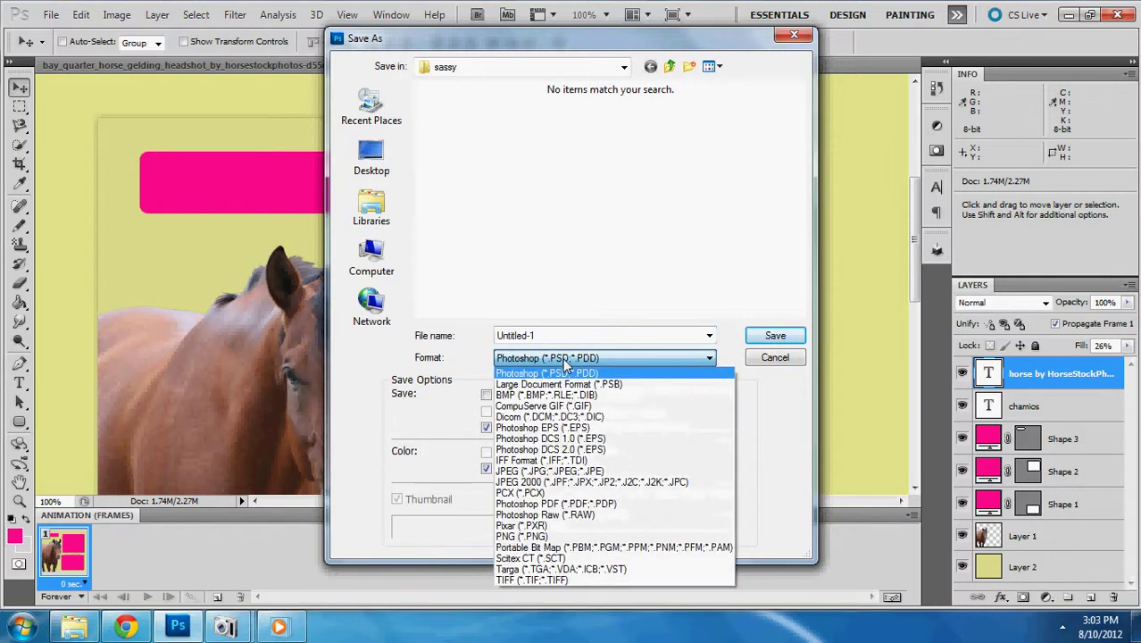
pyautogui.click(522, 537)
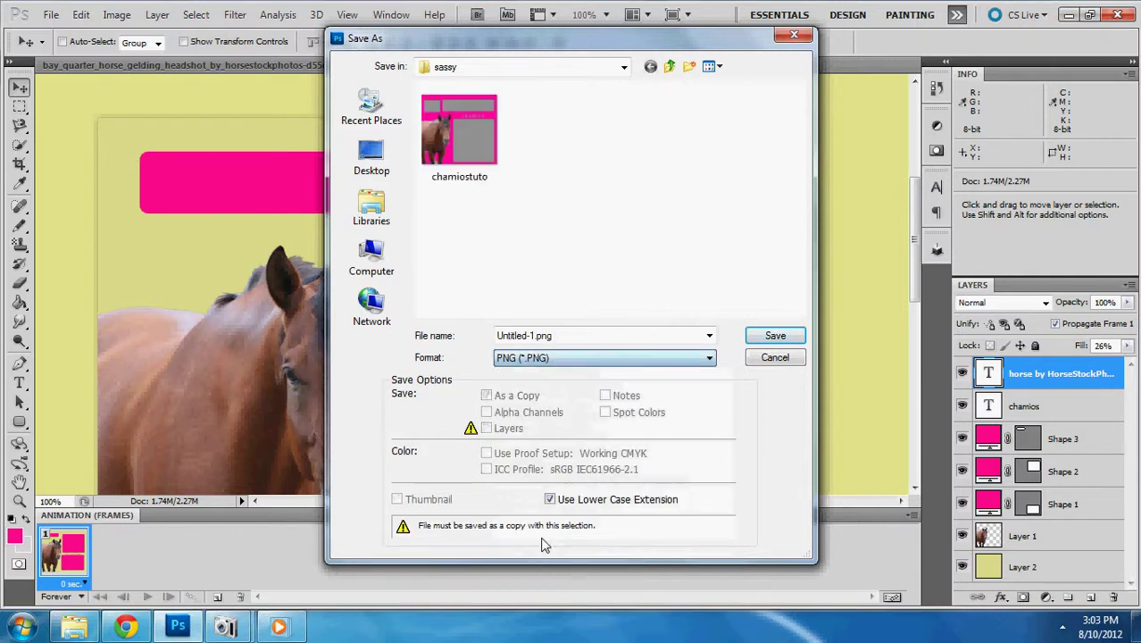
pyautogui.click(566, 338)
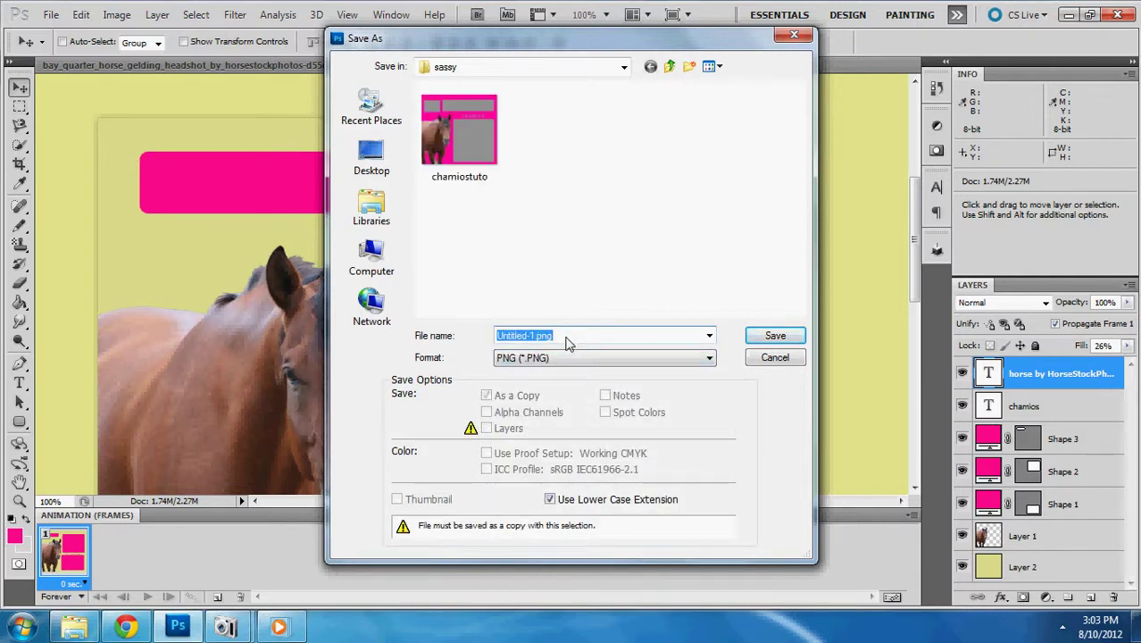
pyautogui.write('chamios')
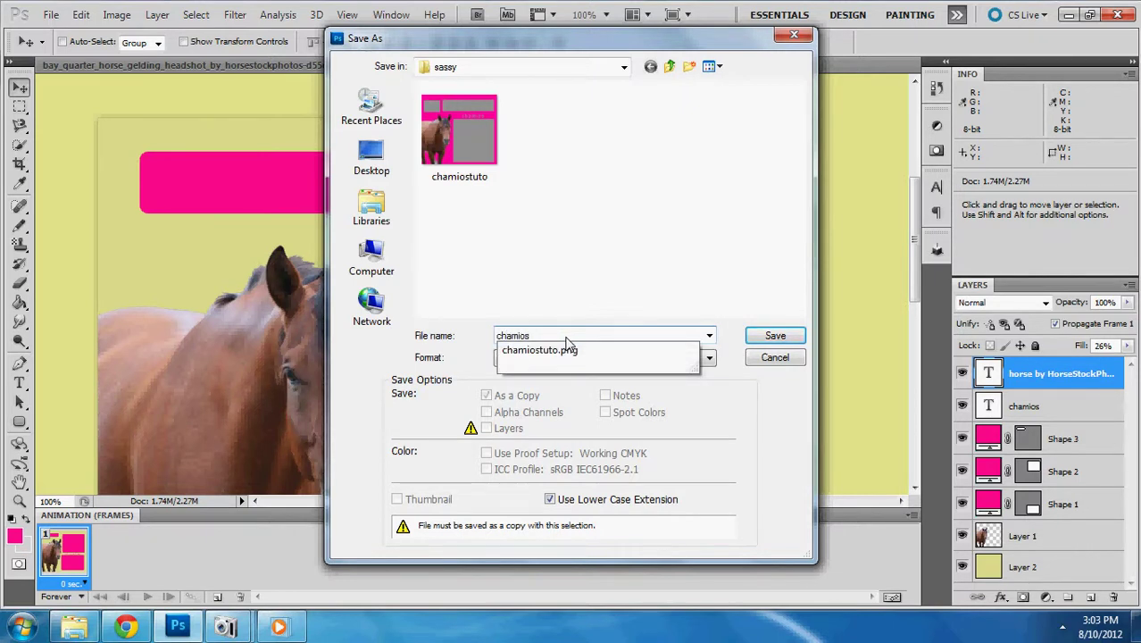
pyautogui.write('horsiegame')
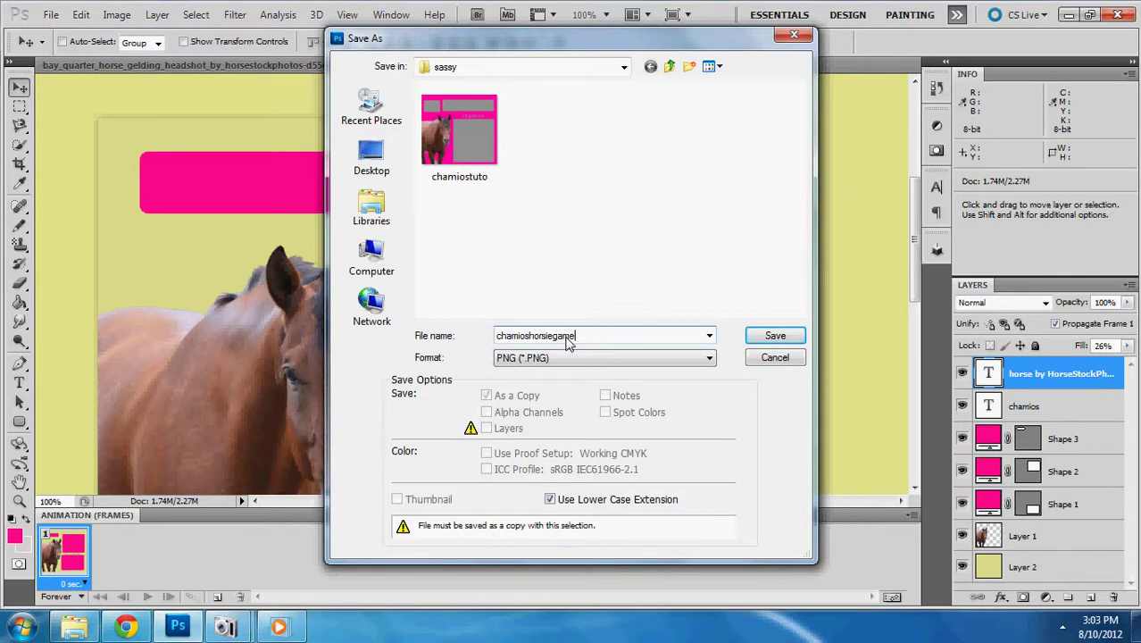
pyautogui.press('Return')
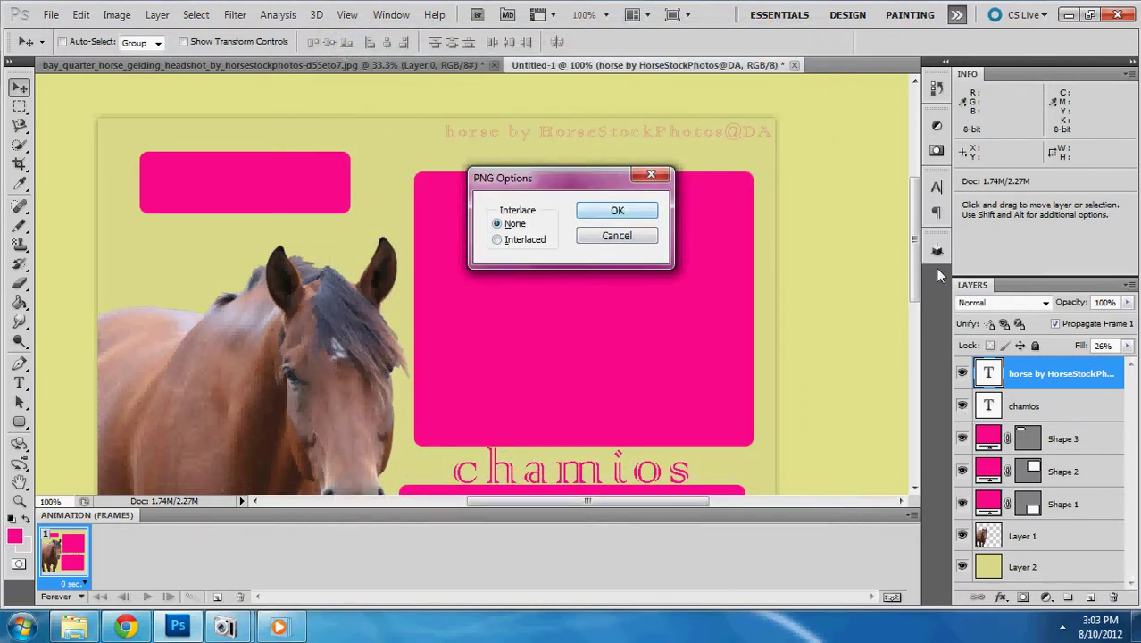
pyautogui.click(615, 214)
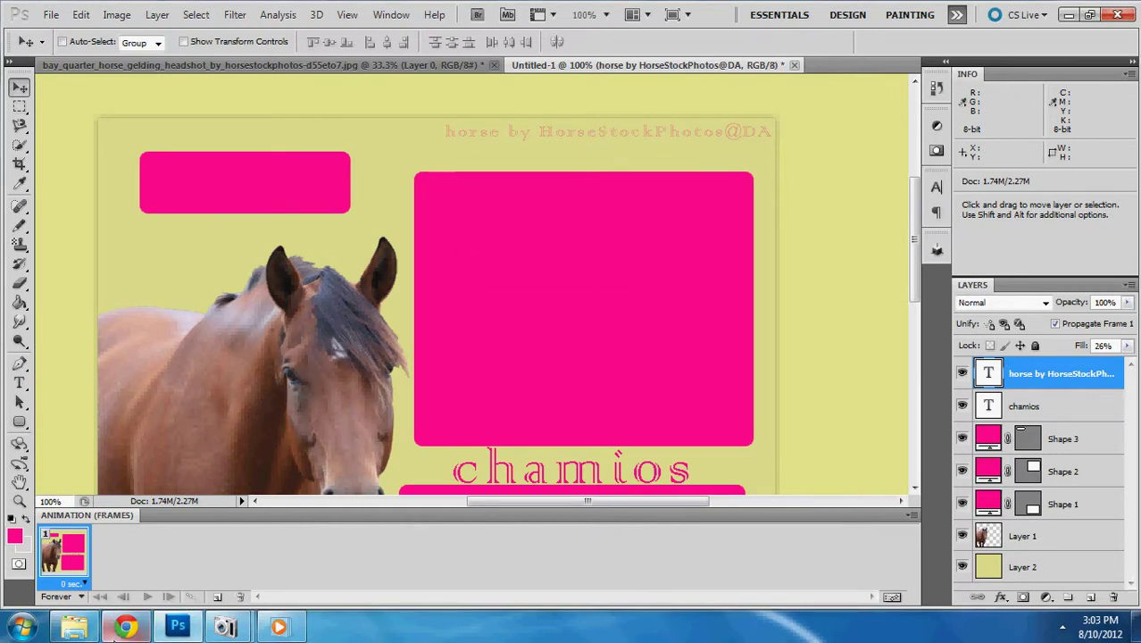
pyautogui.click(126, 626)
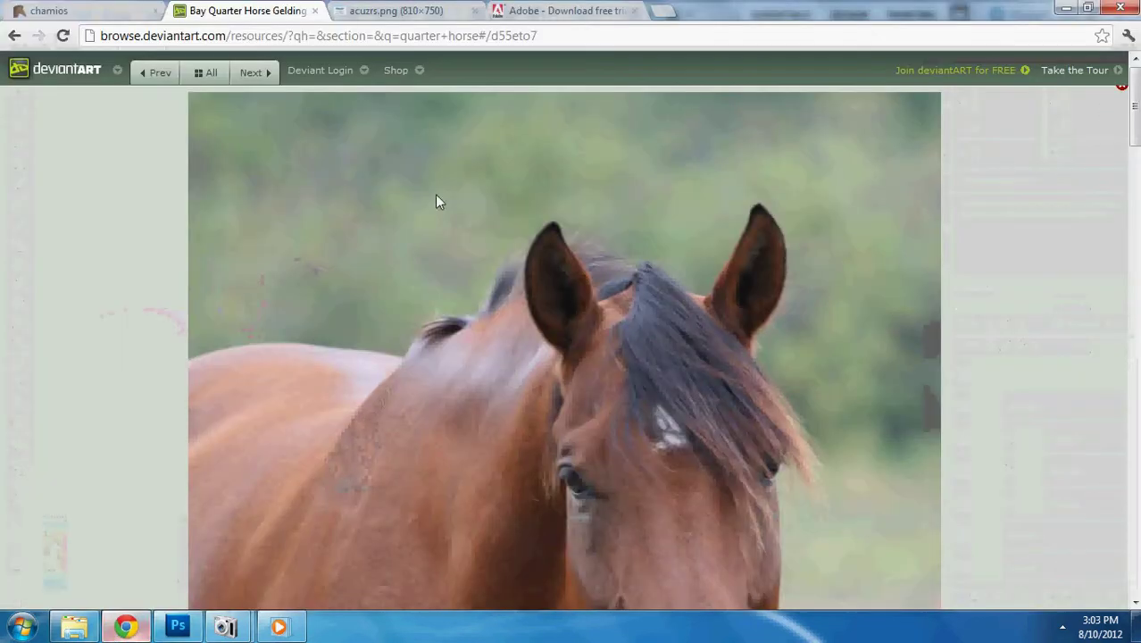
# - Load the TinyPic upload page in the browser
pyautogui.click(419, 9)
pyautogui.click(380, 40)
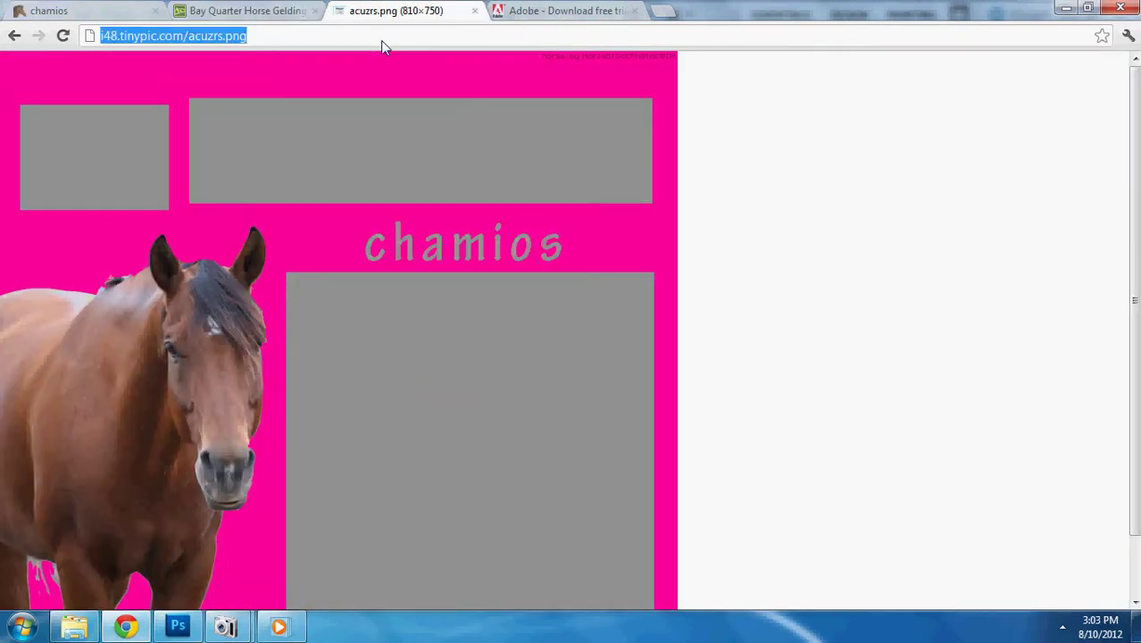
pyautogui.write('tinypic.com')
pyautogui.press('Return')
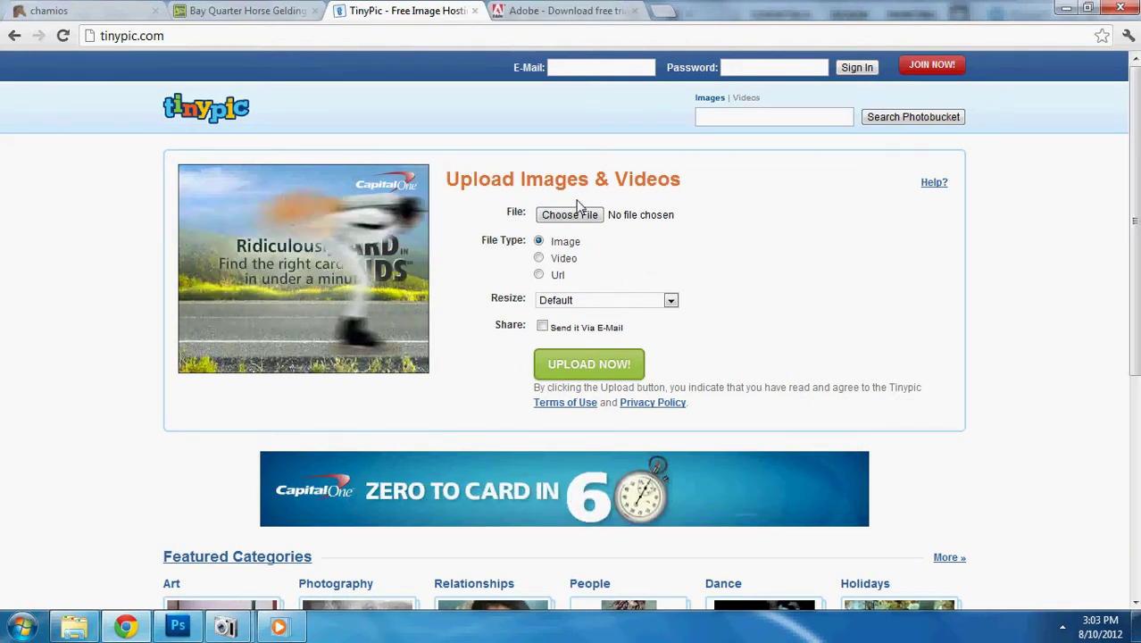
# - Upload the chamioshorsiegame image, answering the spam check with 'squeky clean'
pyautogui.click(569, 224)
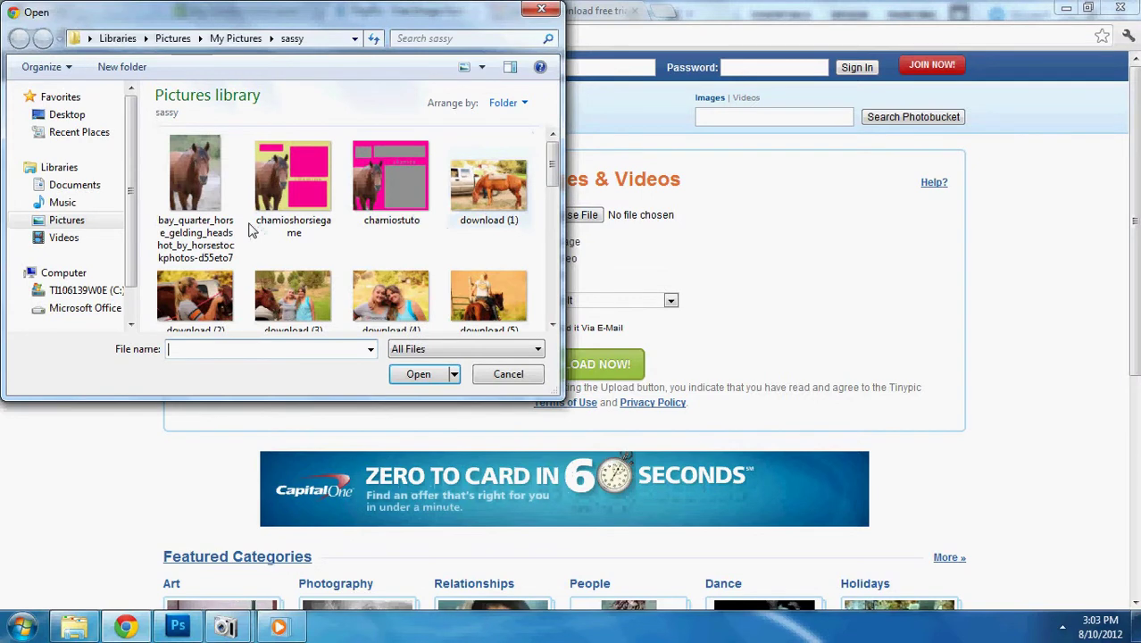
pyautogui.click(312, 174)
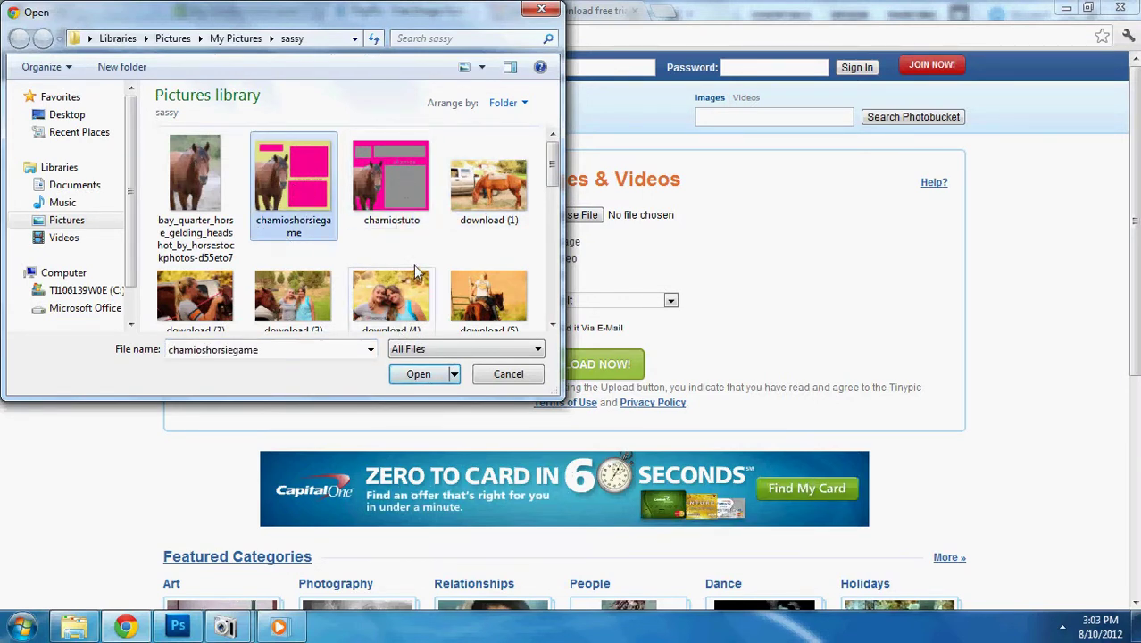
pyautogui.click(416, 376)
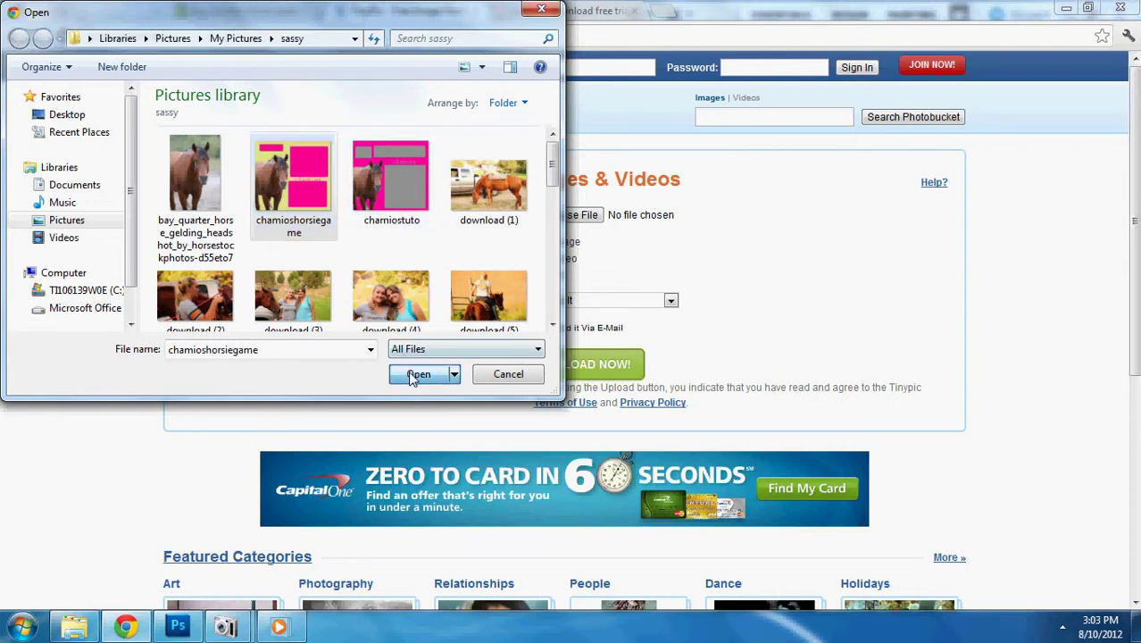
pyautogui.click(558, 368)
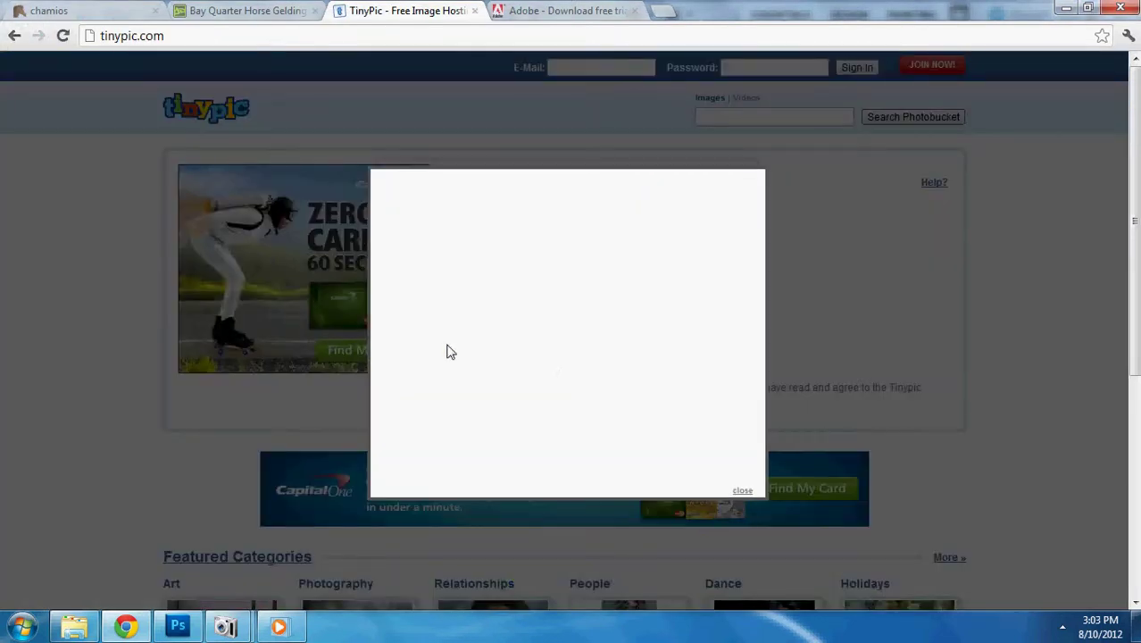
pyautogui.write('squ')
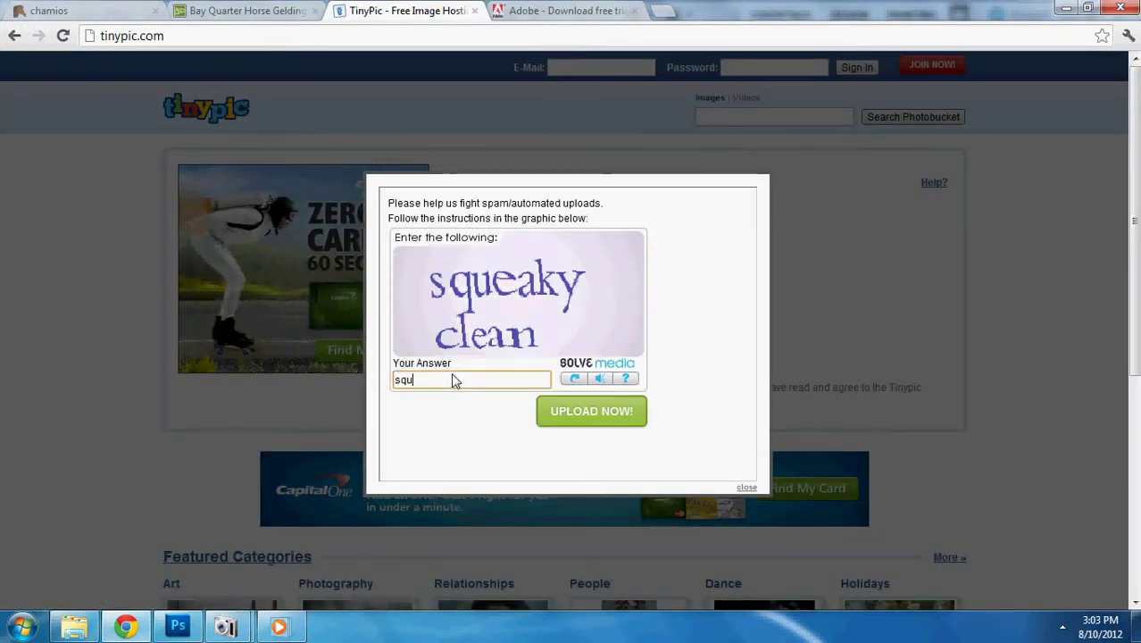
pyautogui.write('eky clean')
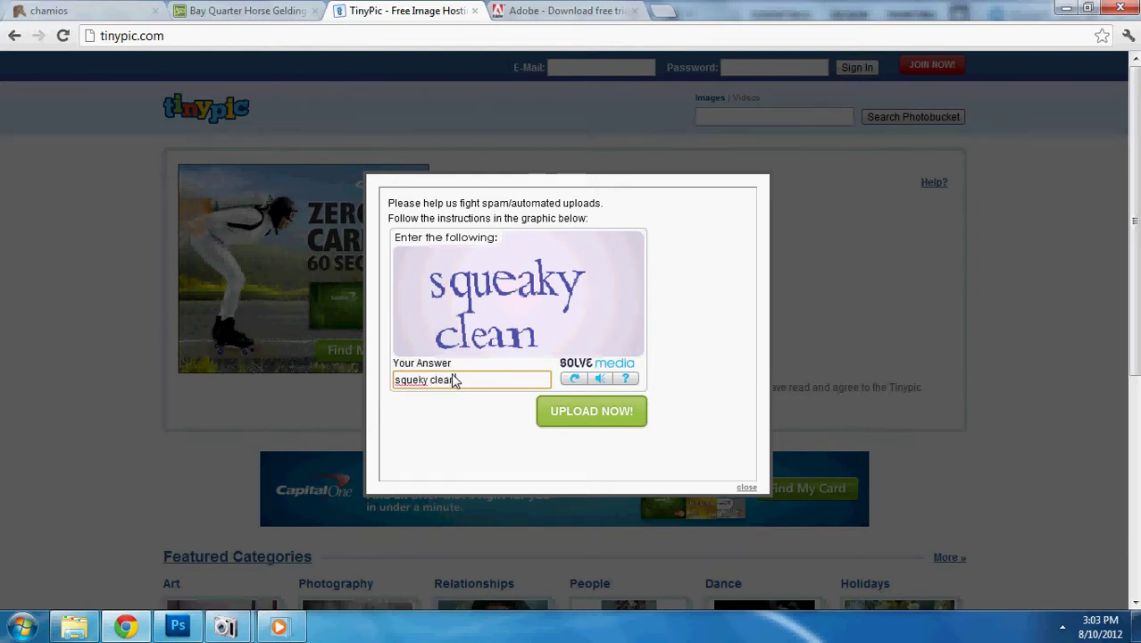
pyautogui.press('Return')
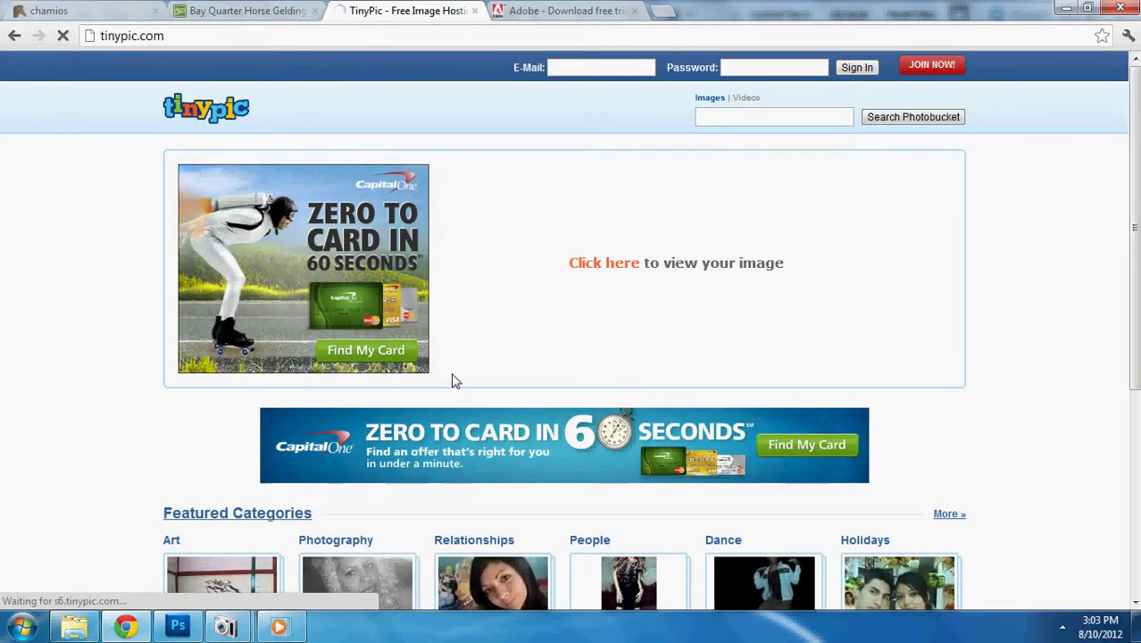
# - Copy the TinyPic Direct Link for Layouts URL
pyautogui.scroll(-1, 600, 368)
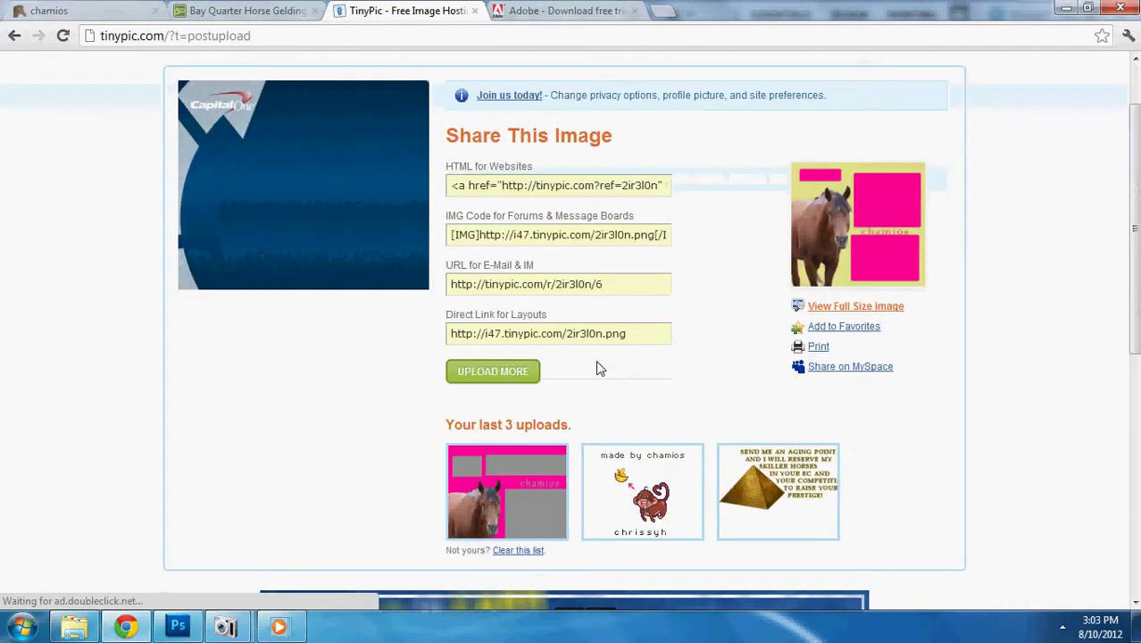
pyautogui.click(525, 337)
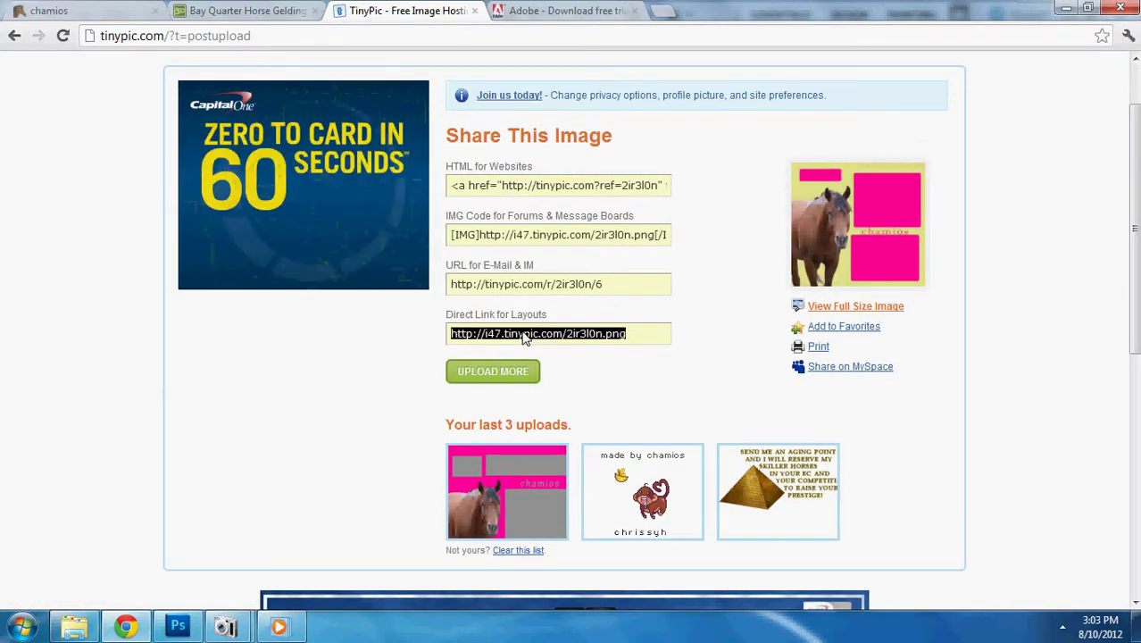
pyautogui.rightClick(522, 330)
pyautogui.click(545, 361)
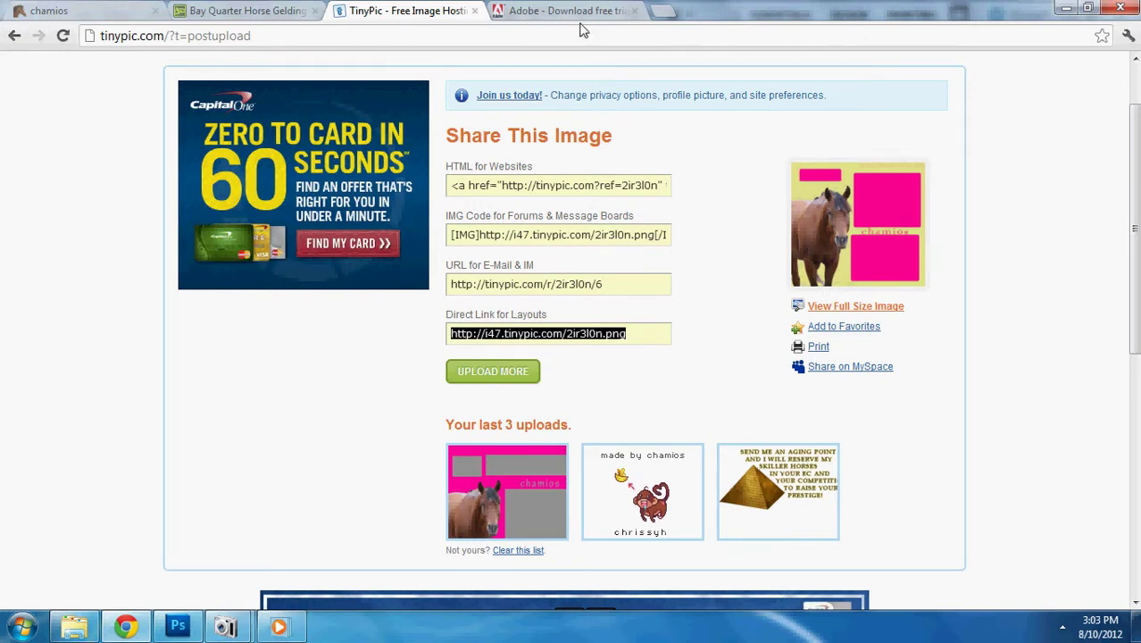
# - Open the copied direct image link in the Adobe trial page tab
pyautogui.click(611, 12)
pyautogui.click(576, 36)
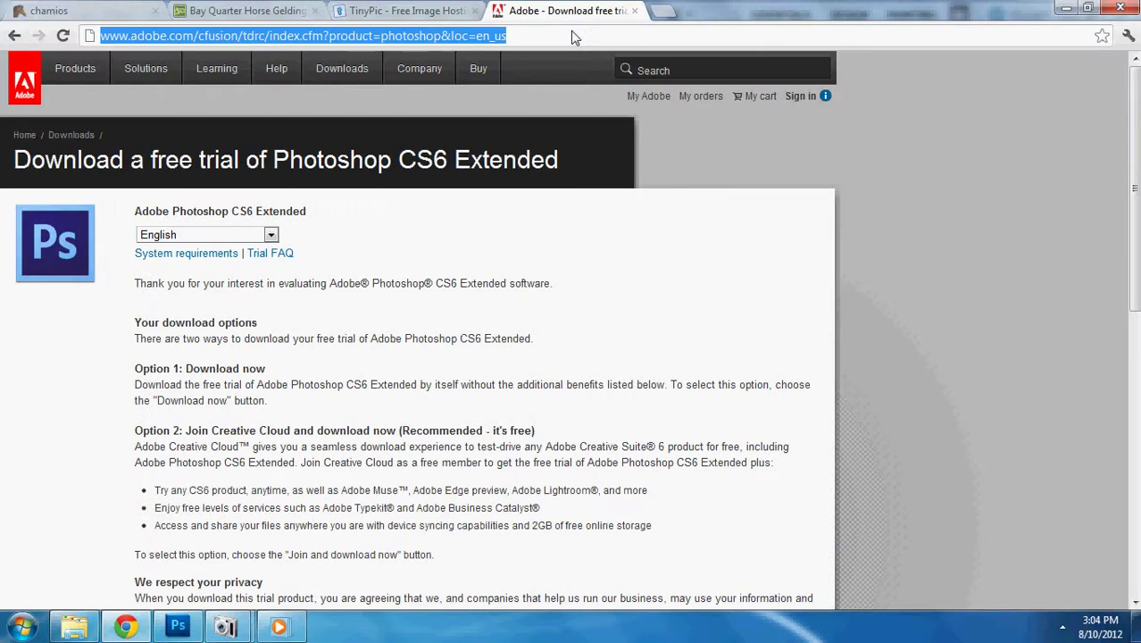
pyautogui.hotkey('ctrl', 'v')
pyautogui.press('Return')
pyautogui.click(328, 232)
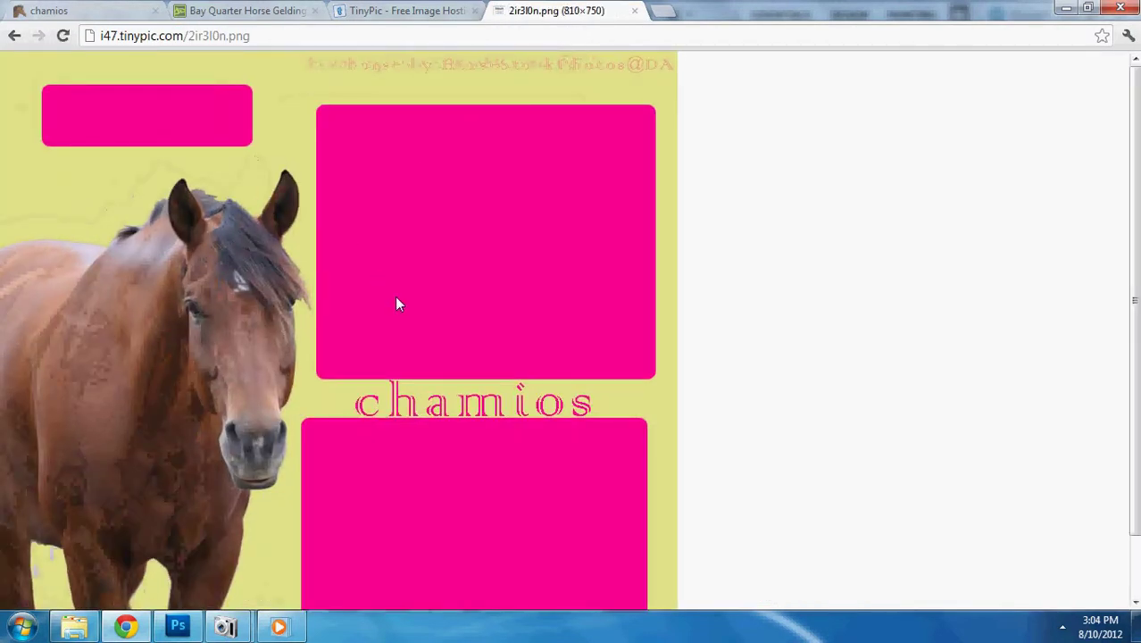
pyautogui.scroll(-2, 398, 304)
pyautogui.scroll(2, 398, 304)
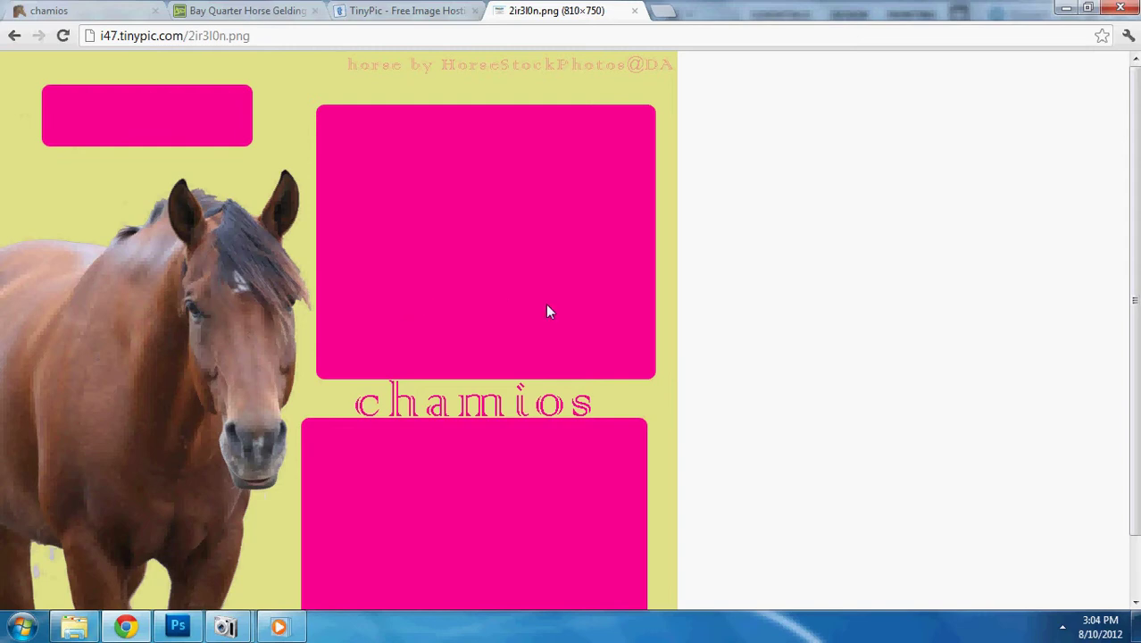
pyautogui.scroll(-2, 534, 257)
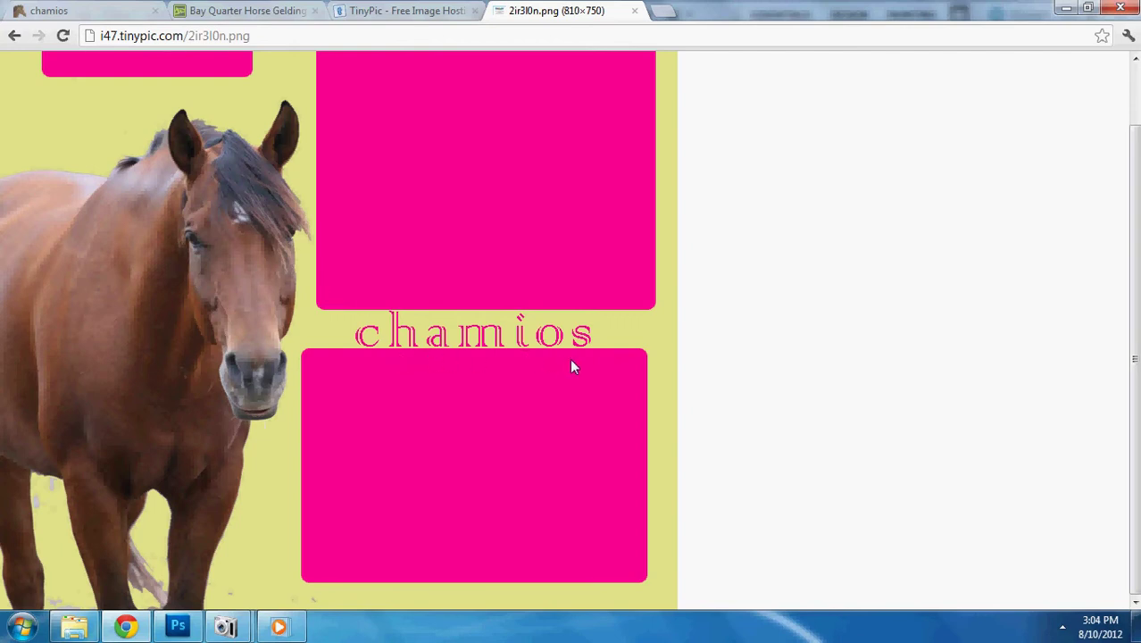
pyautogui.scroll(1, 393, 355)
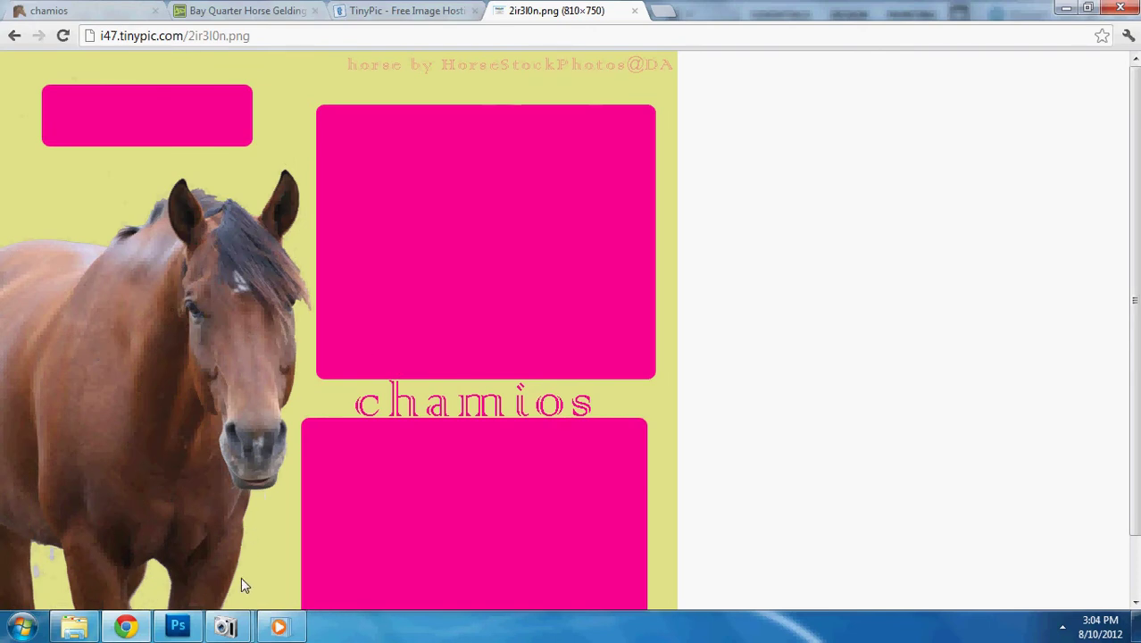
pyautogui.moveTo(239, 627)
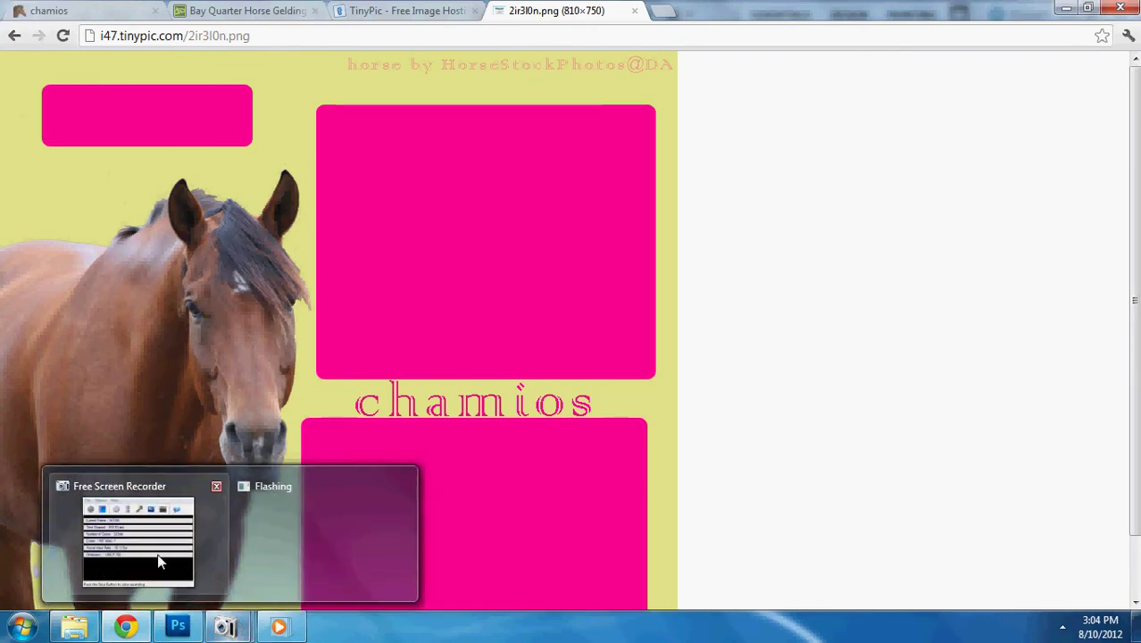